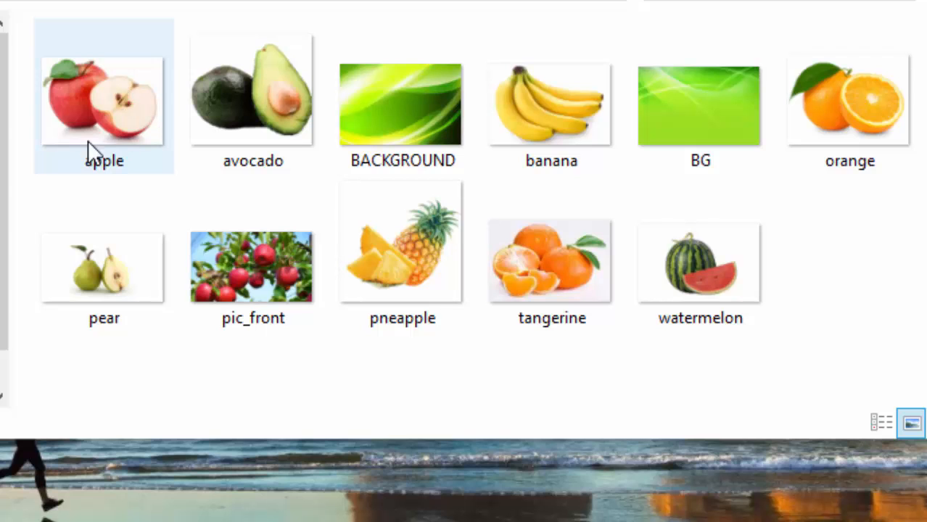
- Search Windows for 'pub' and launch Publisher 2013 from the results
{"action": "left_click", "coordinate": [206, 485]}
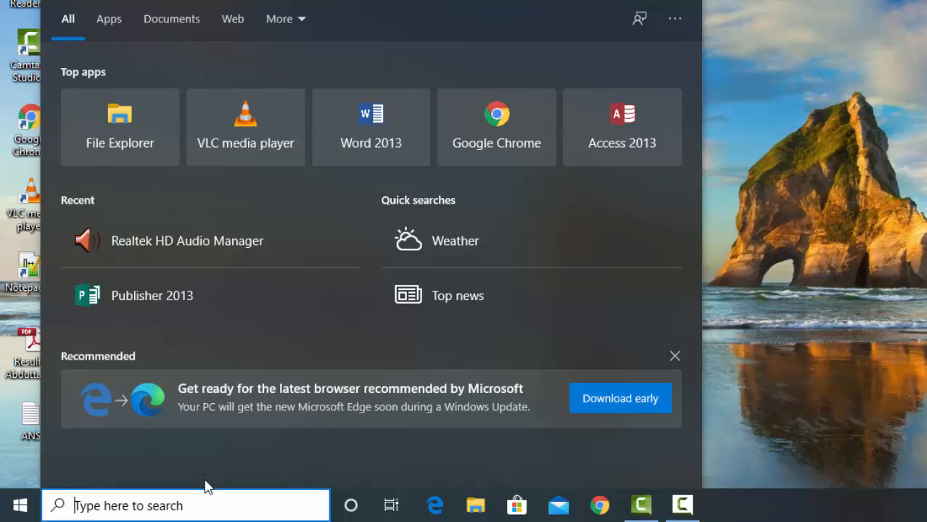
{"action": "type", "text": "pub"}
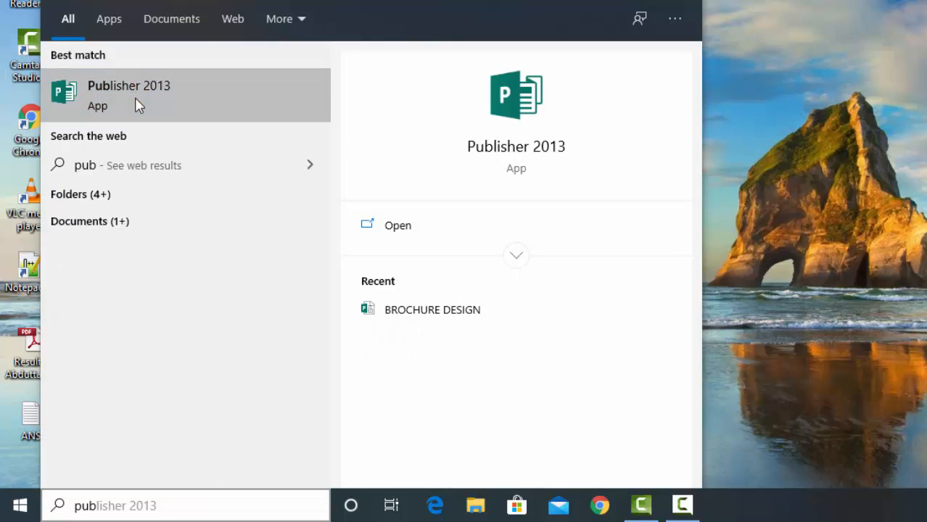
{"action": "left_click", "coordinate": [138, 105]}
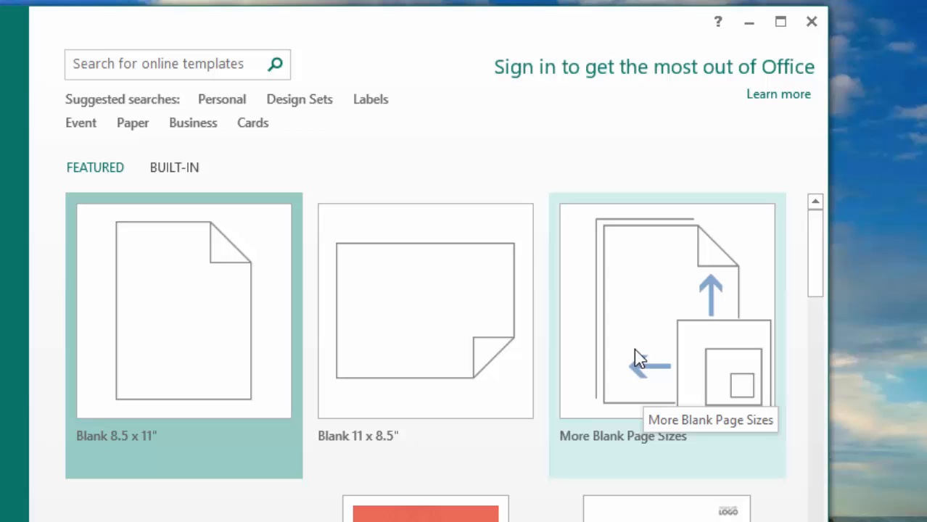
- Create a blank publication using the A4 (Landscape) page size from More Blank Page Sizes
{"action": "left_click", "coordinate": [636, 356]}
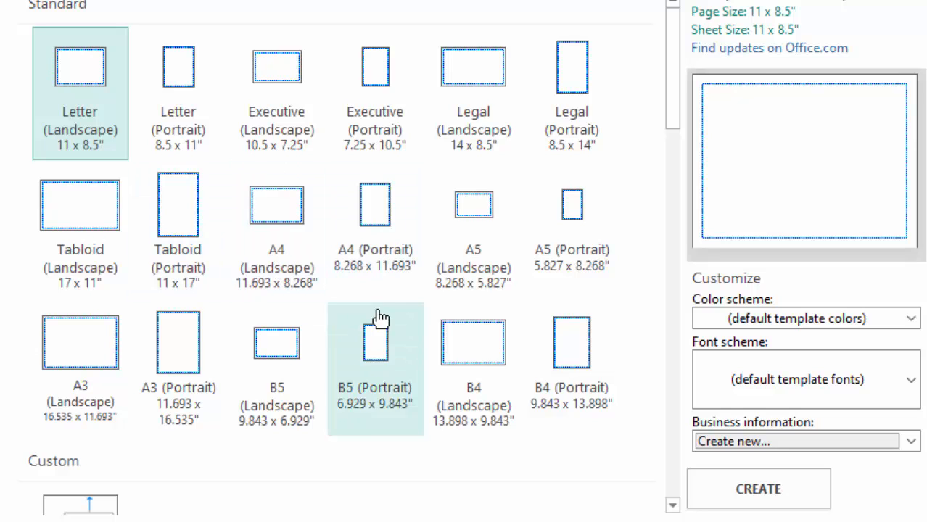
{"action": "left_click", "coordinate": [287, 232]}
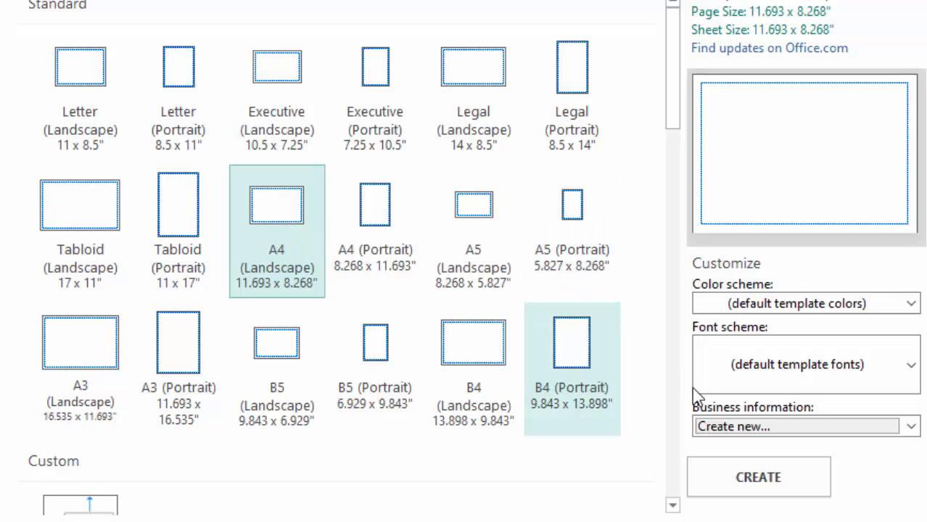
{"action": "left_click", "coordinate": [758, 479]}
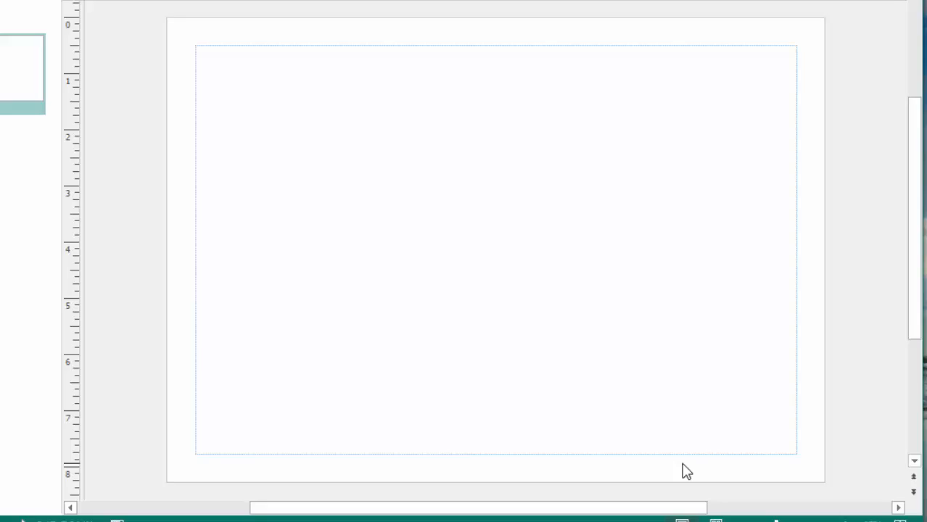
- Maximize the Publisher window, pin the Home ribbon open, and fit the blank page in view
{"action": "left_click", "coordinate": [836, 6]}
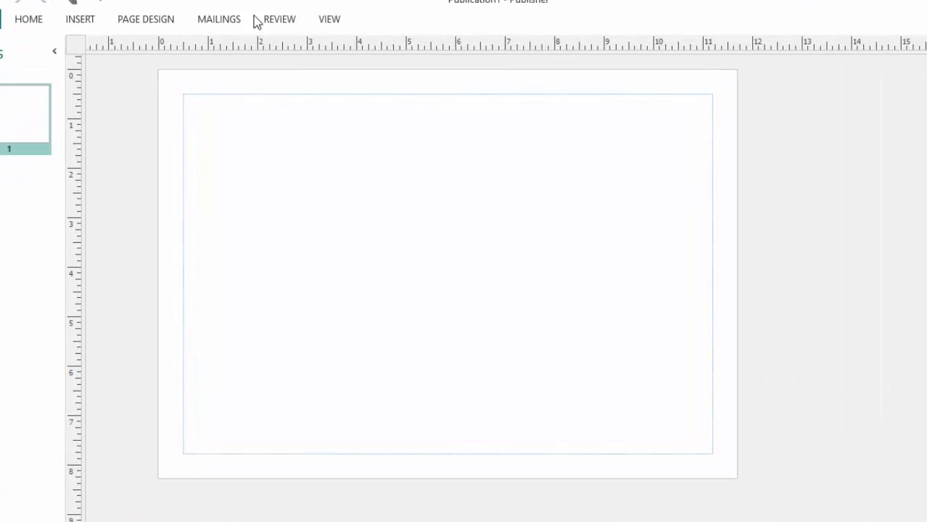
{"action": "left_click", "coordinate": [29, 22]}
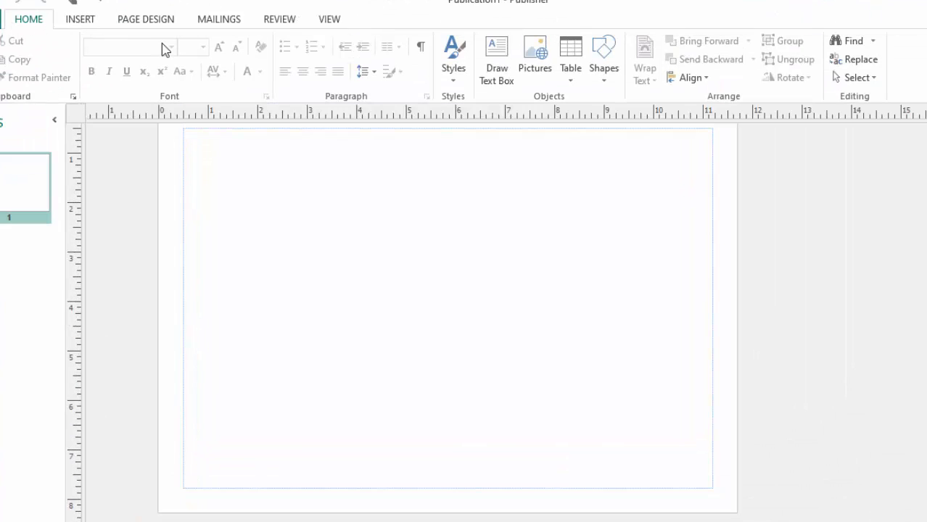
{"action": "scroll", "coordinate": [469, 229], "scroll_direction": "up", "scroll_amount": 2}
{"action": "scroll", "coordinate": [468, 231], "scroll_direction": "down", "scroll_amount": 1}
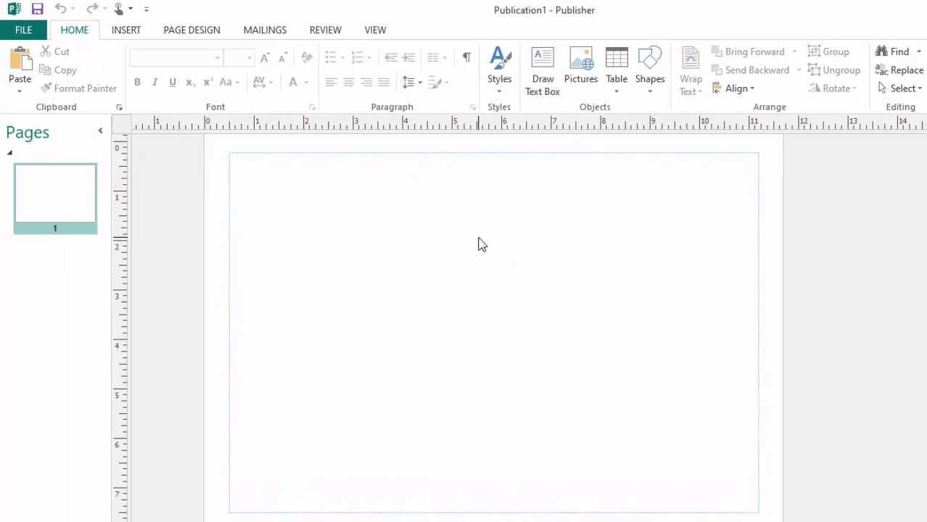
{"action": "scroll", "coordinate": [480, 245], "scroll_direction": "up", "scroll_amount": 1}
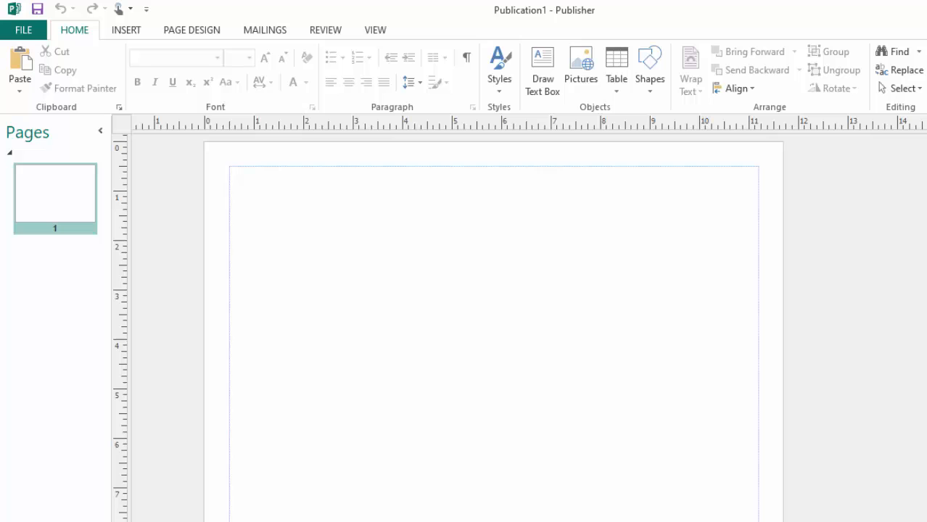
{"action": "scroll", "coordinate": [494, 330], "scroll_direction": "down", "scroll_amount": 1}
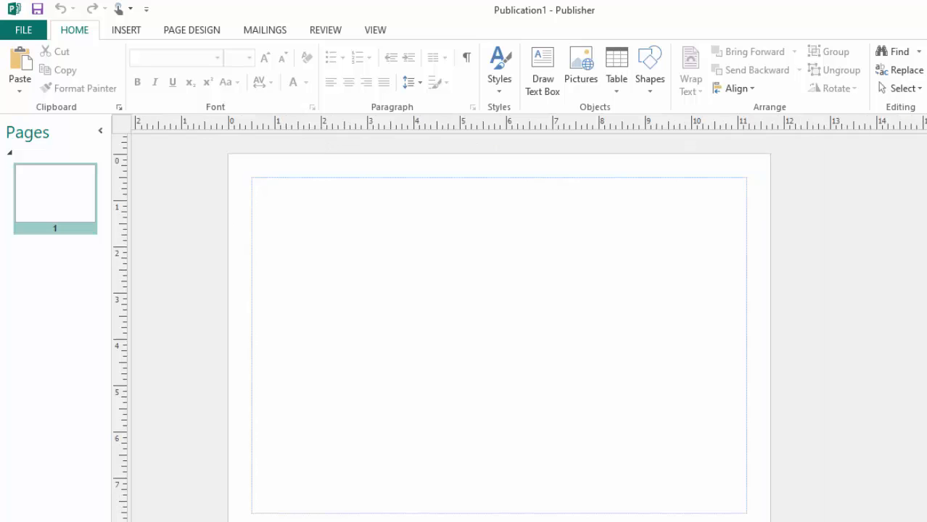
{"action": "scroll", "coordinate": [694, 375], "scroll_direction": "down", "scroll_amount": 1}
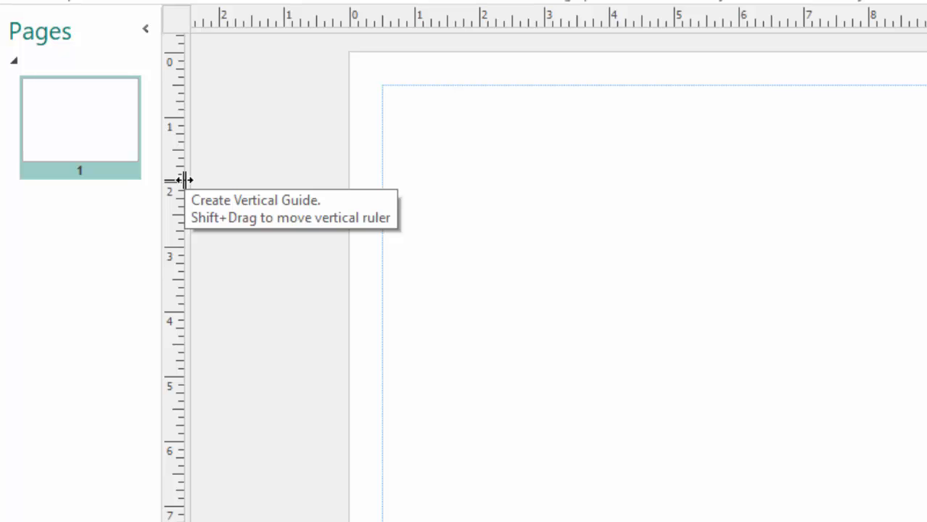
- Place two vertical ruler guides around the 5–6 inch marks, either side of the page centre
{"action": "left_click_drag", "start_coordinate": [184, 180], "coordinate": [471, 199]}
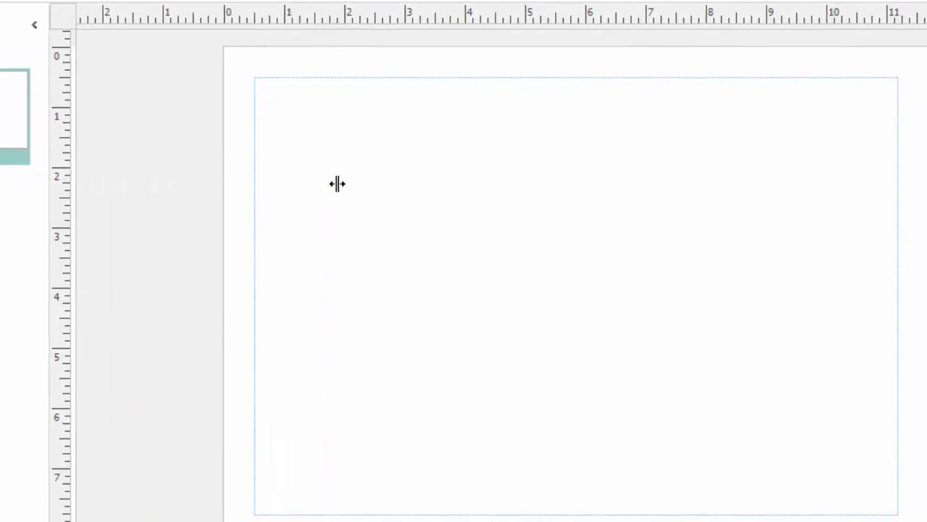
{"action": "left_click_drag", "start_coordinate": [338, 184], "coordinate": [549, 196]}
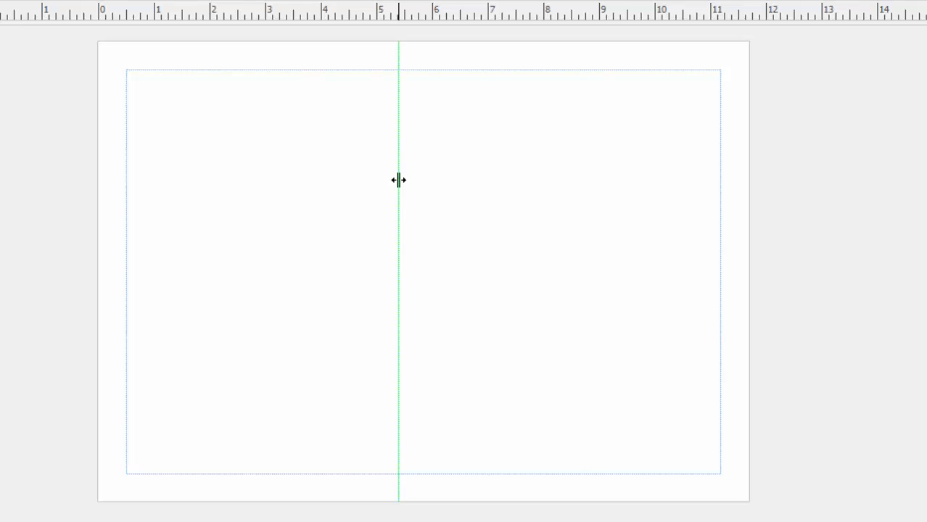
{"action": "mouse_move", "coordinate": [398, 180]}
{"action": "left_mouse_down"}
{"action": "mouse_move", "coordinate": [389, 177]}
{"action": "mouse_move", "coordinate": [397, 178]}
{"action": "left_mouse_up"}
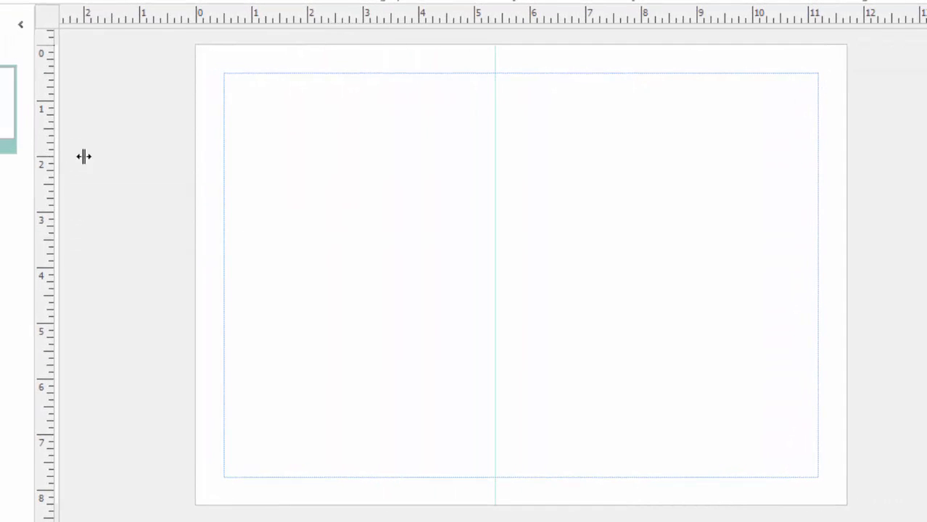
{"action": "left_click_drag", "start_coordinate": [84, 157], "coordinate": [526, 188]}
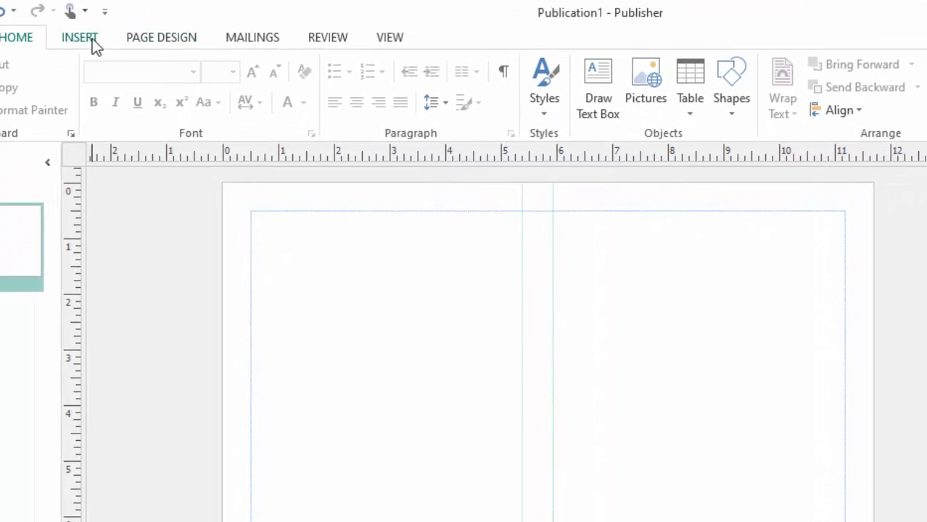
- Start a picture-or-texture page background fill with 30% transparency
{"action": "left_click", "coordinate": [157, 38]}
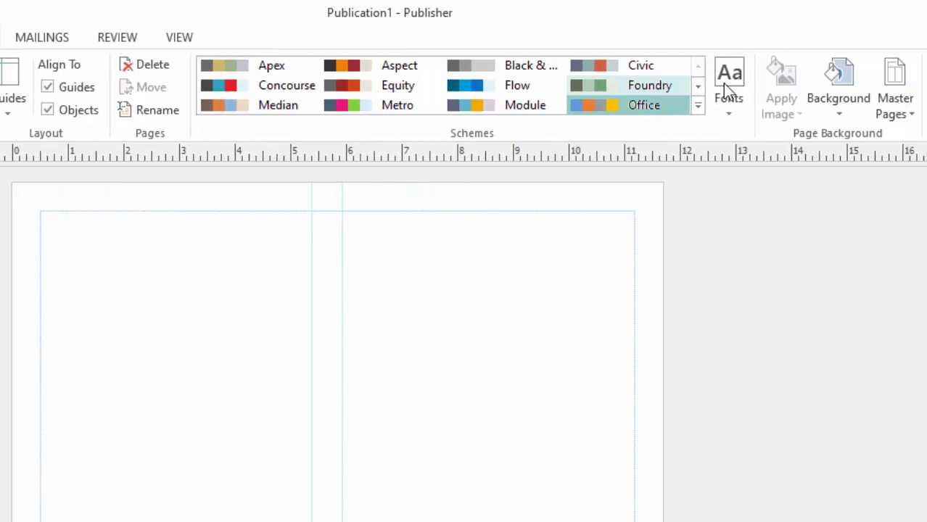
{"action": "left_click", "coordinate": [841, 109]}
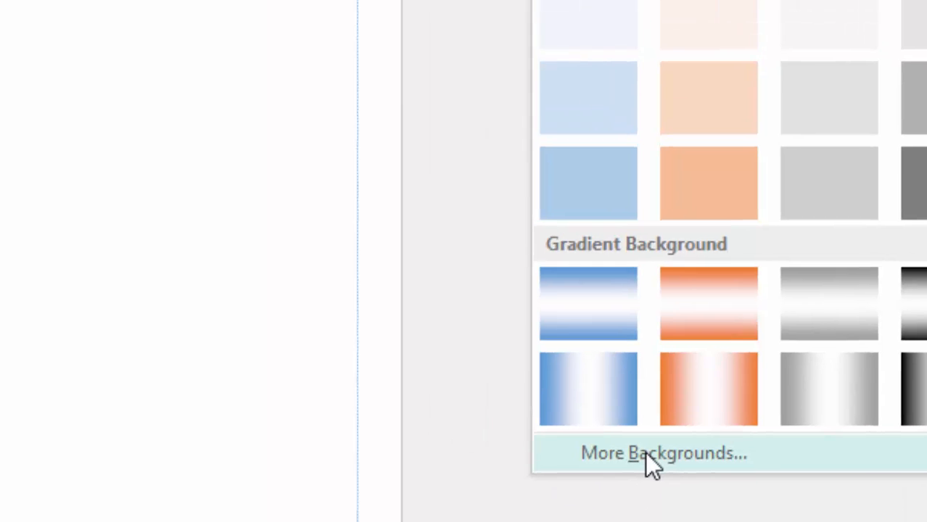
{"action": "left_click", "coordinate": [553, 410]}
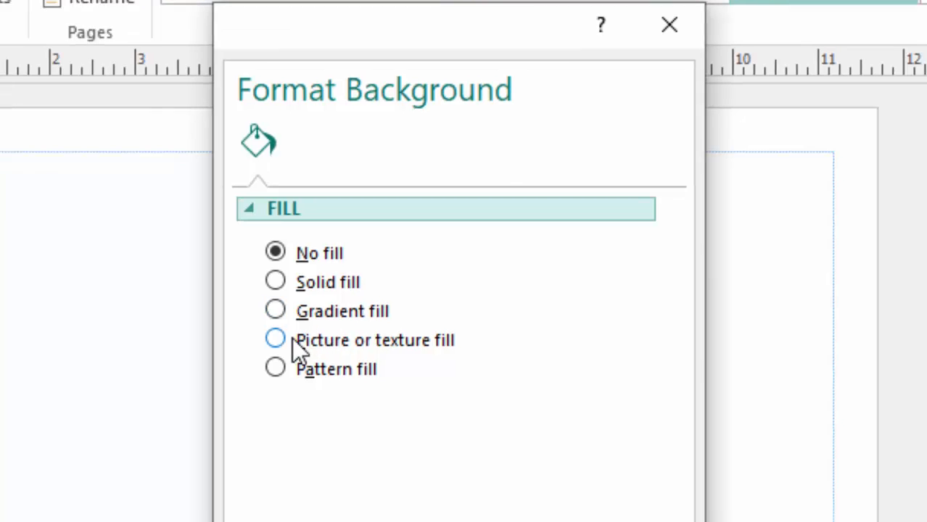
{"action": "left_click", "coordinate": [299, 357]}
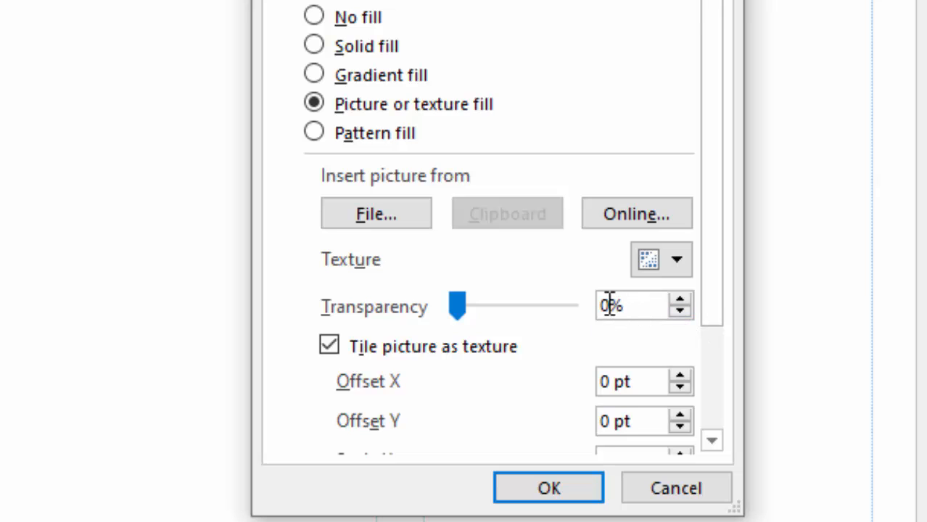
{"action": "left_click_drag", "start_coordinate": [612, 305], "coordinate": [534, 307]}
{"action": "type", "text": "0"}
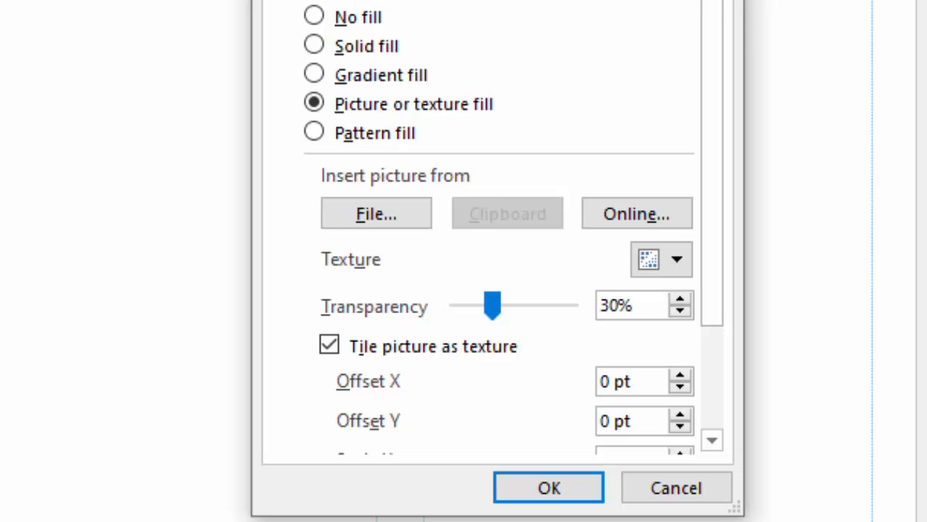
- Use the BACKGROUND picture from Desktop > BROCHURE as the fill and apply it
{"action": "left_click", "coordinate": [370, 218]}
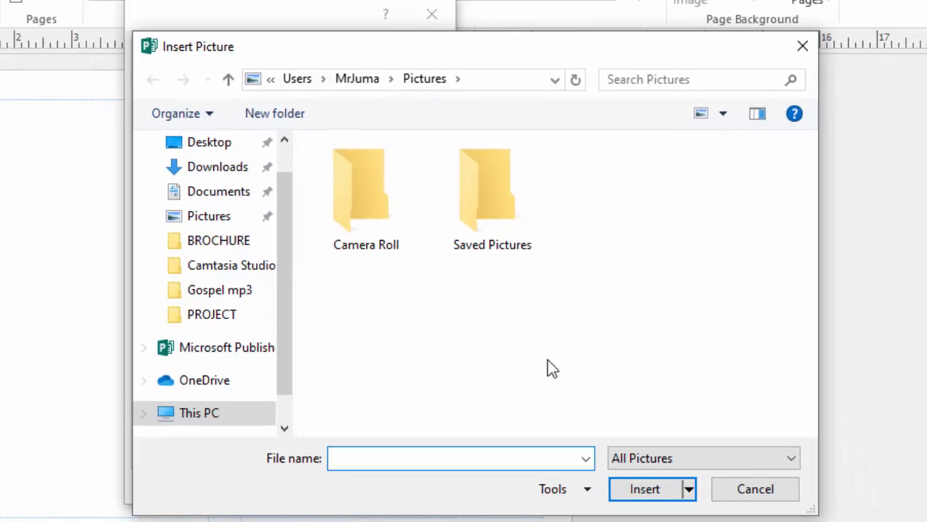
{"action": "left_click", "coordinate": [215, 143]}
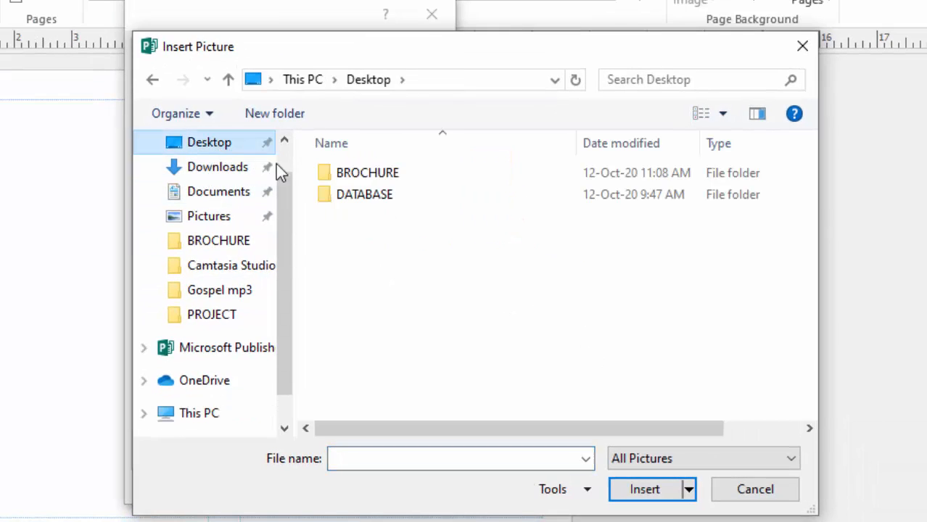
{"action": "double_click", "coordinate": [378, 176]}
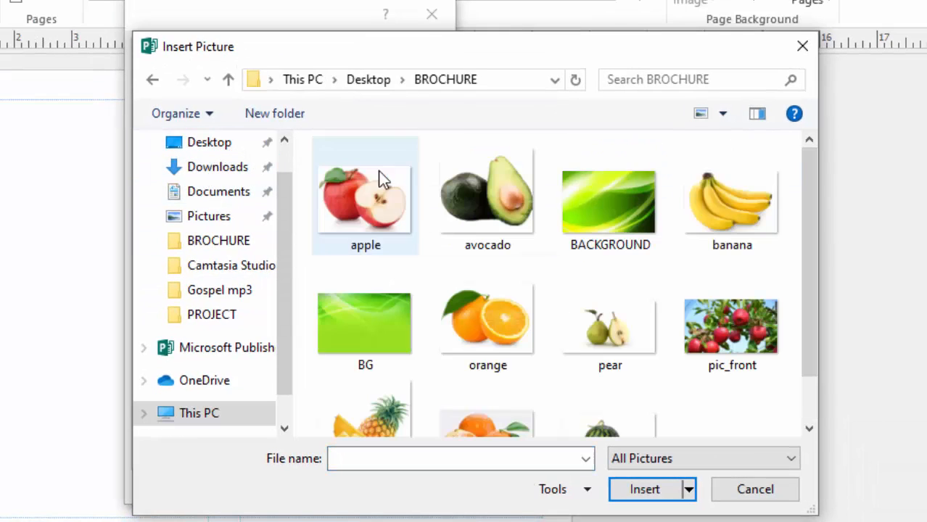
{"action": "left_click", "coordinate": [610, 209]}
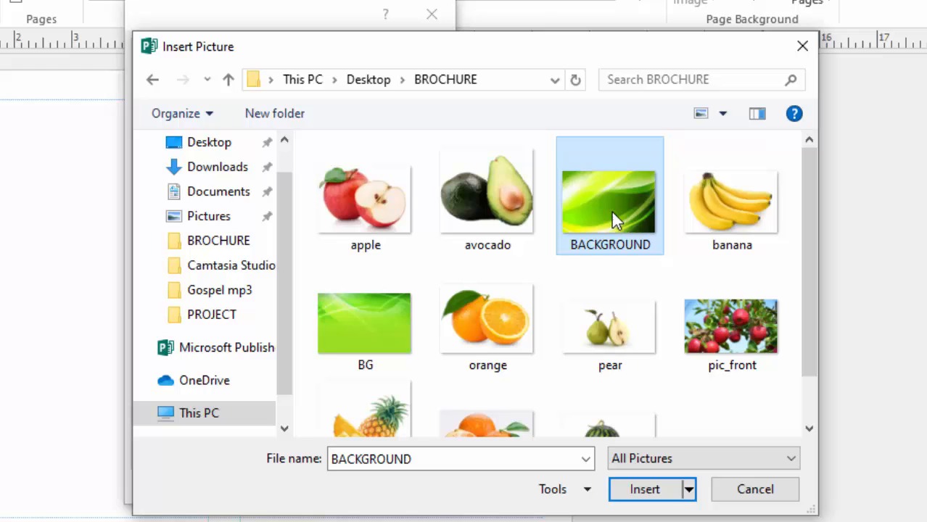
{"action": "left_click", "coordinate": [635, 492]}
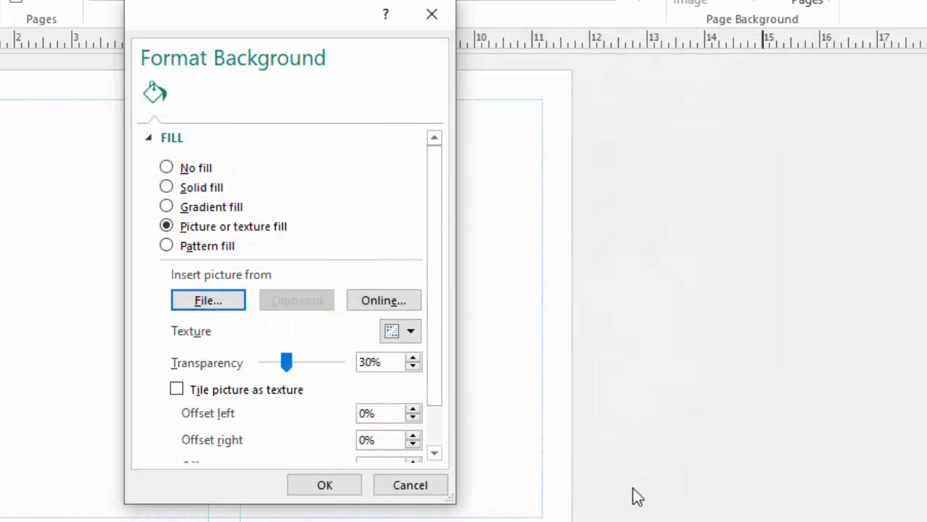
{"action": "left_click", "coordinate": [317, 491]}
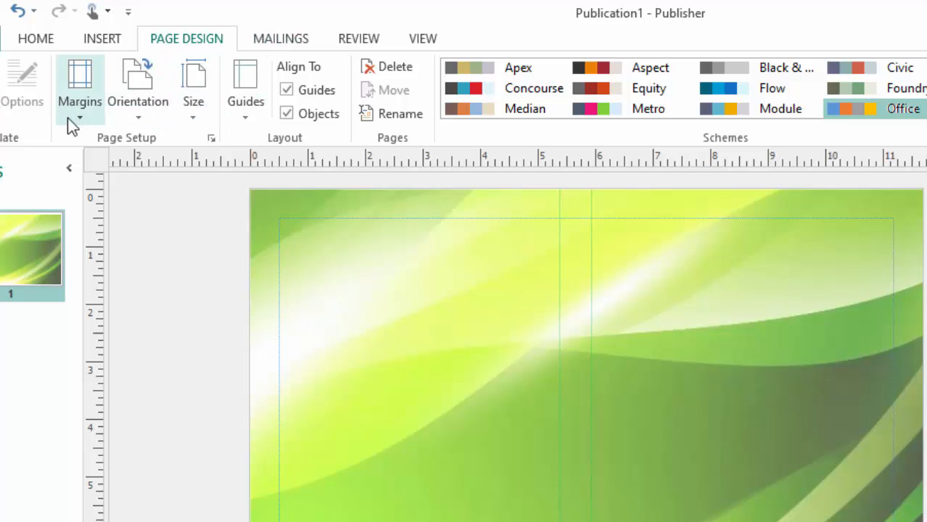
- Draw a rectangle over the right half of the page
{"action": "left_click", "coordinate": [192, 119]}
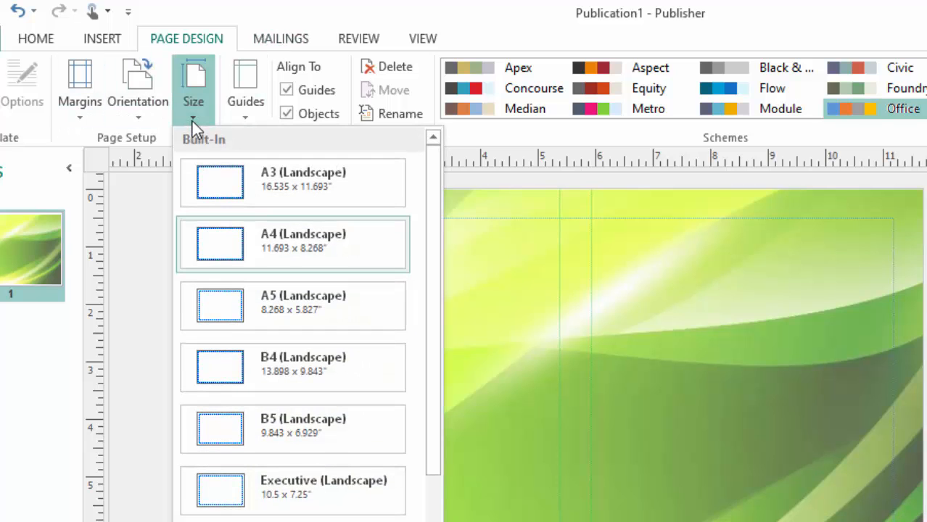
{"action": "left_click", "coordinate": [109, 42]}
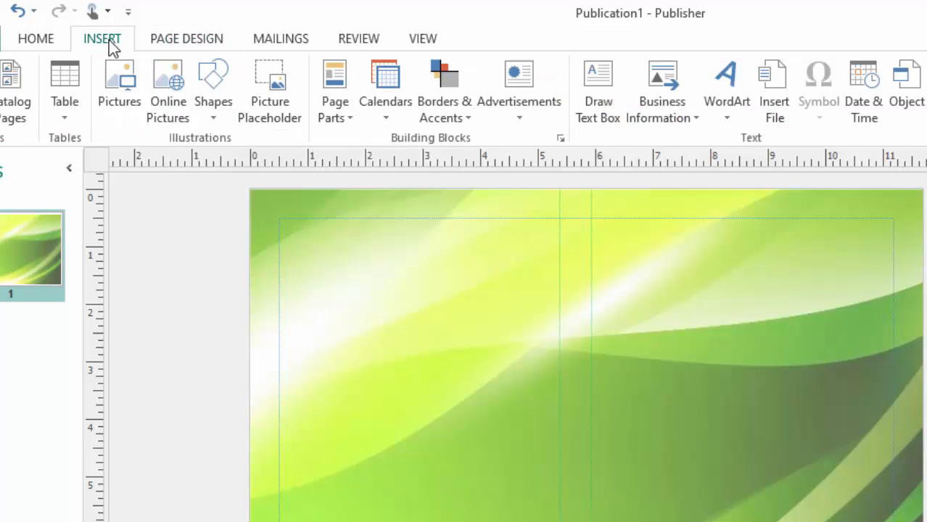
{"action": "left_click", "coordinate": [210, 112]}
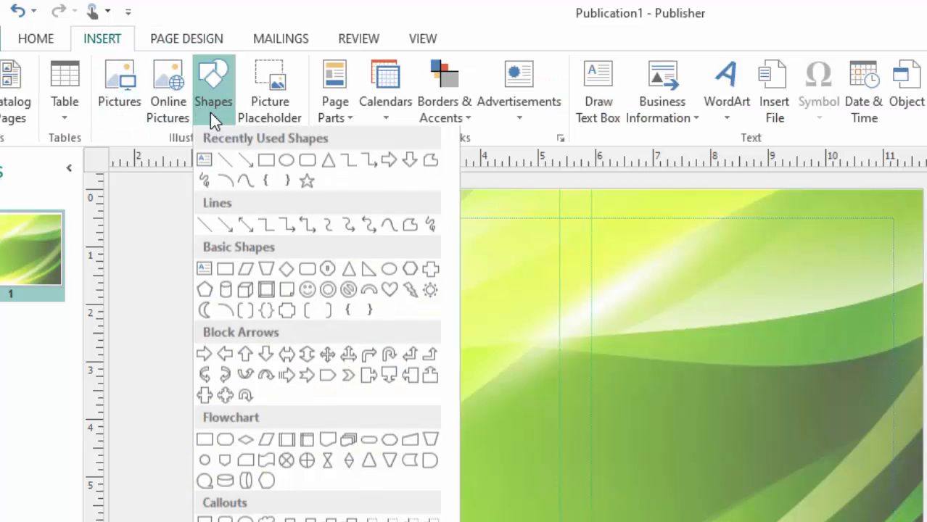
{"action": "left_click", "coordinate": [266, 162]}
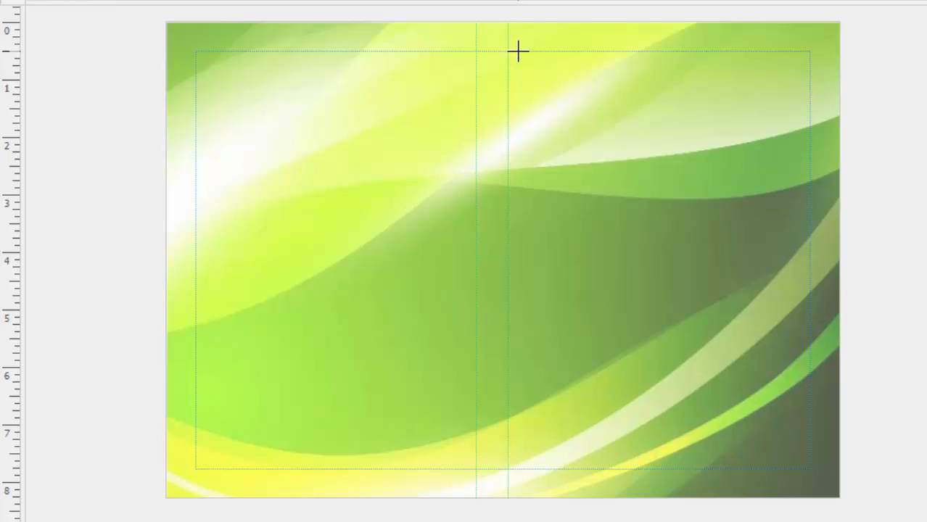
{"action": "left_click_drag", "start_coordinate": [526, 51], "coordinate": [807, 477]}
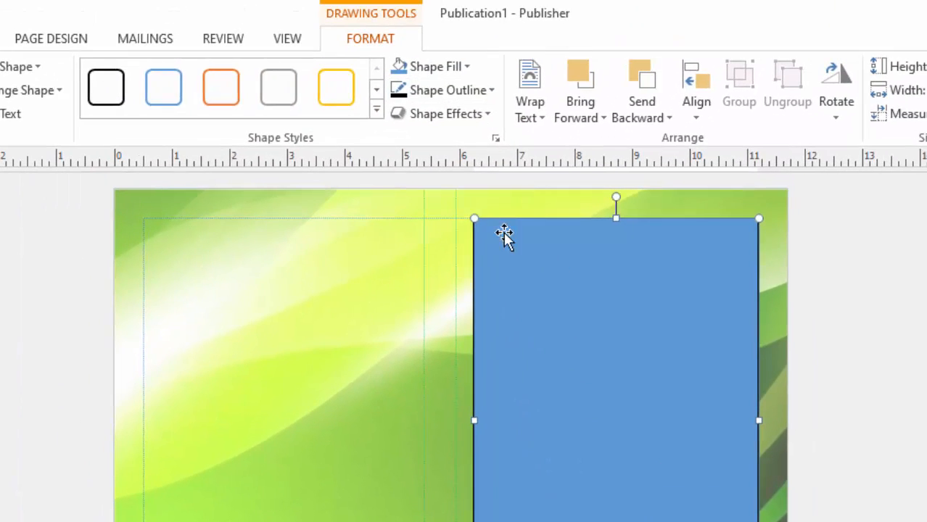
- Give the rectangle no outline and a white fill
{"action": "left_click", "coordinate": [494, 90]}
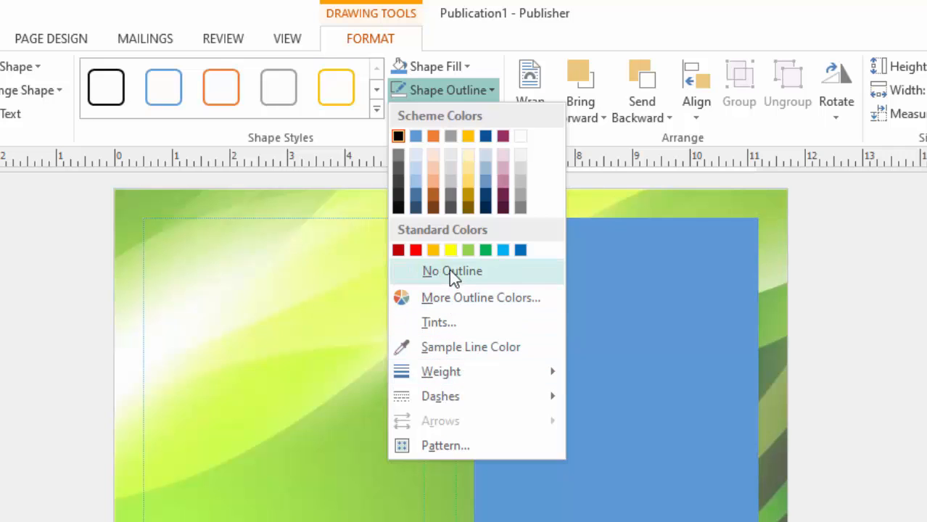
{"action": "left_click", "coordinate": [430, 271]}
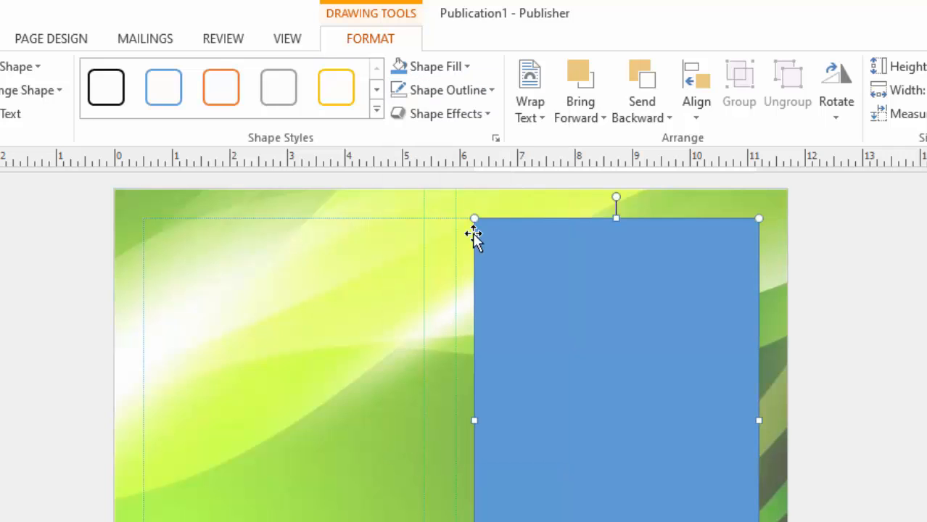
{"action": "left_click", "coordinate": [466, 68]}
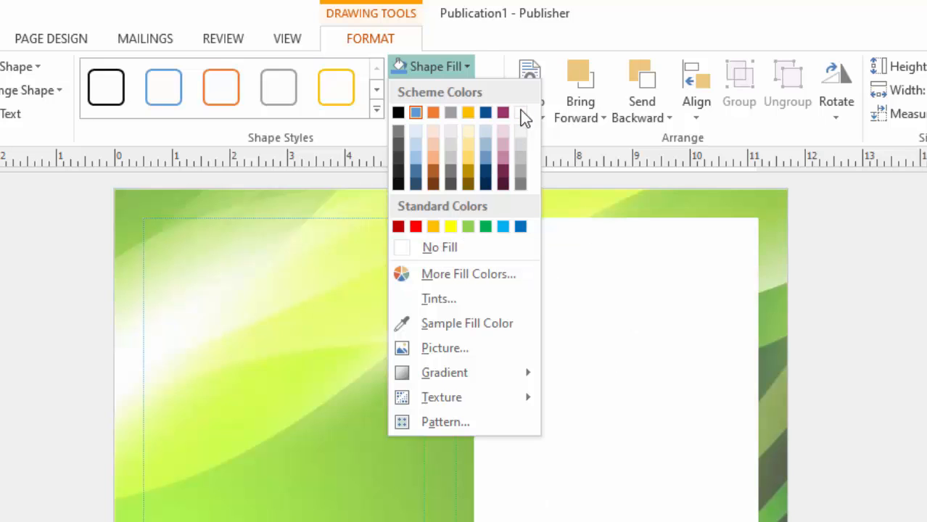
{"action": "left_click", "coordinate": [522, 113]}
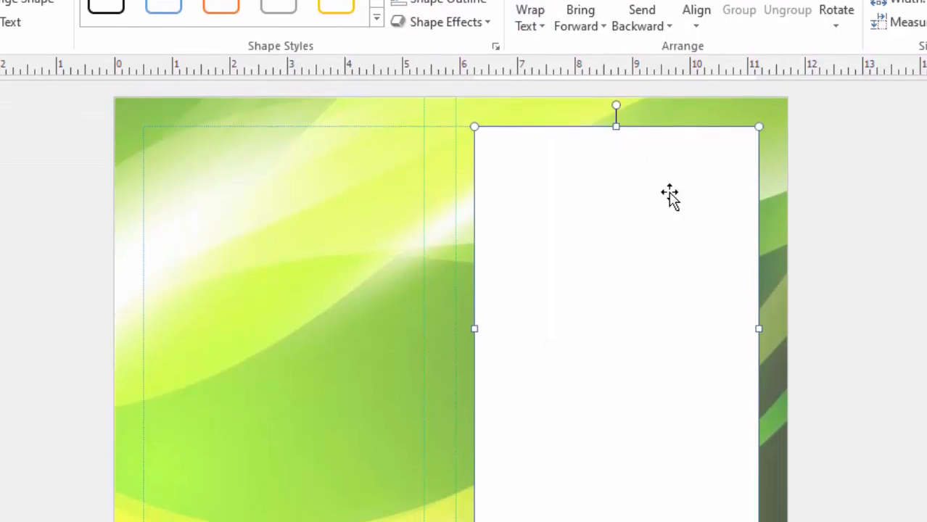
- Resize and reposition the white rectangle to fill the right panel within the margins
{"action": "left_click", "coordinate": [690, 359]}
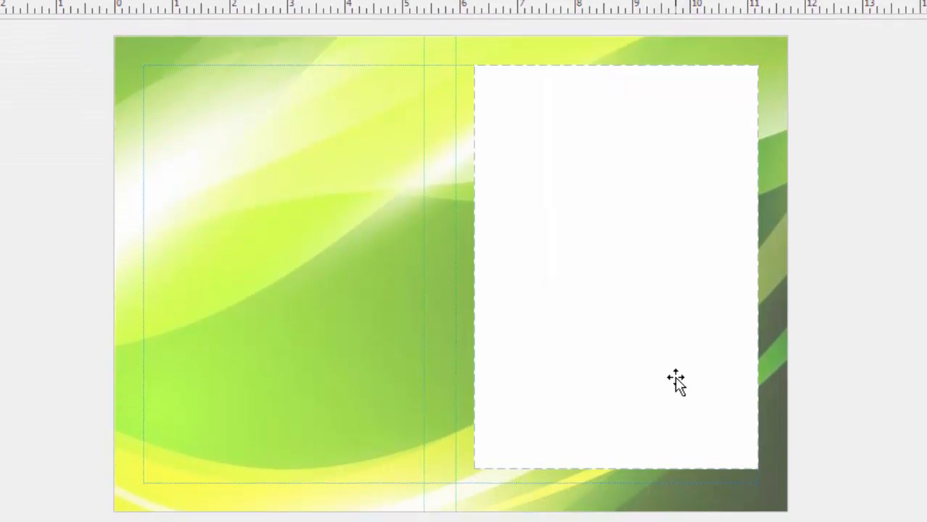
{"action": "left_click", "coordinate": [619, 436]}
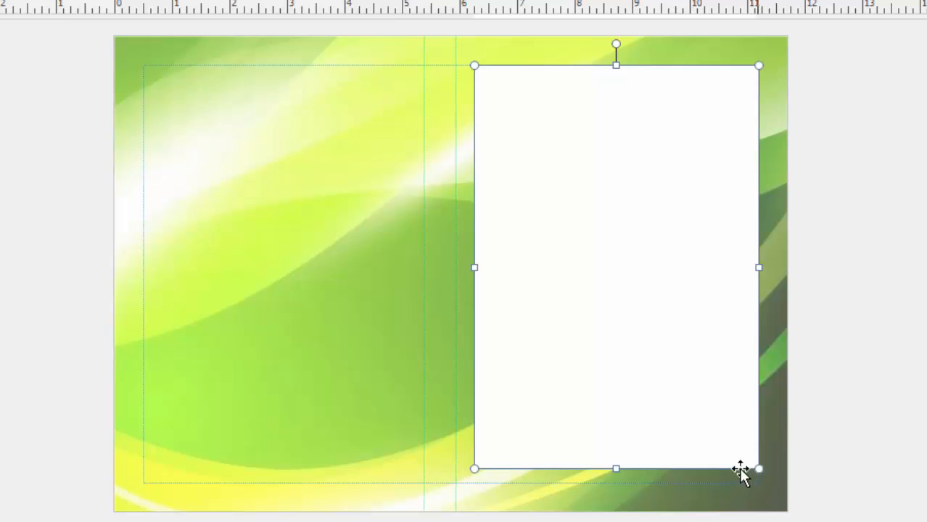
{"action": "left_click_drag", "start_coordinate": [475, 467], "coordinate": [464, 480]}
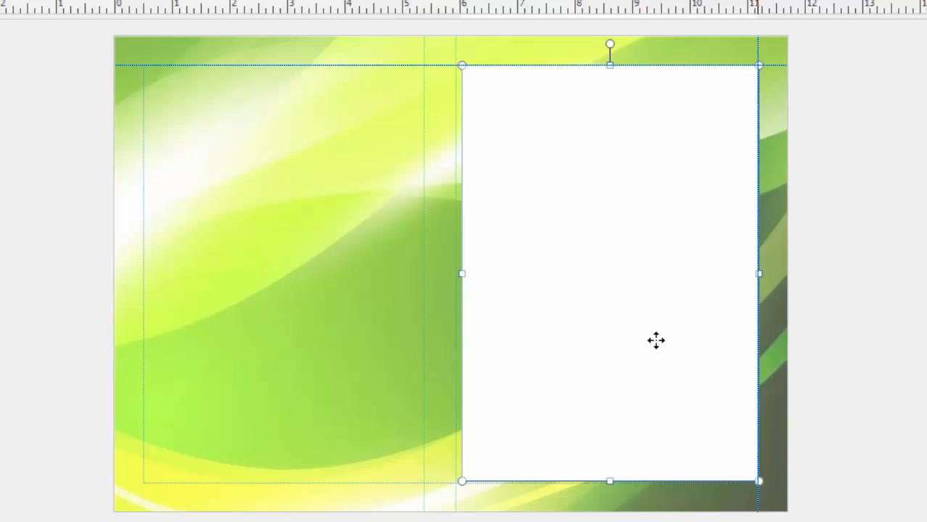
{"action": "mouse_move", "coordinate": [655, 339]}
{"action": "left_mouse_down"}
{"action": "mouse_move", "coordinate": [667, 339]}
{"action": "mouse_move", "coordinate": [649, 342]}
{"action": "left_mouse_up"}
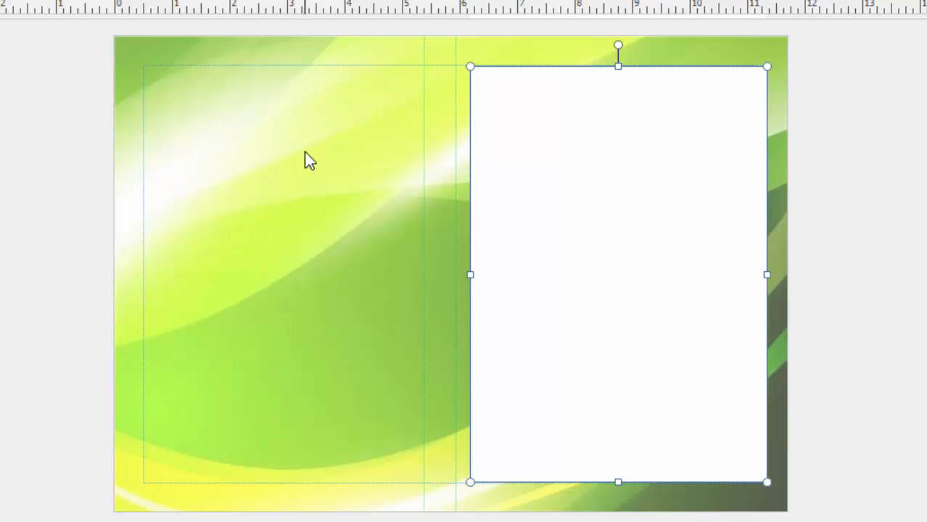
{"action": "left_click", "coordinate": [314, 168]}
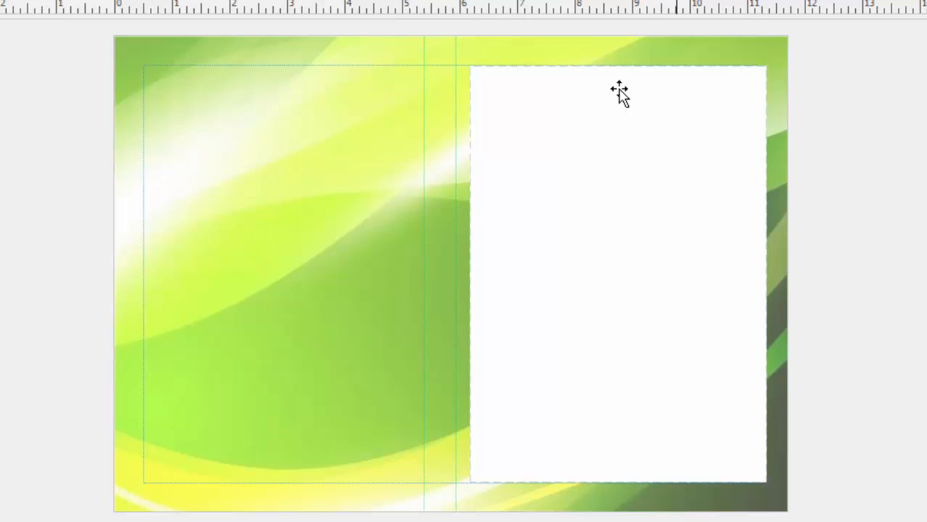
- Duplicate the white rectangle and move the copy onto the left half of the page
{"action": "left_click", "coordinate": [559, 116]}
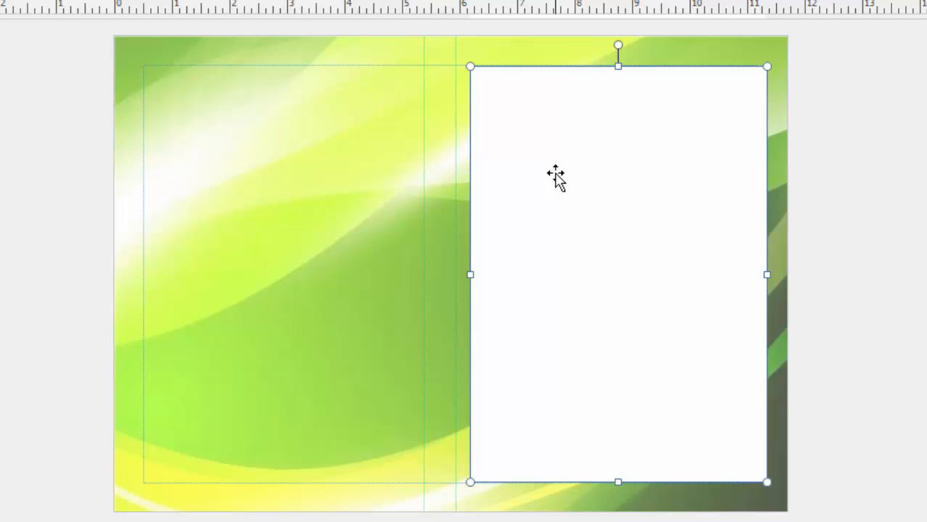
{"action": "key", "text": "ctrl+v"}
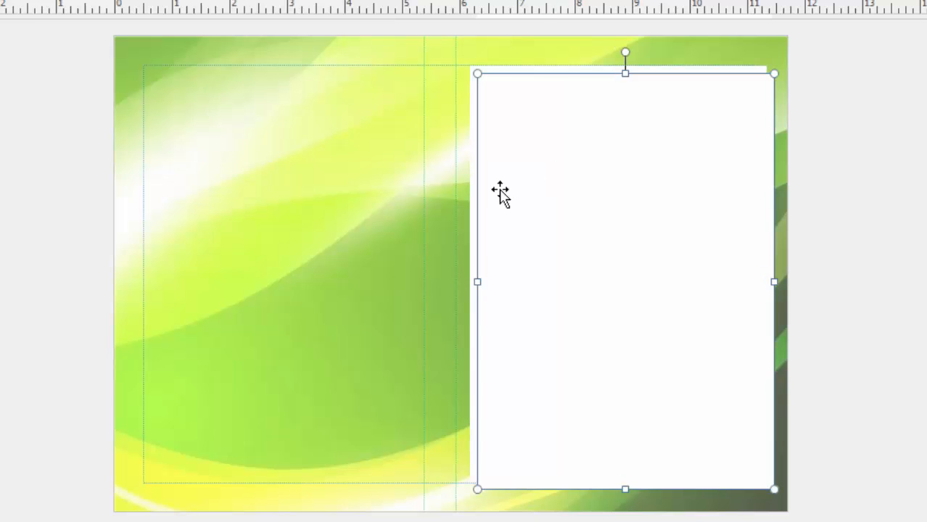
{"action": "left_click_drag", "start_coordinate": [565, 207], "coordinate": [230, 195]}
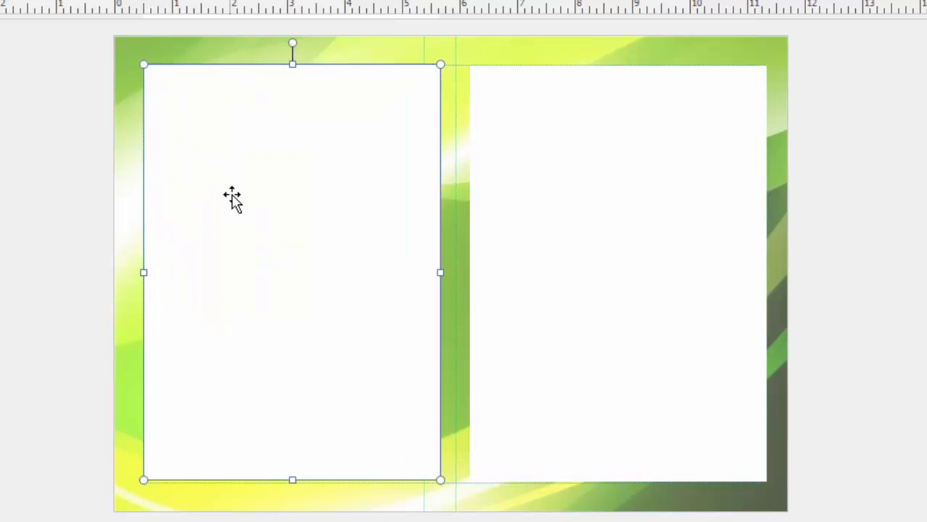
{"action": "left_click", "coordinate": [778, 212]}
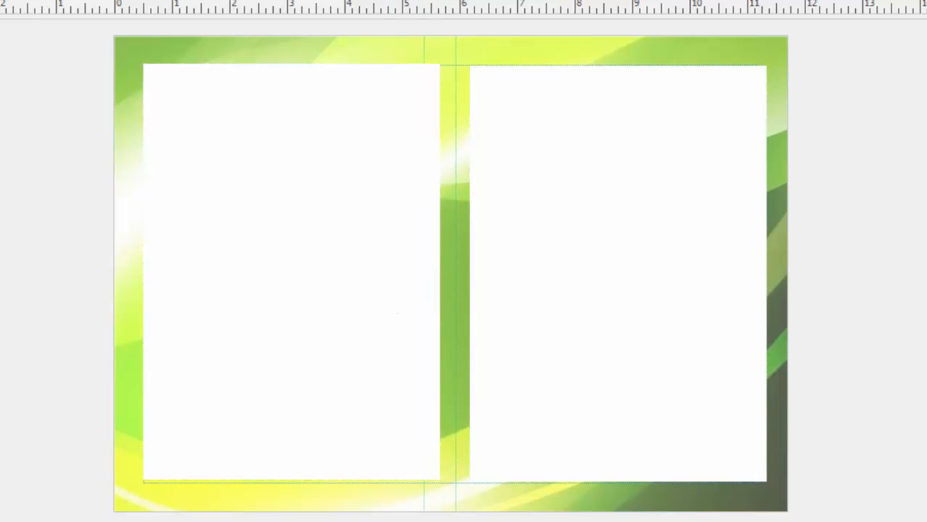
{"action": "scroll", "coordinate": [450, 274], "scroll_direction": "up", "scroll_amount": 3}
{"action": "scroll", "coordinate": [839, 250], "scroll_direction": "up", "scroll_amount": 2}
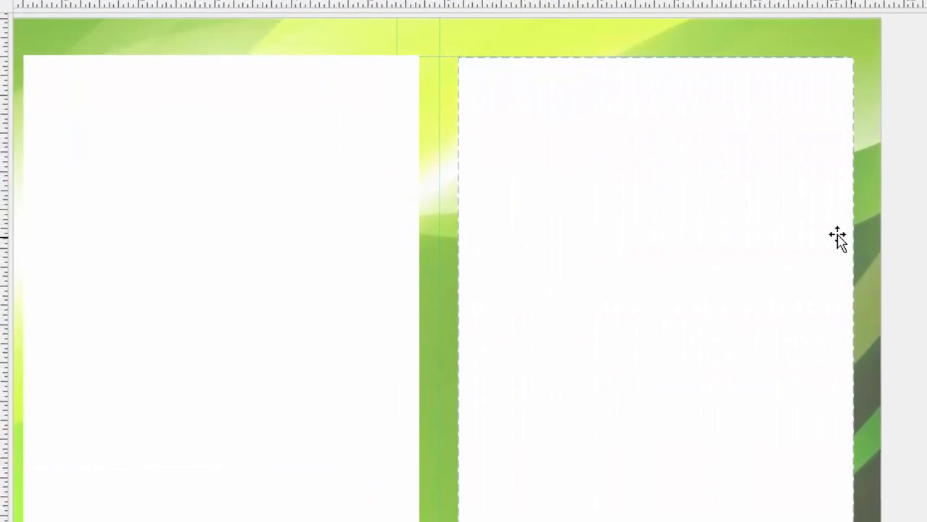
{"action": "scroll", "coordinate": [700, 163], "scroll_direction": "up", "scroll_amount": 2}
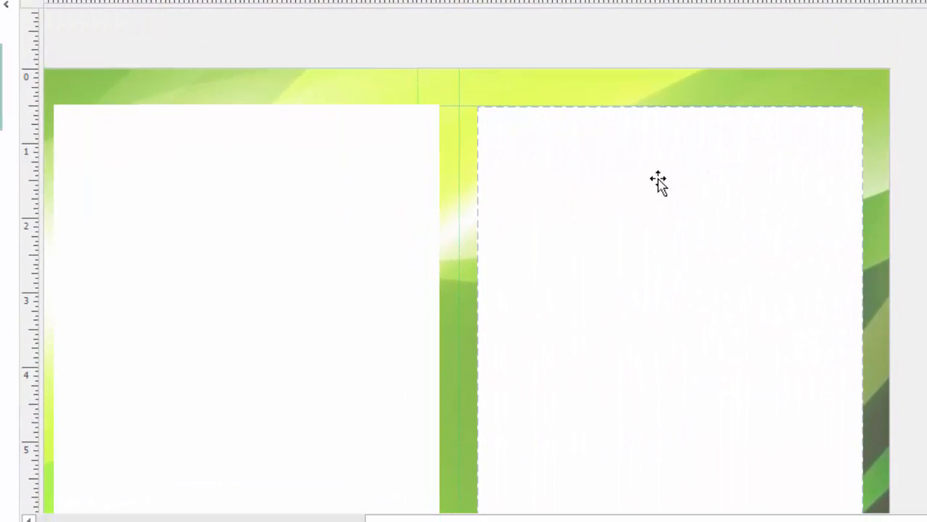
{"action": "scroll", "coordinate": [658, 181], "scroll_direction": "down", "scroll_amount": 1}
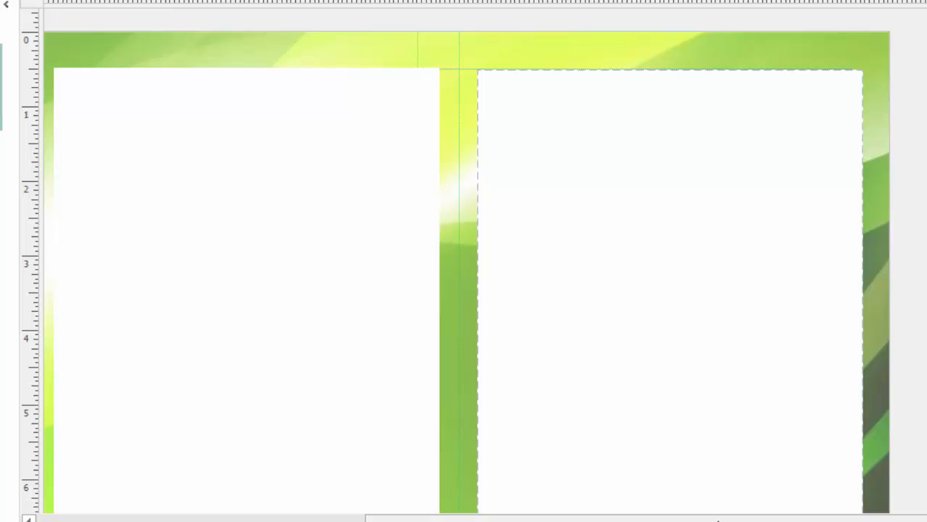
{"action": "left_click_drag", "start_coordinate": [718, 519], "coordinate": [692, 519]}
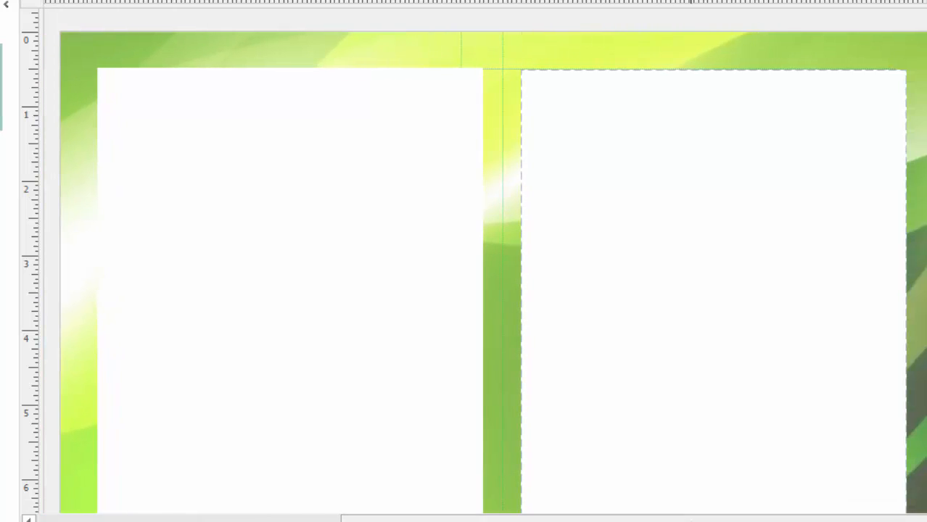
{"action": "left_click_drag", "start_coordinate": [894, 520], "coordinate": [872, 520]}
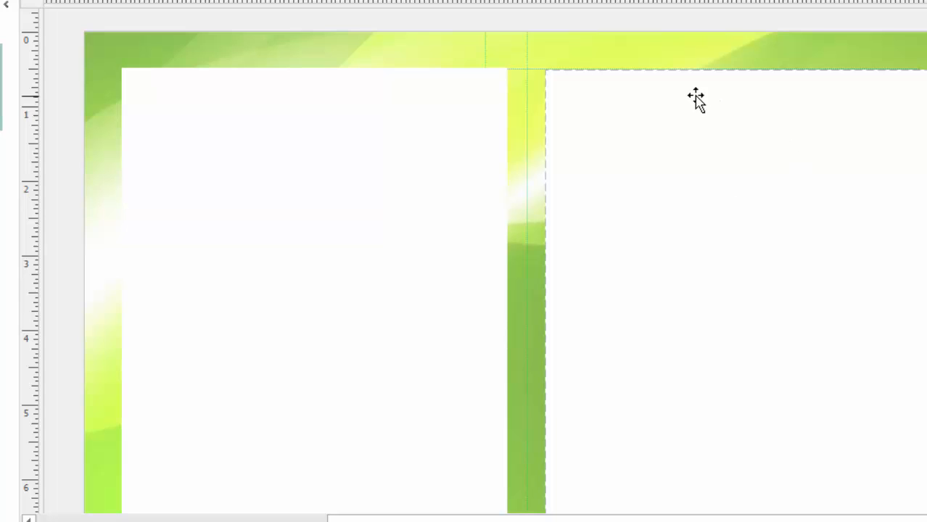
{"action": "scroll", "coordinate": [681, 102], "scroll_direction": "up", "scroll_amount": 1}
{"action": "scroll", "coordinate": [689, 133], "scroll_direction": "down", "scroll_amount": 3}
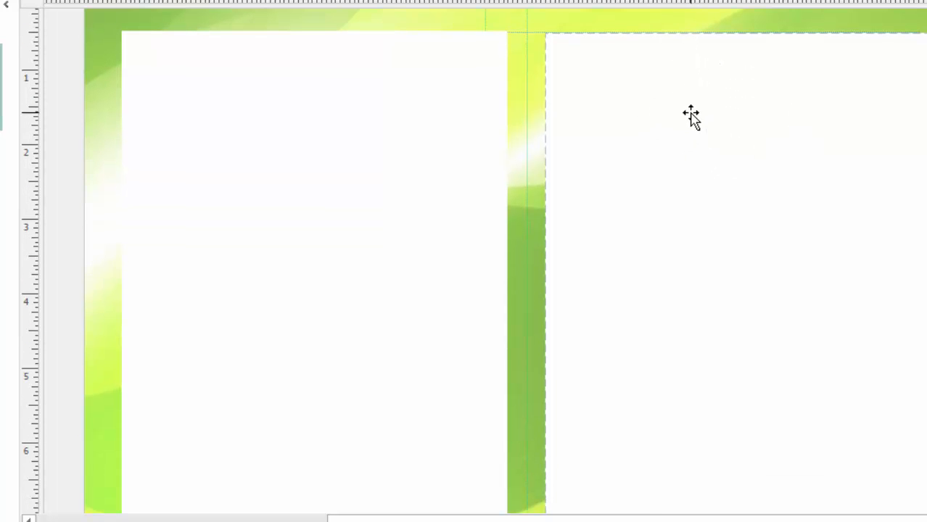
{"action": "left_click", "coordinate": [271, 420]}
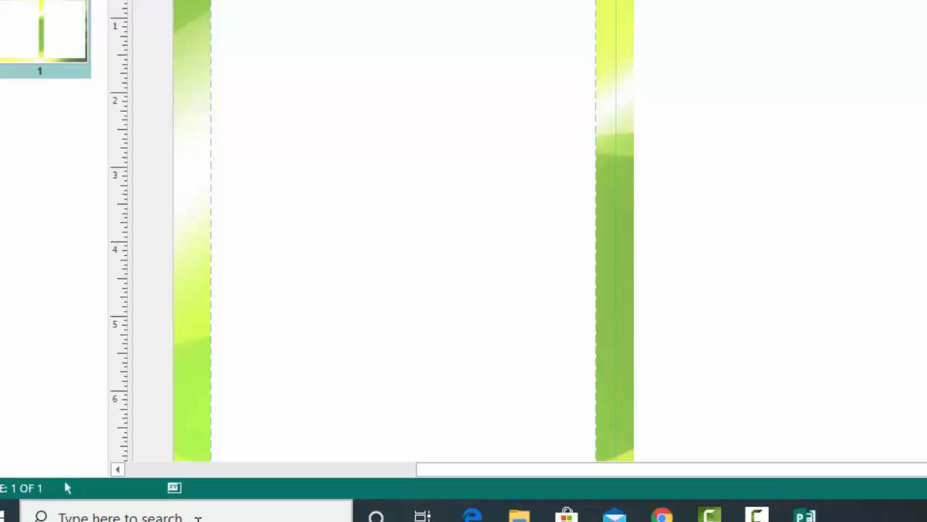
- Search for 'wor', launch Word 2013, and create a blank document
{"action": "left_click", "coordinate": [197, 518]}
{"action": "type", "text": "wor"}
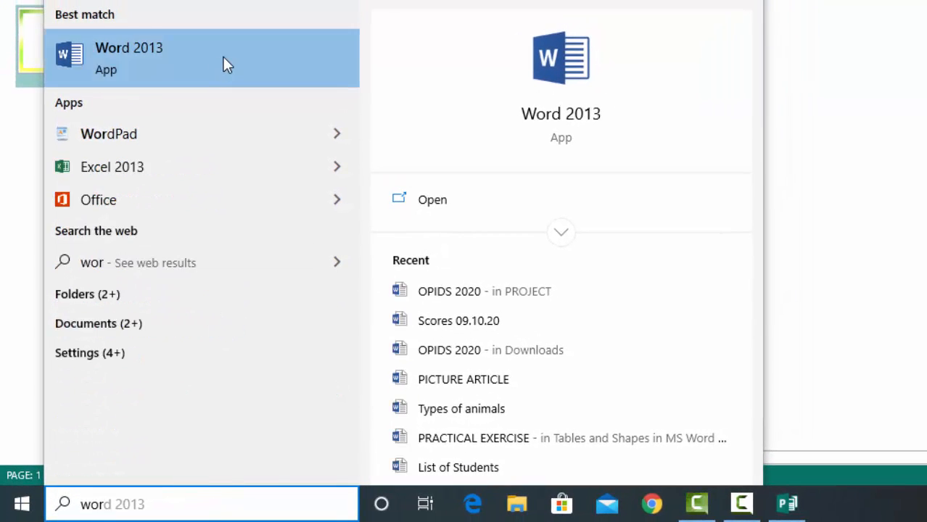
{"action": "left_click", "coordinate": [224, 58]}
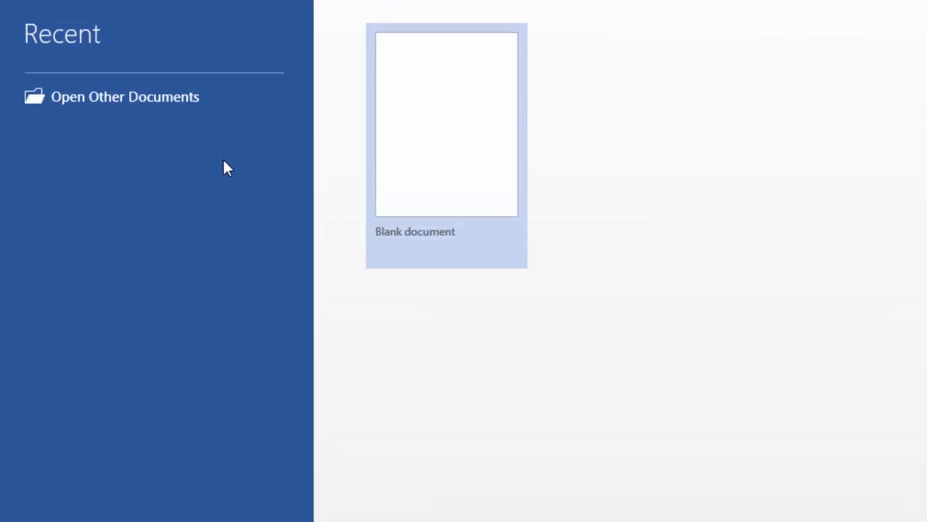
{"action": "left_click", "coordinate": [450, 203]}
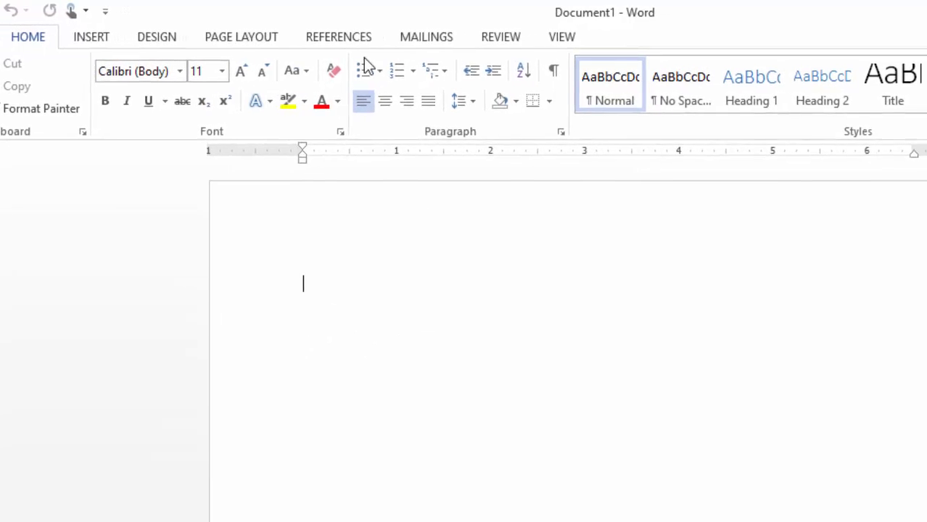
- Insert a WordArt box and type 'Sweet Fruits Grocery', removing the stray trailing 'u'
{"action": "left_click", "coordinate": [44, 39]}
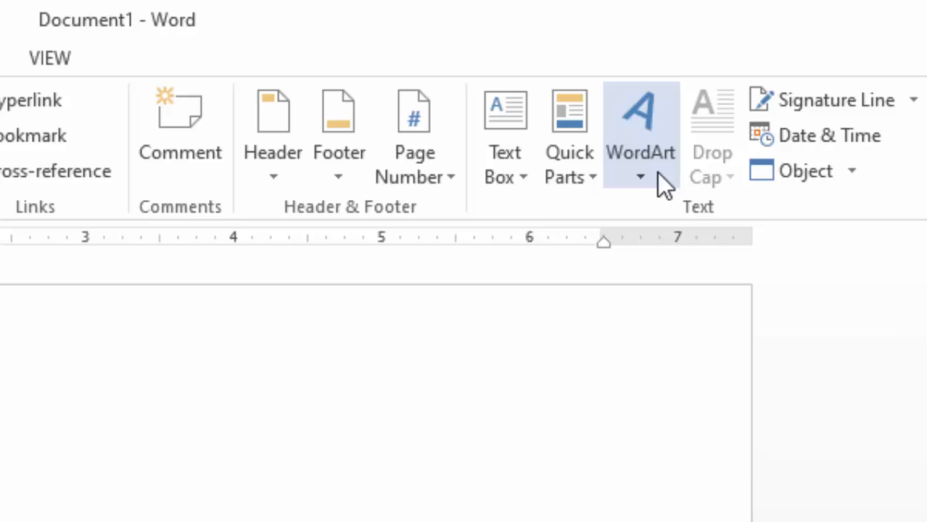
{"action": "left_click", "coordinate": [657, 173]}
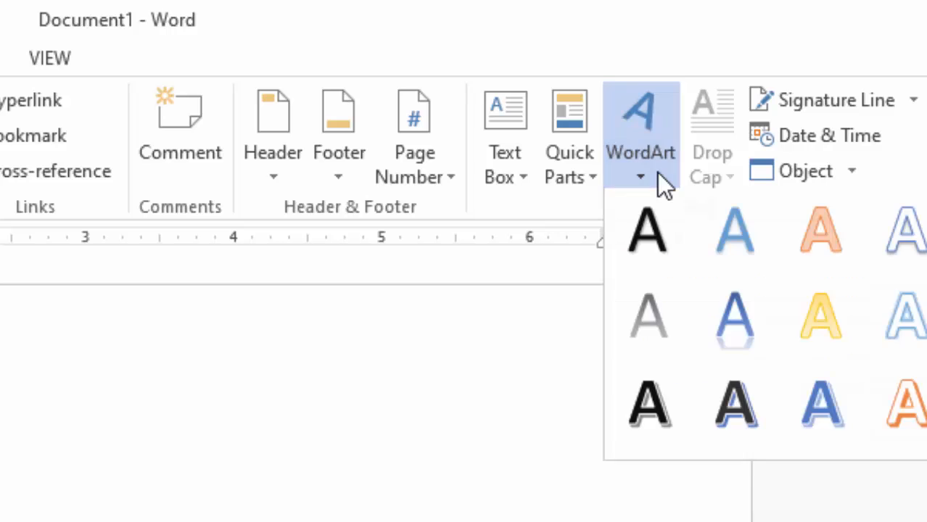
{"action": "left_click", "coordinate": [653, 212]}
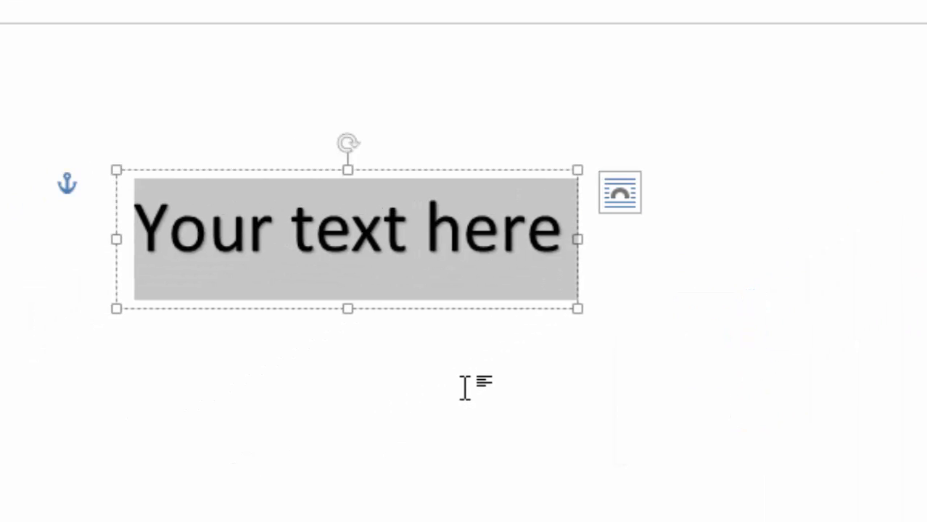
{"action": "type", "text": "Swee"}
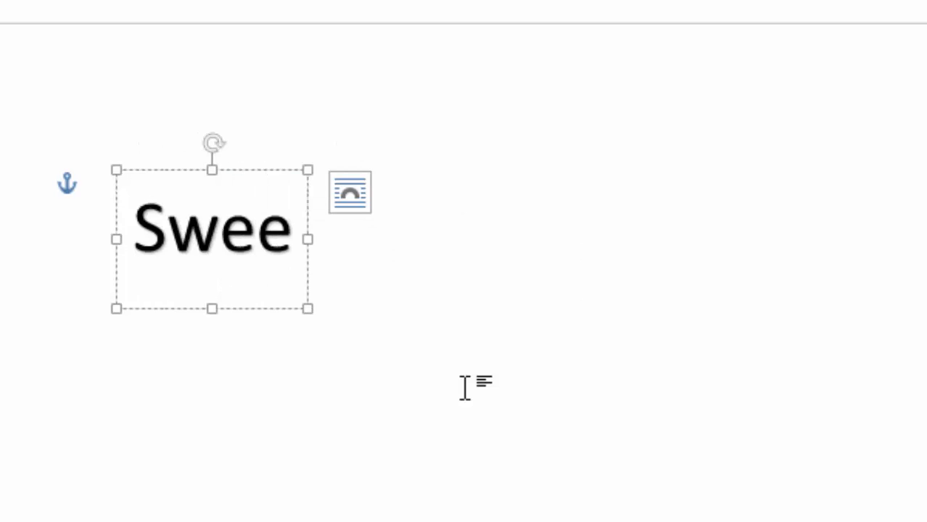
{"action": "type", "text": "t Fru"}
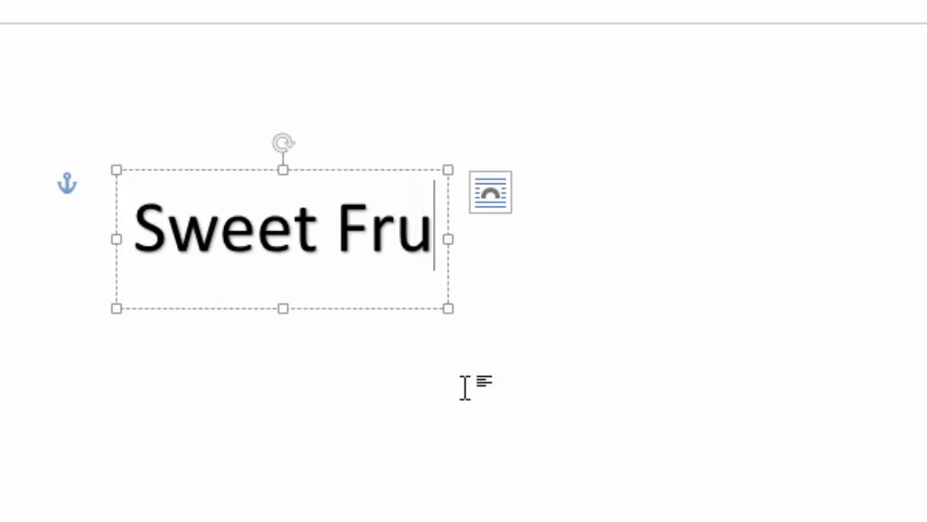
{"action": "type", "text": "its G"}
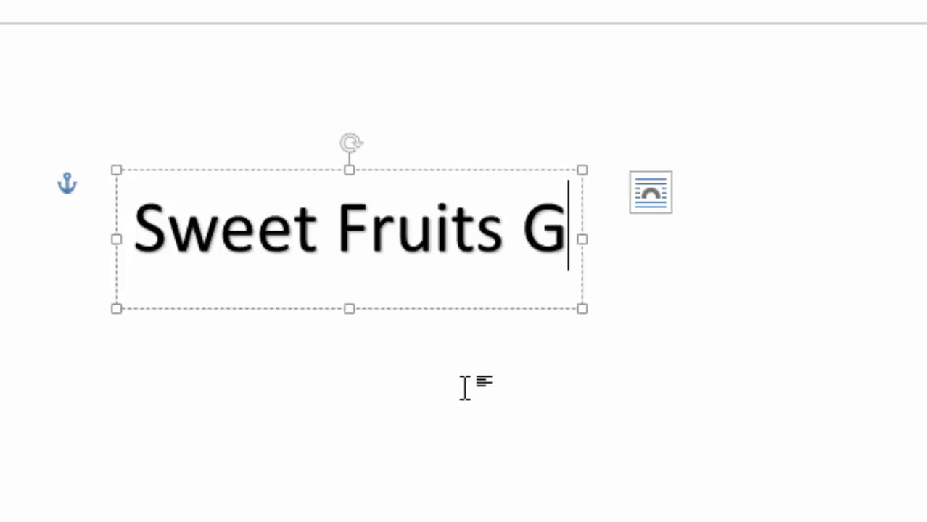
{"action": "type", "text": "ro"}
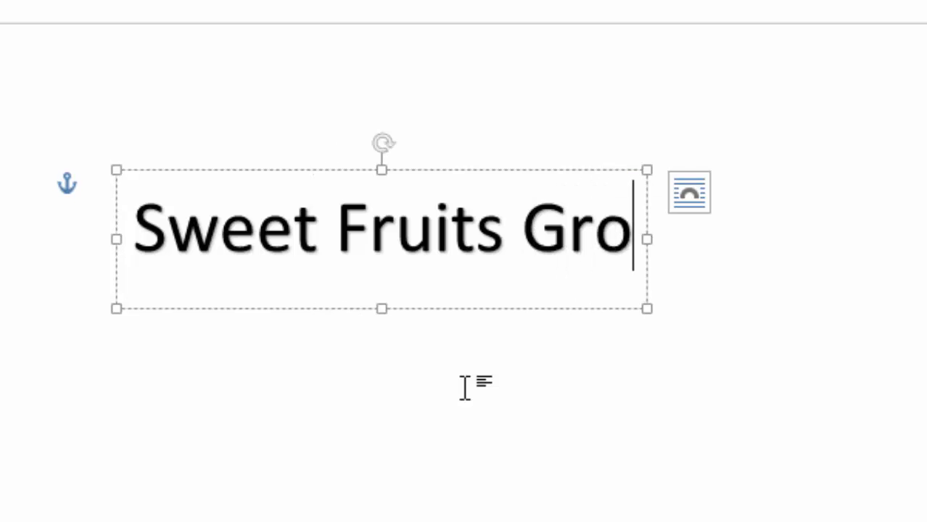
{"action": "type", "text": "ceryu"}
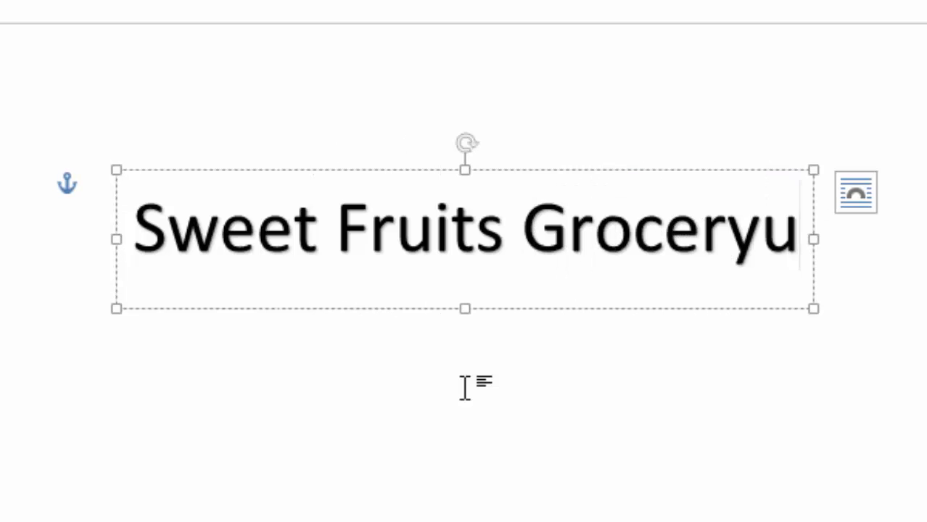
{"action": "key", "text": "BackSpace"}
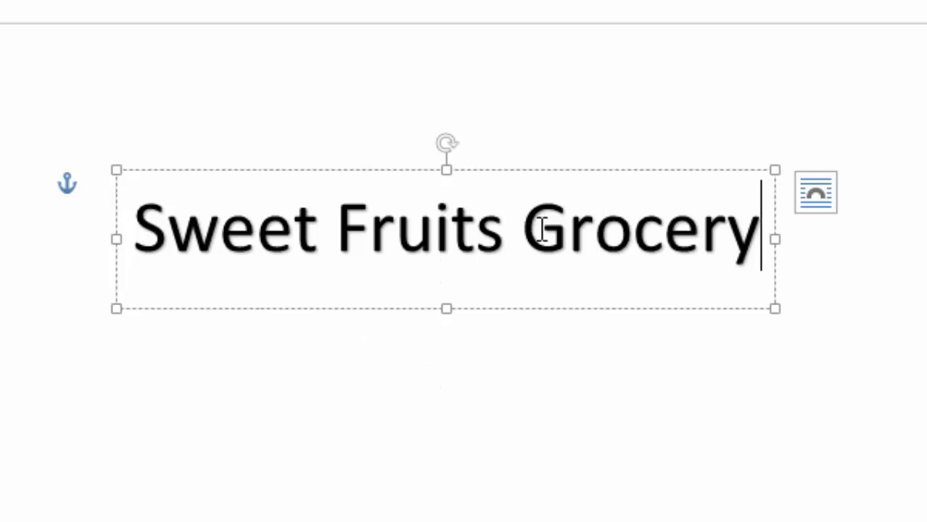
- Select the WordArt title and reduce its font size to 26 pt
{"action": "left_click_drag", "start_coordinate": [136, 222], "coordinate": [491, 236]}
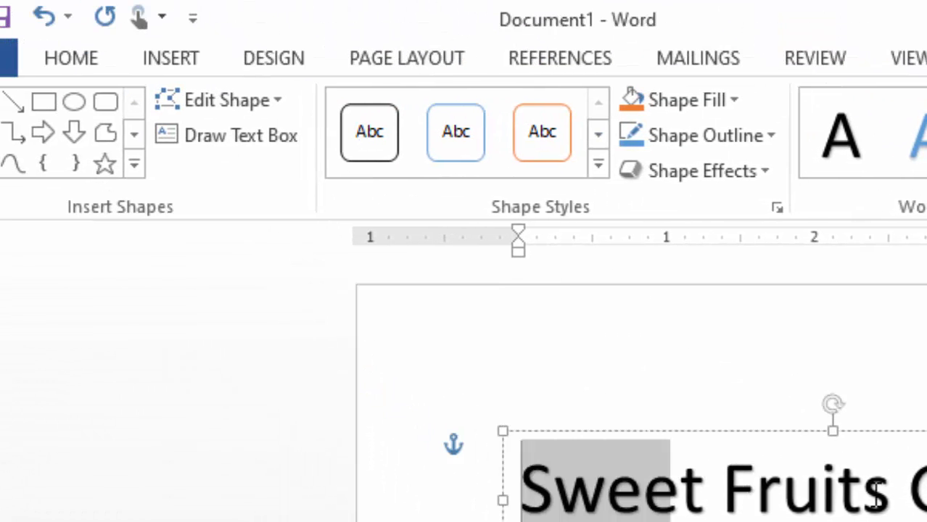
{"action": "left_click_drag", "start_coordinate": [876, 495], "coordinate": [921, 495]}
{"action": "left_click", "coordinate": [86, 67]}
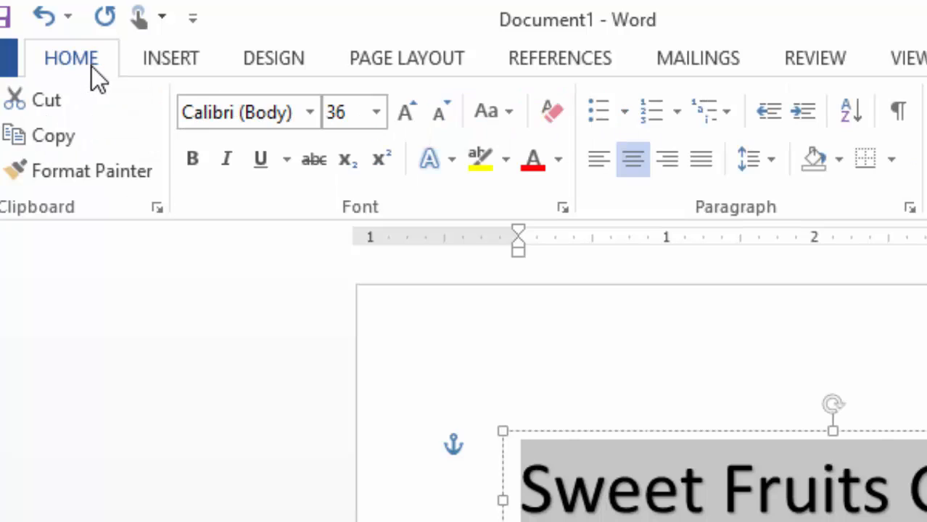
{"action": "left_click", "coordinate": [429, 116]}
{"action": "left_click", "coordinate": [428, 116]}
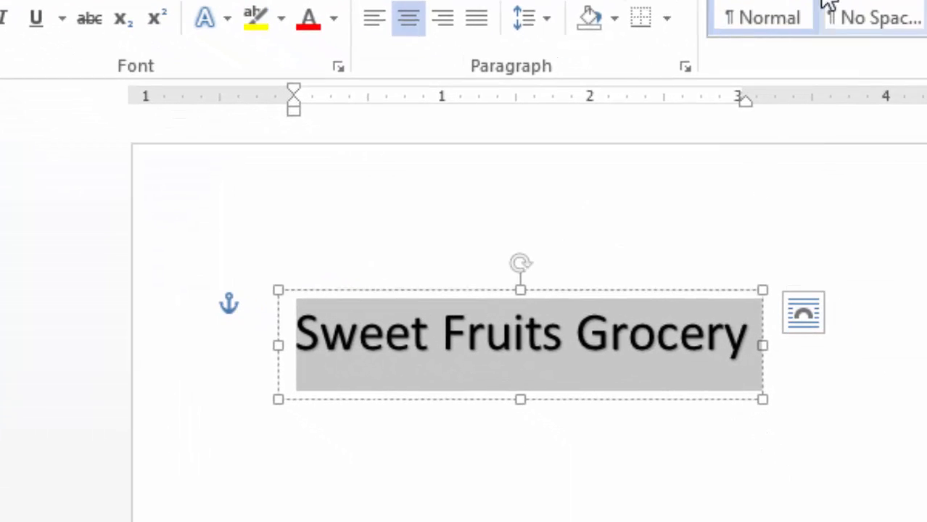
- Set the title's text fill to Orange, Accent 2, Darker 25%
{"action": "left_click", "coordinate": [589, 12]}
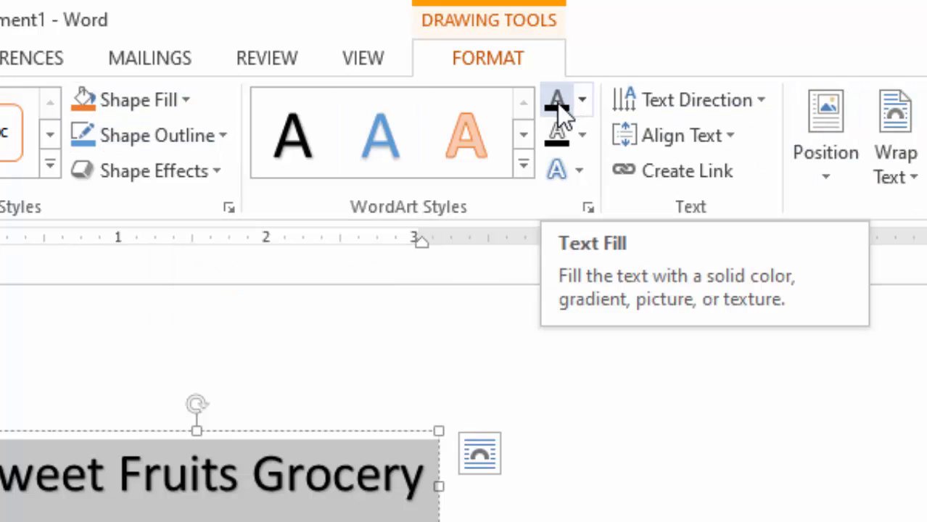
{"action": "left_click", "coordinate": [583, 100]}
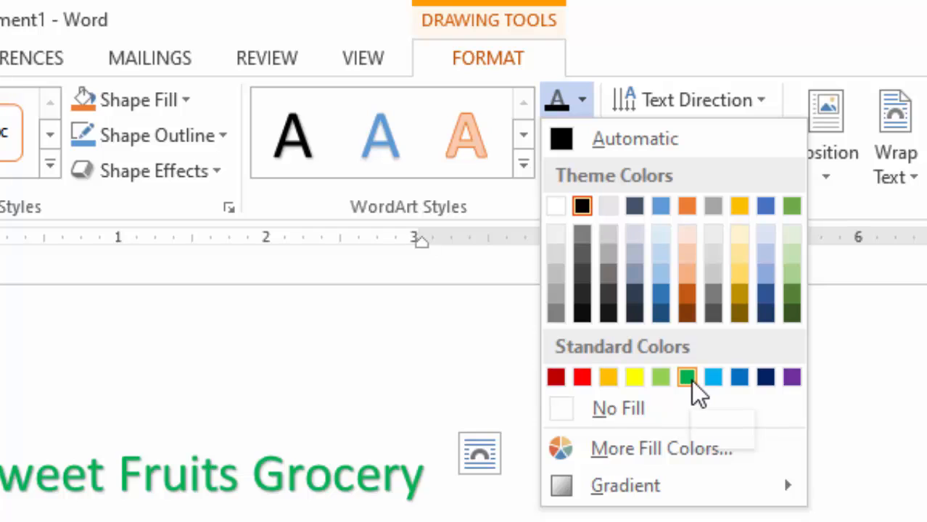
{"action": "left_click", "coordinate": [686, 293]}
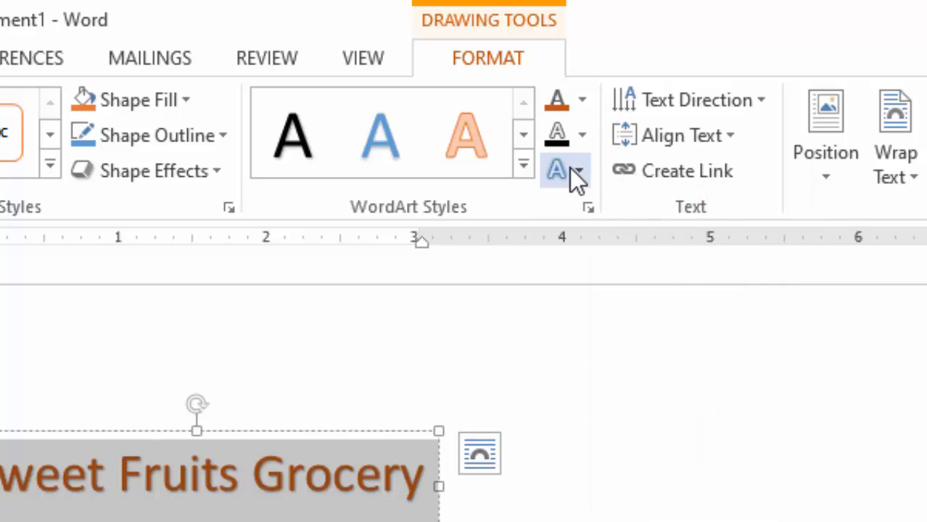
- Apply the Arch Up transform effect to the 'Sweet Fruits Grocery' WordArt in Word
{"action": "left_click", "coordinate": [580, 172]}
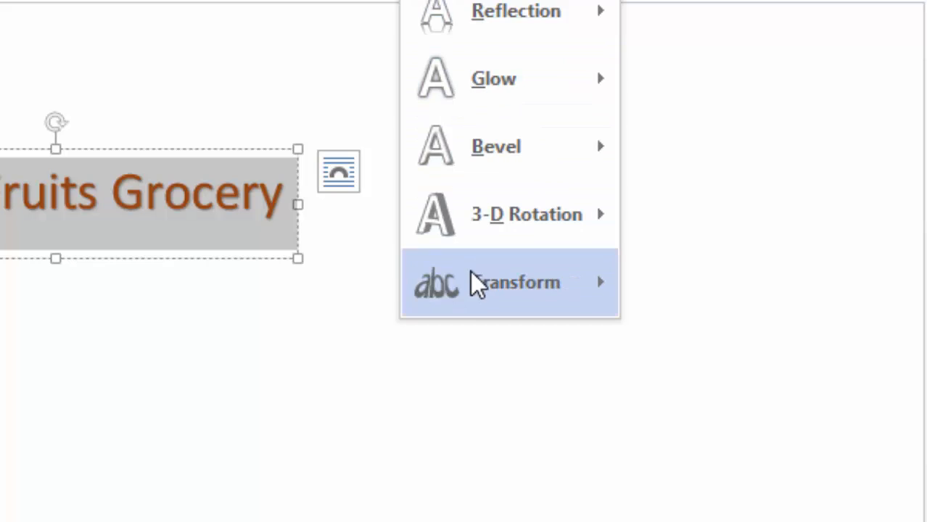
{"action": "mouse_move", "coordinate": [568, 472]}
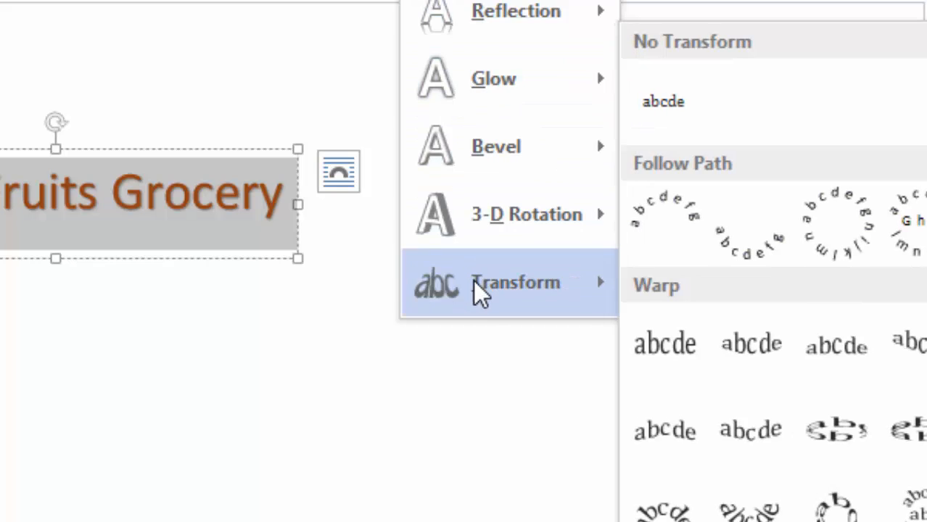
{"action": "left_click", "coordinate": [681, 218]}
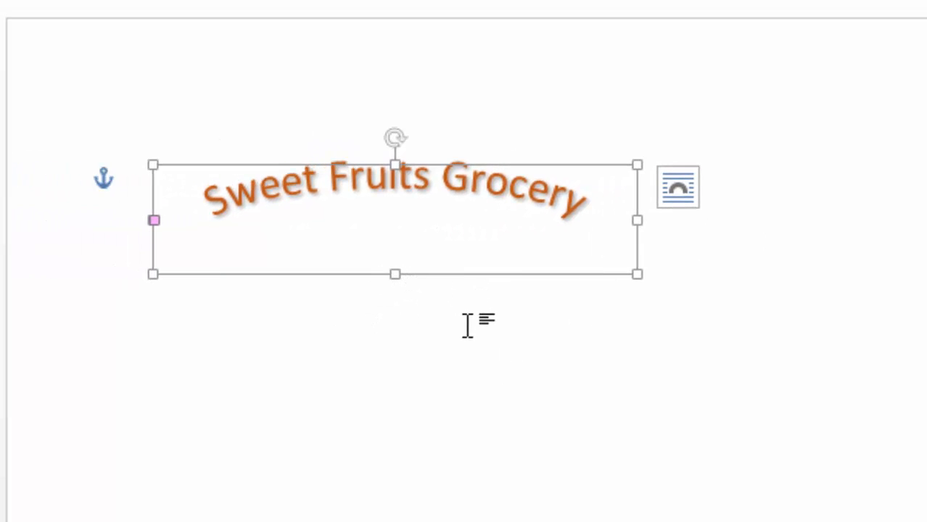
{"action": "left_click", "coordinate": [429, 362]}
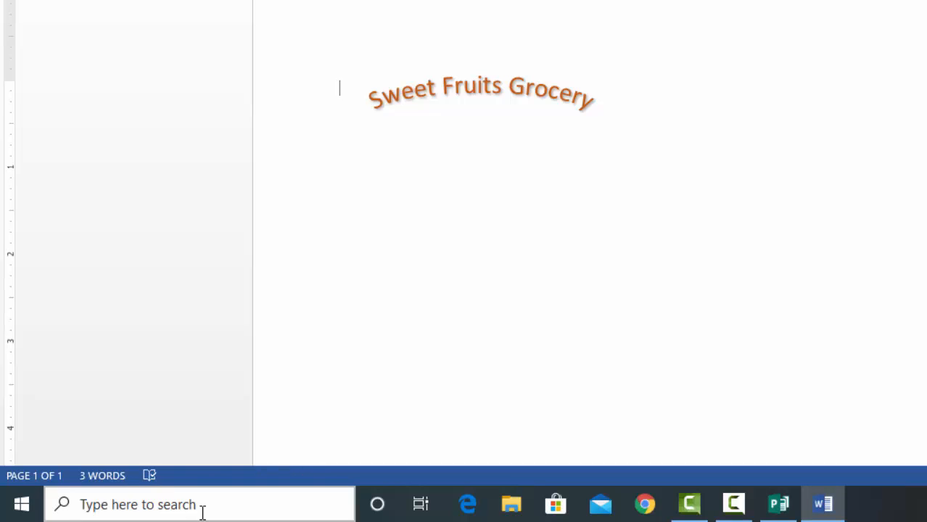
- Launch Paint by searching 'pain' in Windows search
{"action": "left_click", "coordinate": [219, 496]}
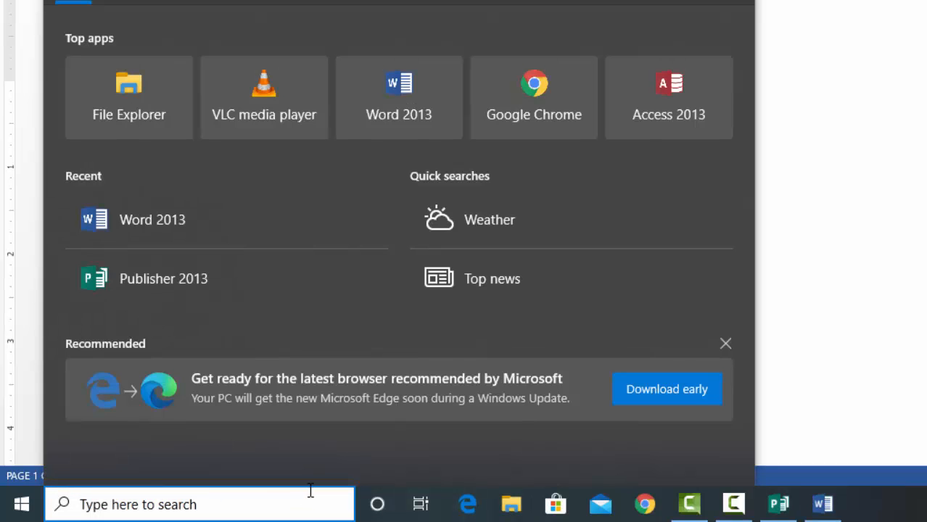
{"action": "type", "text": "paint"}
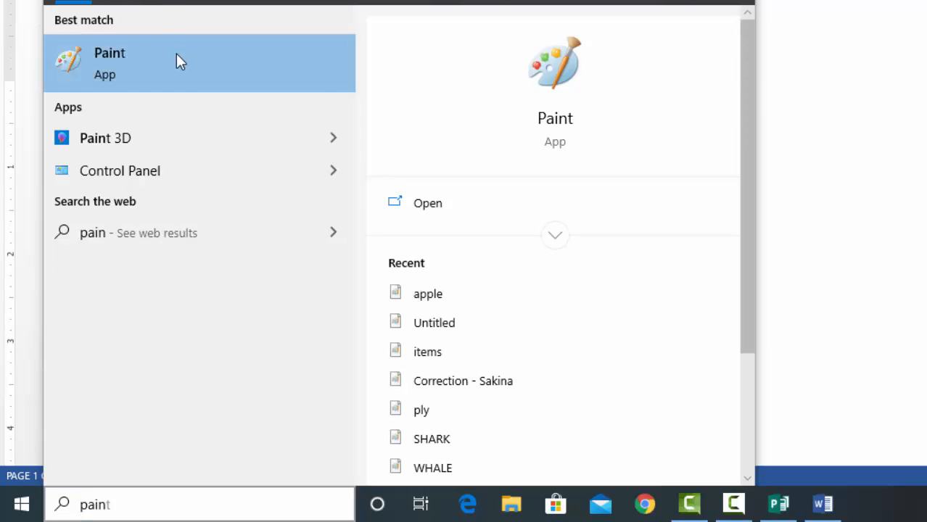
{"action": "left_click", "coordinate": [178, 58]}
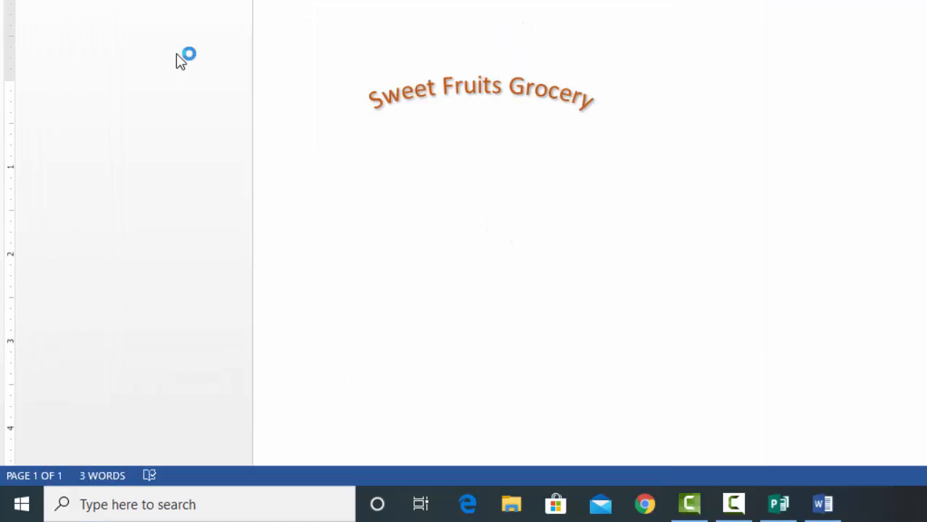
- Paste the Word screenshot onto the Paint canvas and select a rectangle around the arched title
{"action": "key", "text": "ctrl+v"}
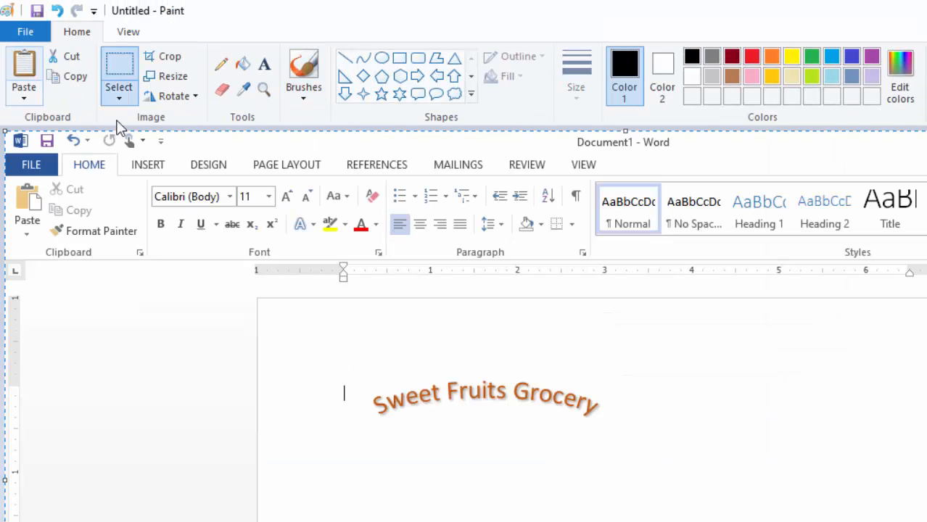
{"action": "left_click_drag", "start_coordinate": [764, 518], "coordinate": [751, 383]}
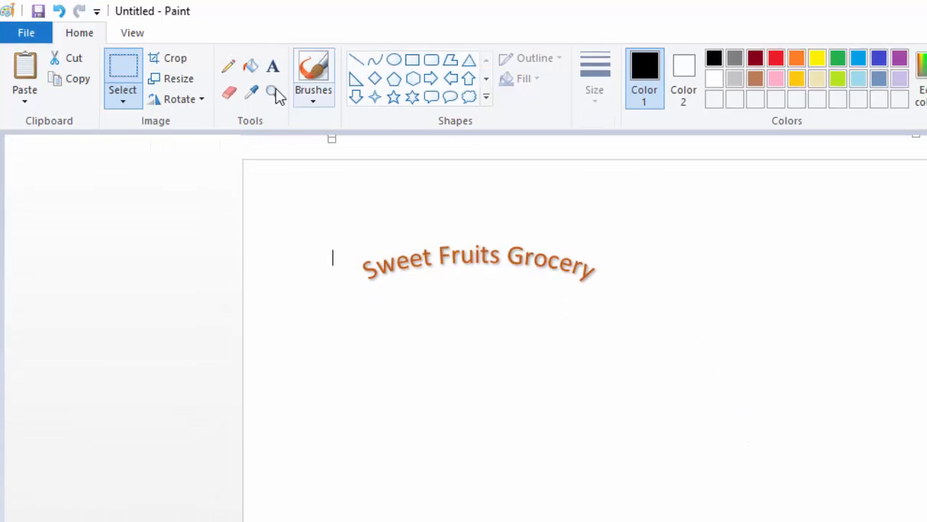
{"action": "left_click", "coordinate": [125, 66]}
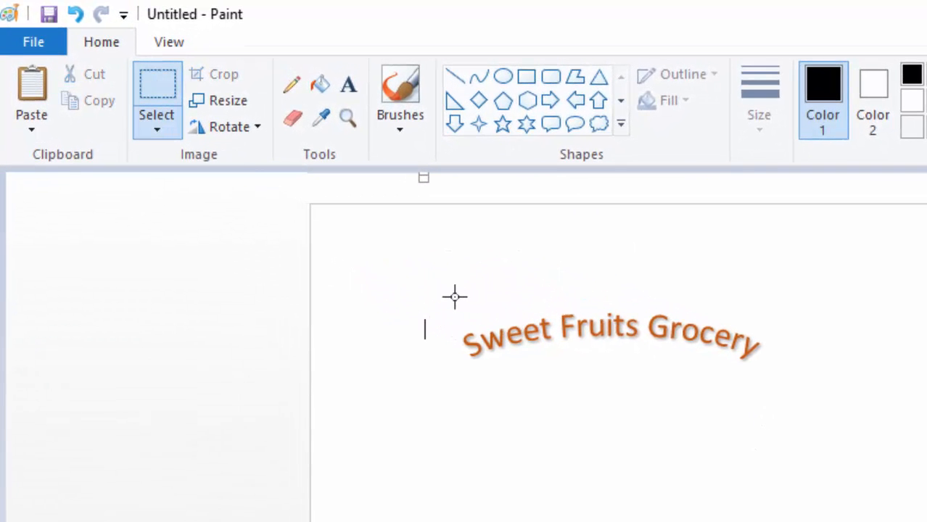
{"action": "left_click_drag", "start_coordinate": [453, 298], "coordinate": [765, 373]}
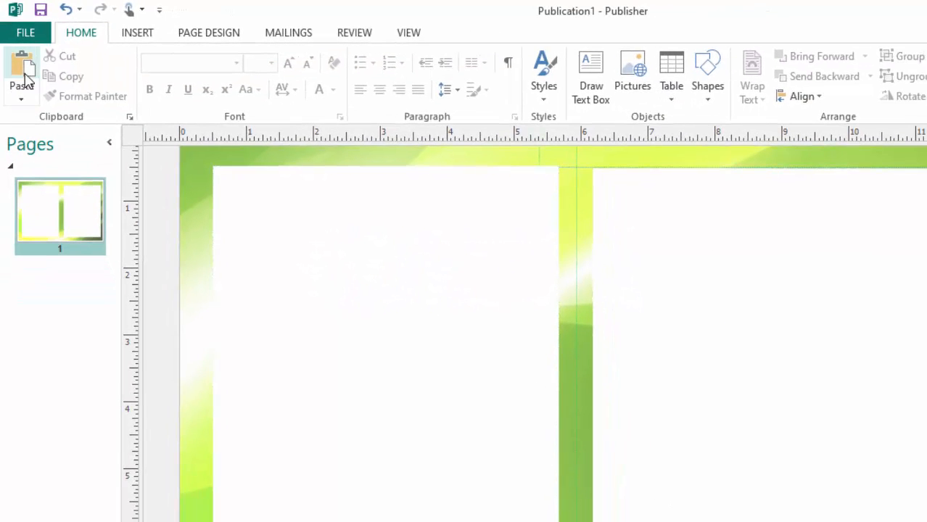
- Paste the arched title picture and place it at the top of the right-hand page
{"action": "left_click", "coordinate": [23, 71]}
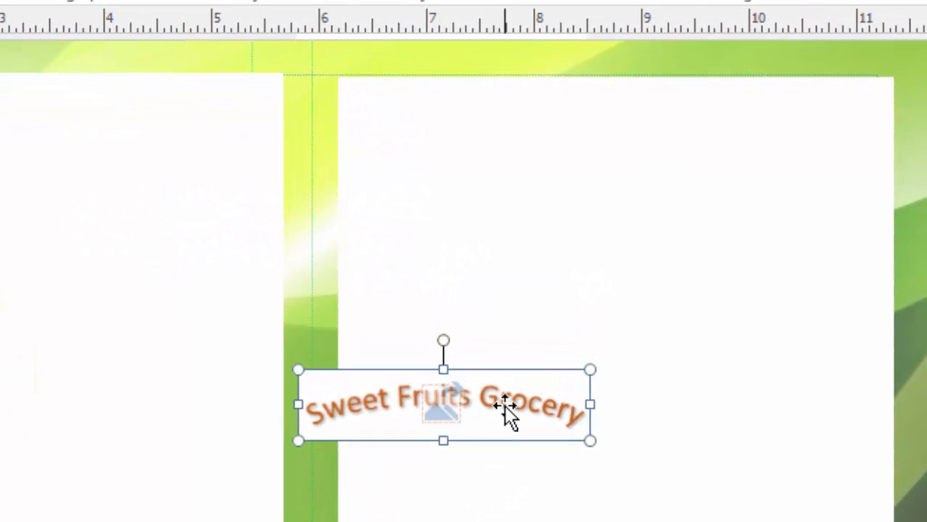
{"action": "left_click_drag", "start_coordinate": [504, 405], "coordinate": [676, 148]}
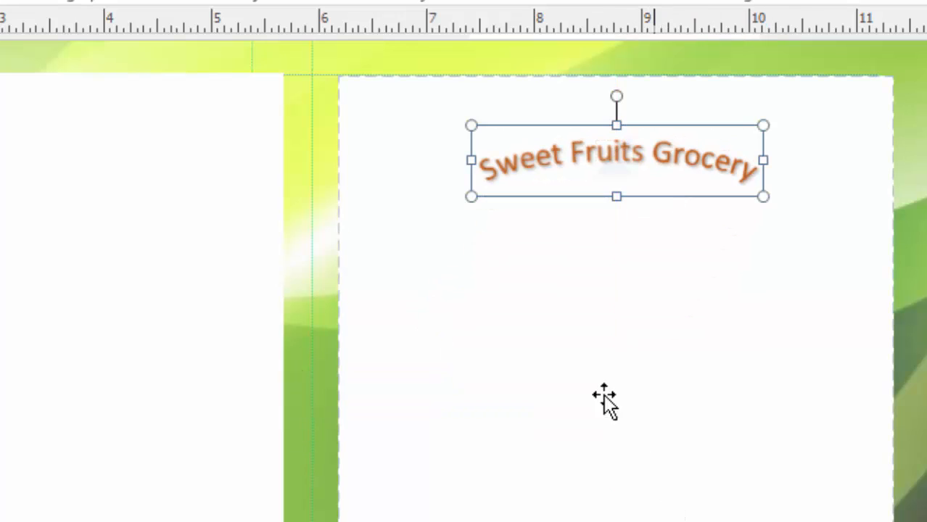
{"action": "left_click", "coordinate": [441, 481]}
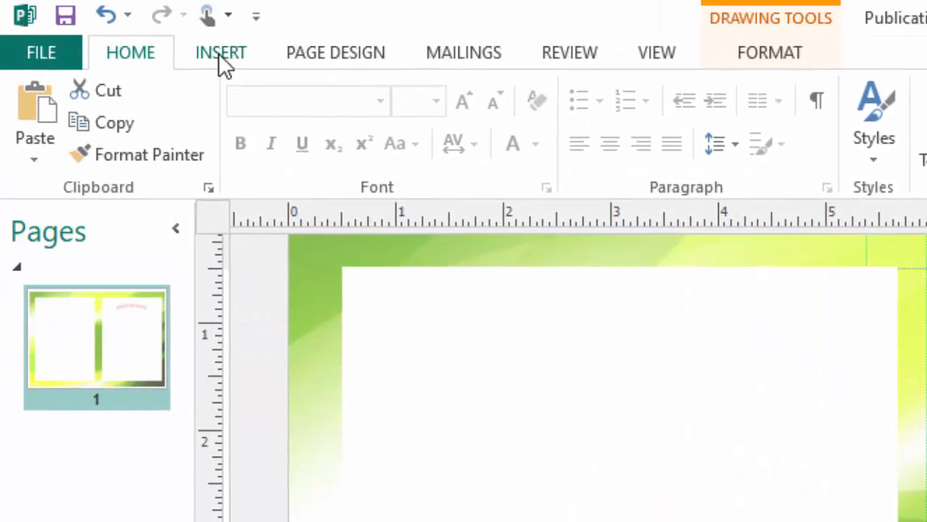
- Insert the pic_front apple photo from the Desktop BROCHURE folder
{"action": "left_click", "coordinate": [219, 53]}
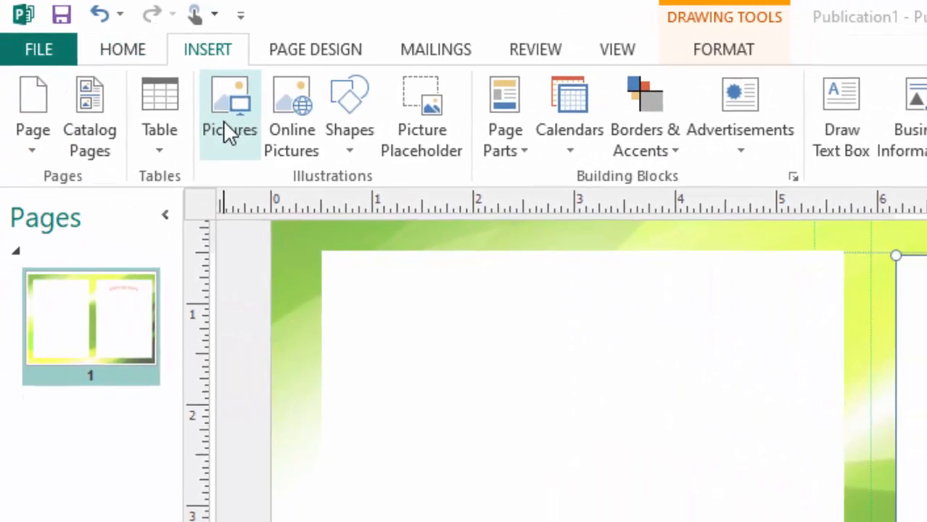
{"action": "left_click", "coordinate": [223, 120]}
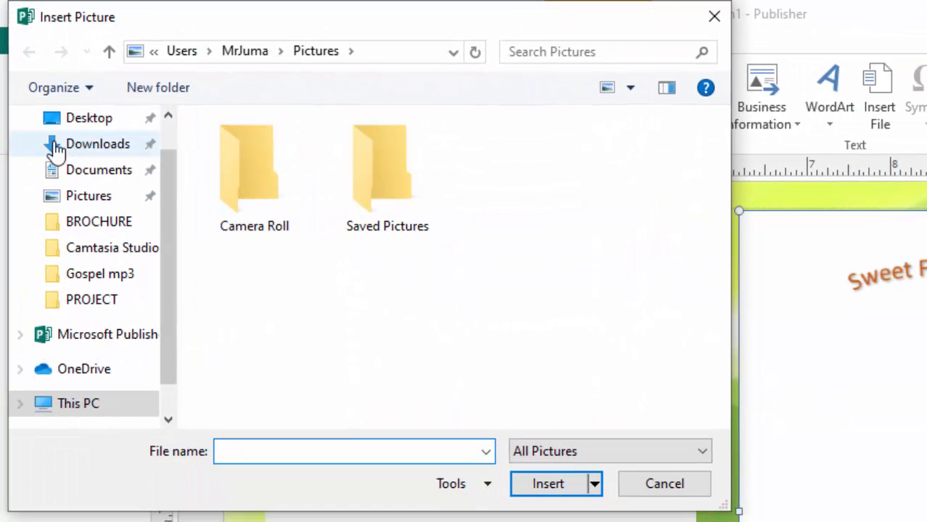
{"action": "left_click", "coordinate": [89, 120]}
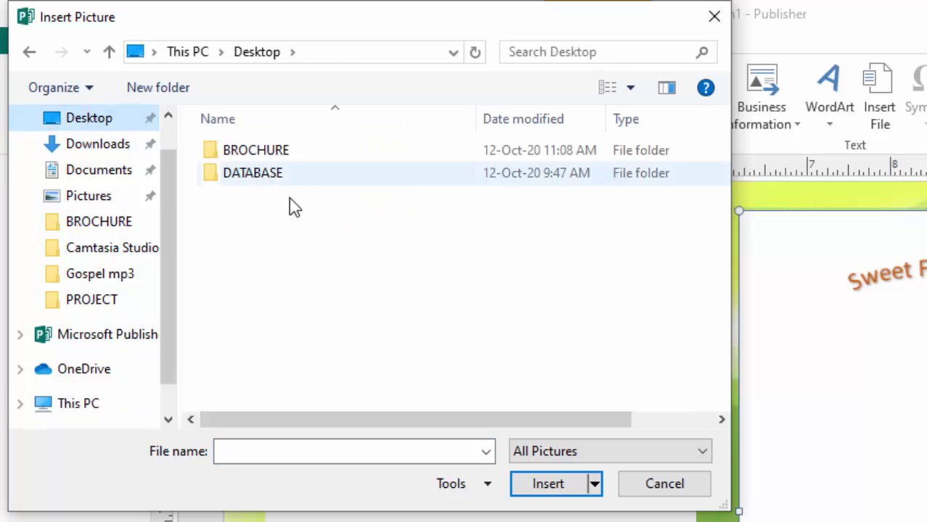
{"action": "double_click", "coordinate": [268, 154]}
{"action": "left_click", "coordinate": [632, 303]}
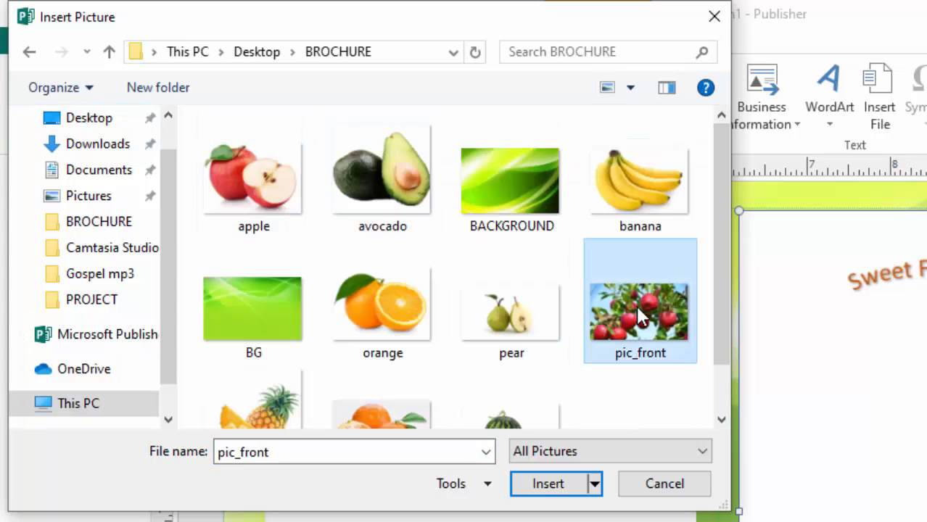
{"action": "left_click", "coordinate": [548, 487]}
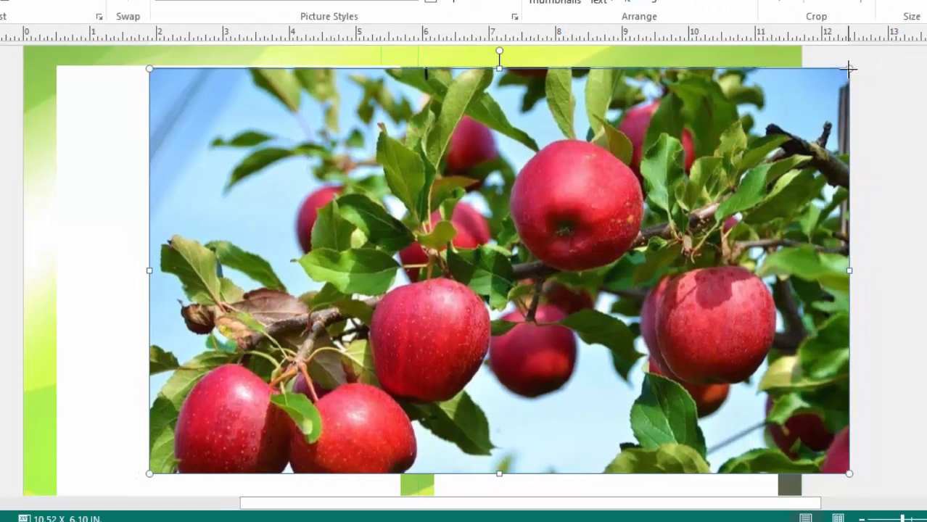
- Resize the apple photo to about 3.95 x 2.29 in and place it beneath the arched title
{"action": "left_click_drag", "start_coordinate": [849, 69], "coordinate": [355, 355]}
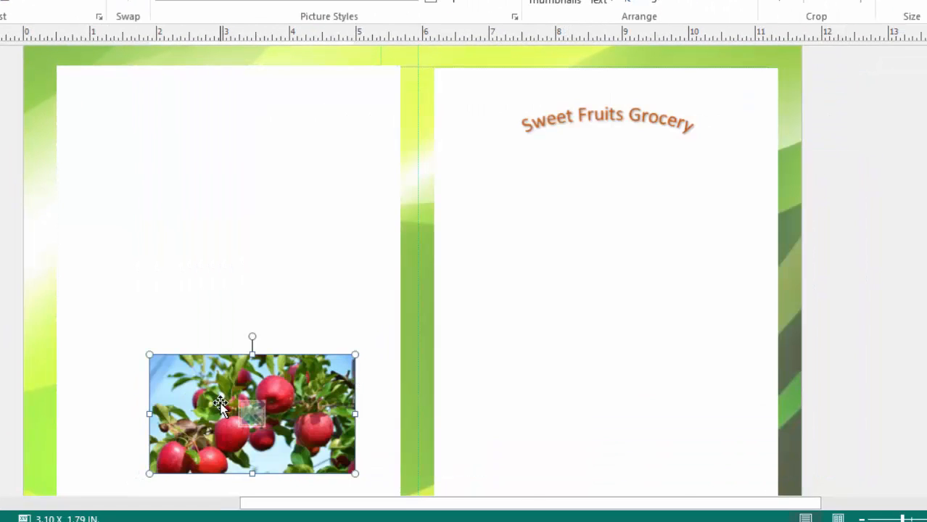
{"action": "left_click_drag", "start_coordinate": [203, 387], "coordinate": [583, 182]}
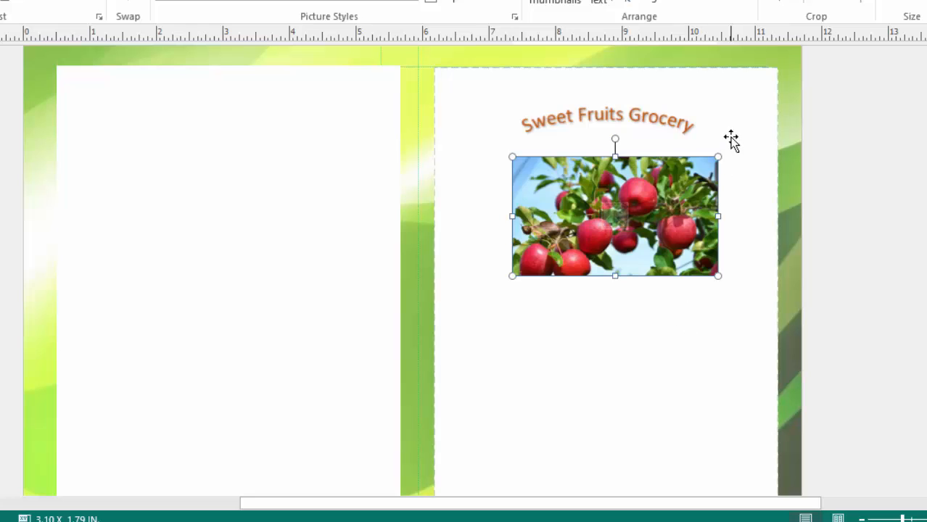
{"action": "left_click_drag", "start_coordinate": [719, 155], "coordinate": [739, 144]}
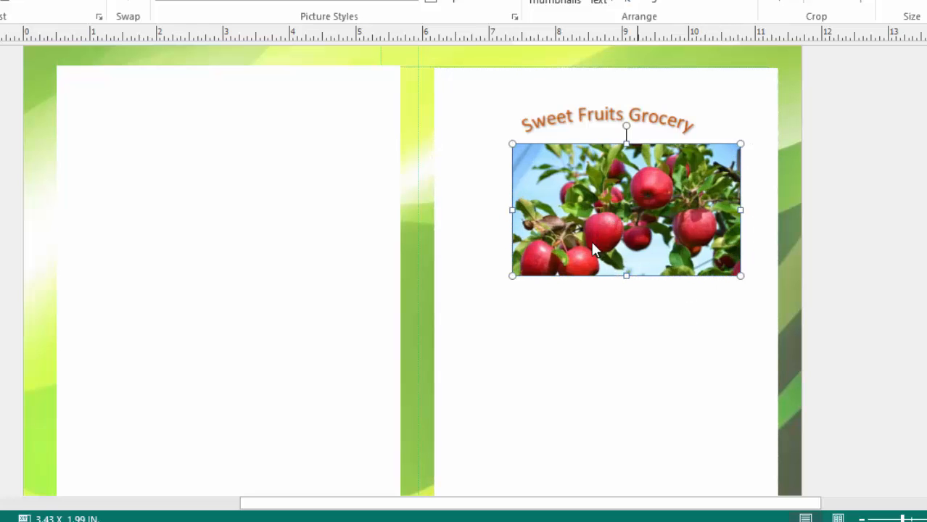
{"action": "left_click_drag", "start_coordinate": [512, 275], "coordinate": [477, 296]}
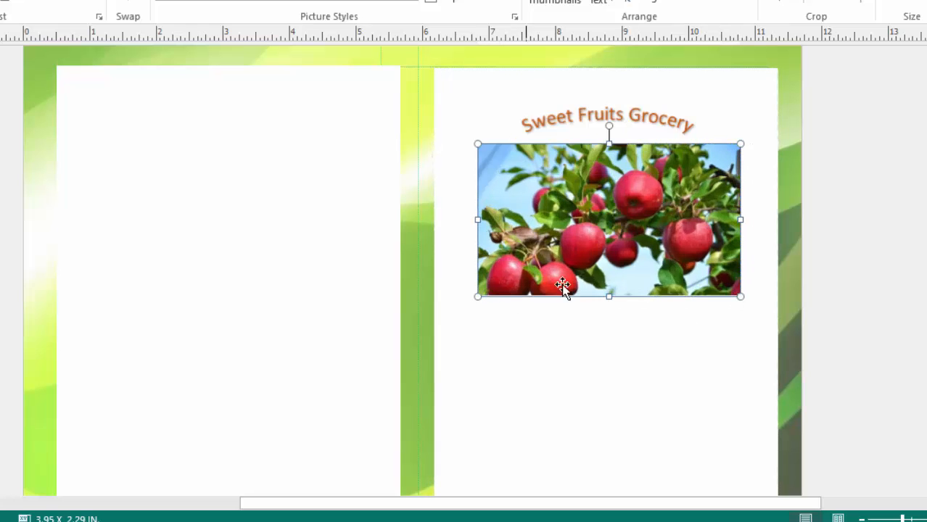
{"action": "left_click_drag", "start_coordinate": [655, 237], "coordinate": [652, 259]}
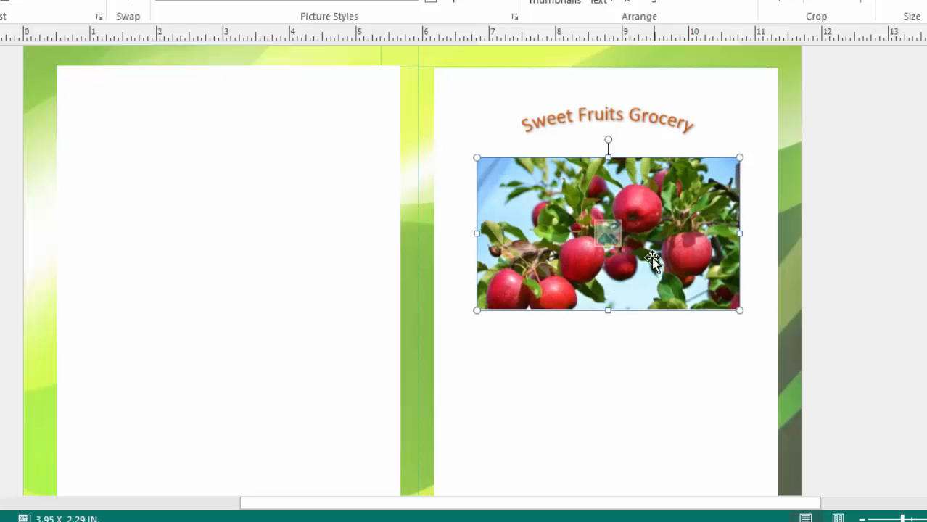
{"action": "scroll", "coordinate": [584, 303], "scroll_direction": "down", "scroll_amount": 3}
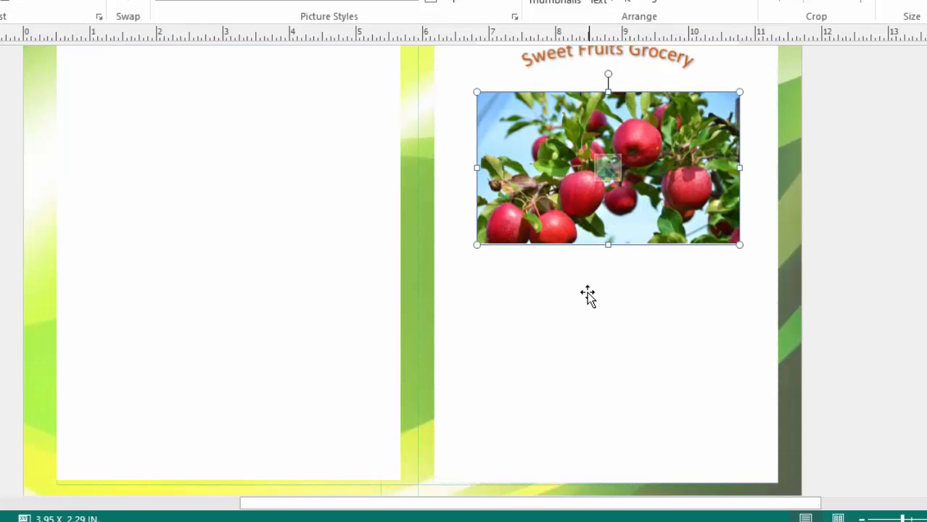
{"action": "scroll", "coordinate": [586, 287], "scroll_direction": "up", "scroll_amount": 3}
{"action": "left_click", "coordinate": [570, 381]}
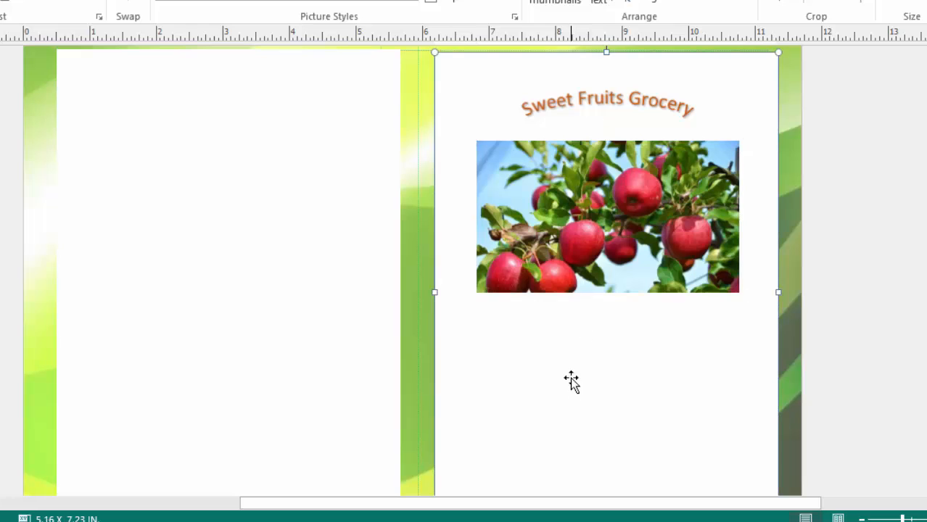
{"action": "left_click", "coordinate": [589, 210]}
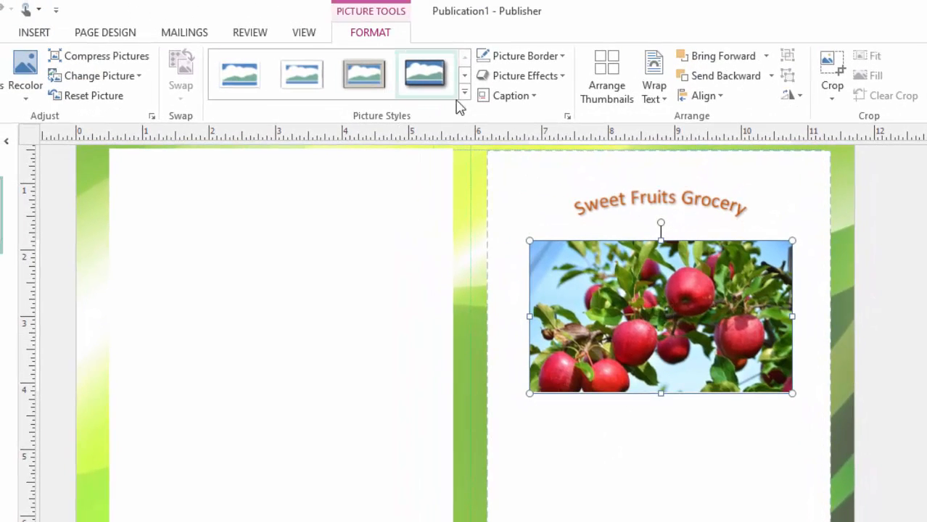
- Apply the Soft Edge Oval picture style to the apple photo and enlarge it
{"action": "left_click", "coordinate": [464, 94]}
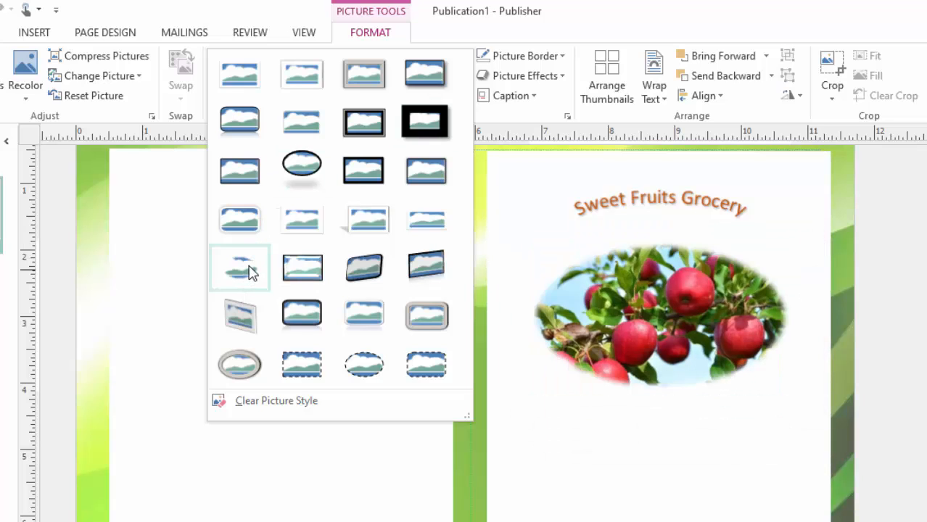
{"action": "left_click", "coordinate": [249, 272]}
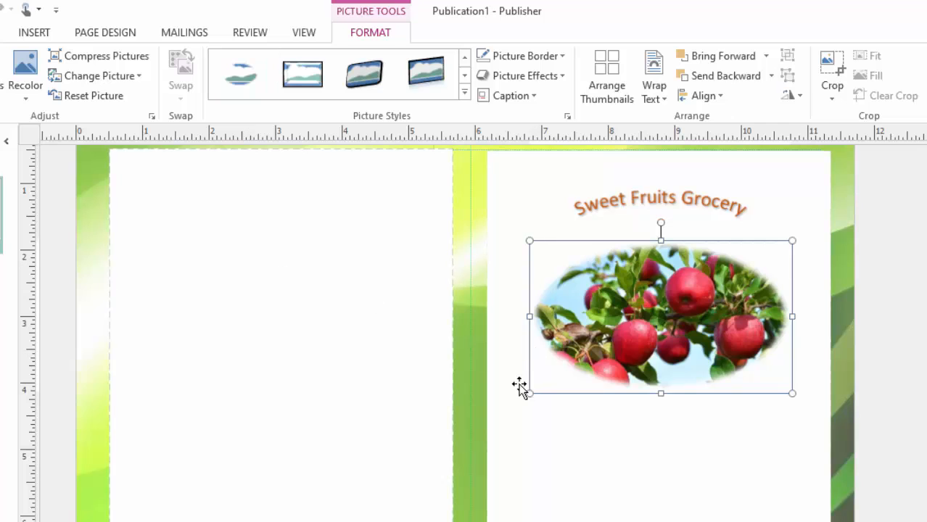
{"action": "left_click_drag", "start_coordinate": [532, 391], "coordinate": [498, 411]}
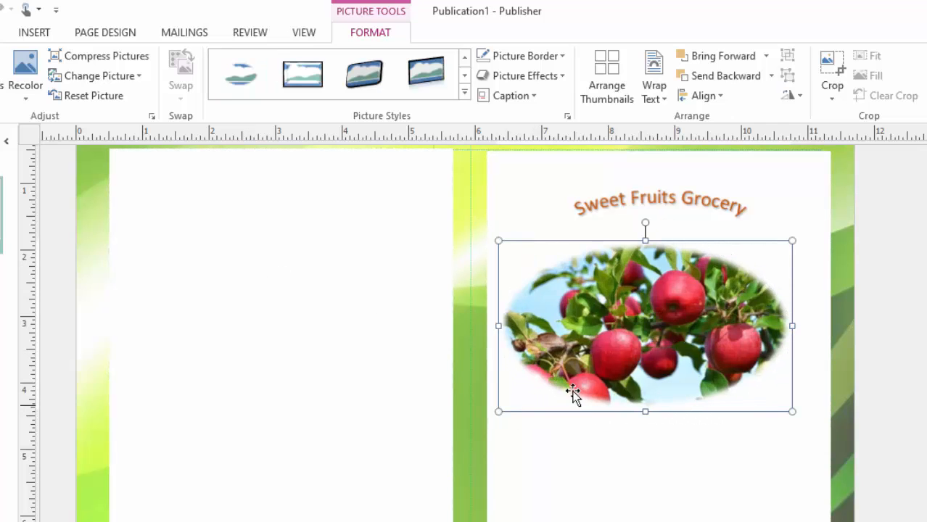
- Move the oval photo right so it is centred beneath the title
{"action": "left_click", "coordinate": [759, 249]}
{"action": "left_click_drag", "start_coordinate": [758, 249], "coordinate": [757, 252]}
{"action": "left_click_drag", "start_coordinate": [668, 275], "coordinate": [692, 273]}
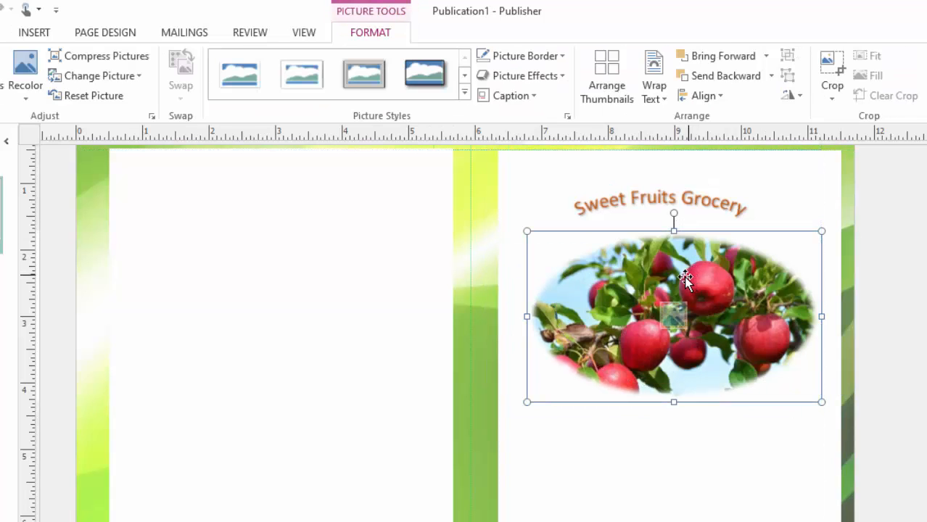
{"action": "left_click", "coordinate": [575, 458]}
{"action": "scroll", "coordinate": [717, 351], "scroll_direction": "down", "scroll_amount": 3}
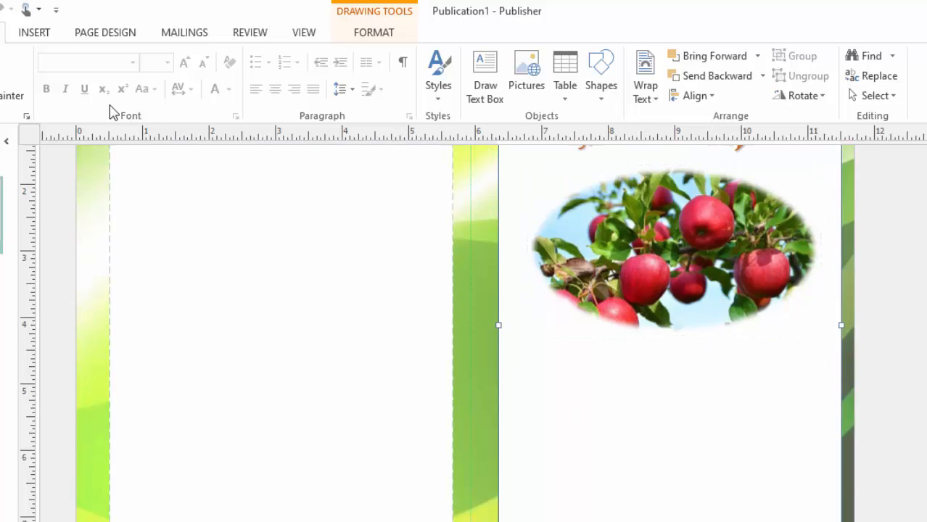
- Draw a 14 pt text box below the photo reading 'We sell a variety of fruits in our grocery such as:'
{"action": "left_click", "coordinate": [48, 37]}
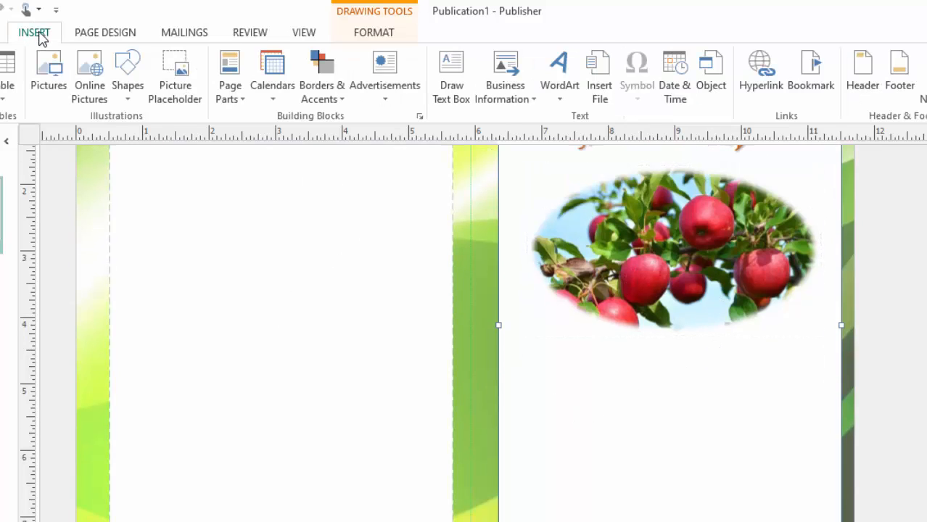
{"action": "left_click", "coordinate": [450, 94]}
{"action": "left_click_drag", "start_coordinate": [536, 359], "coordinate": [817, 468]}
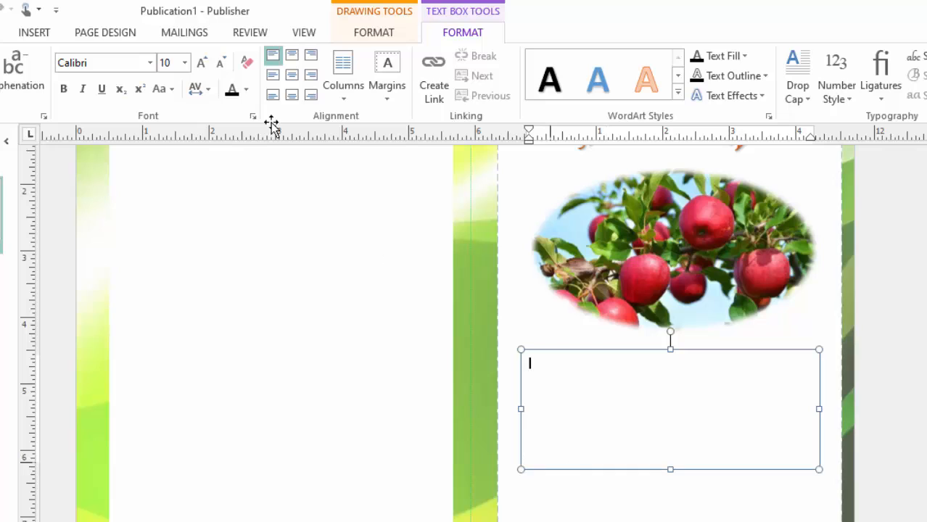
{"action": "left_click", "coordinate": [202, 67]}
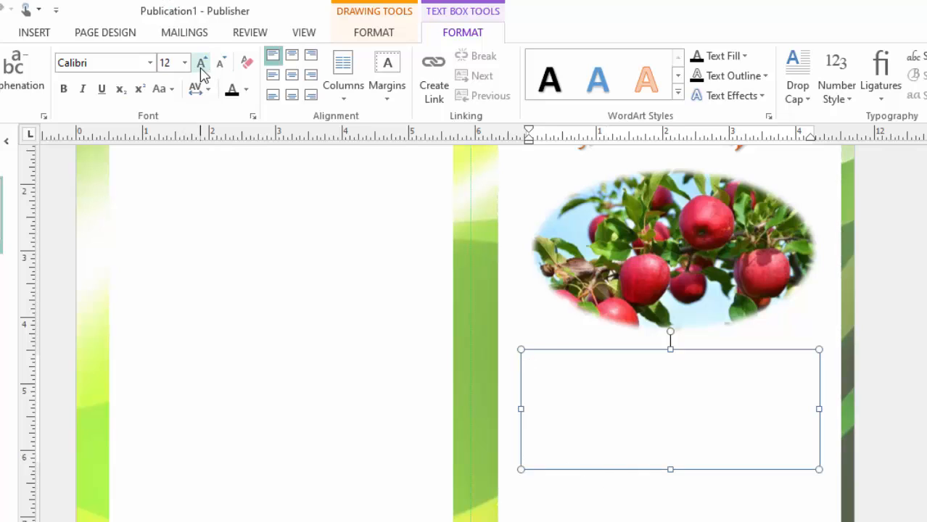
{"action": "left_click", "coordinate": [203, 66]}
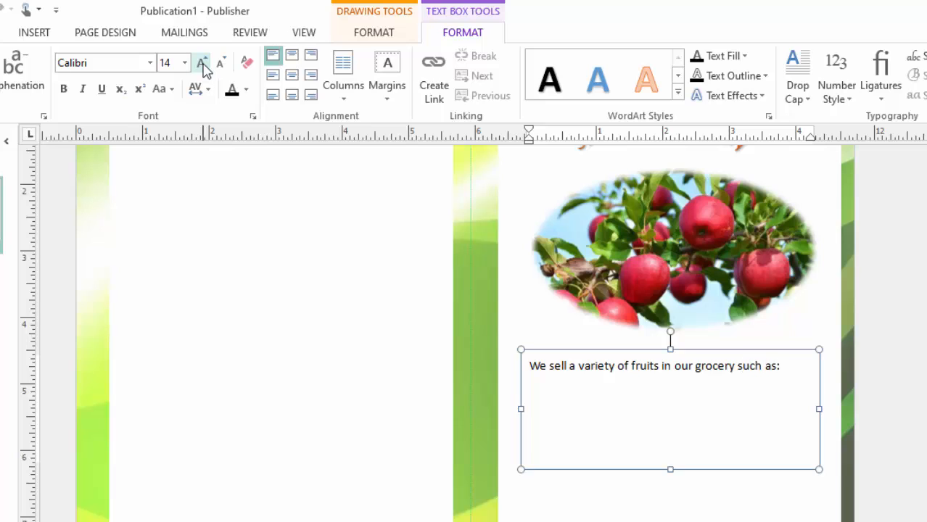
{"action": "left_click", "coordinate": [787, 365]}
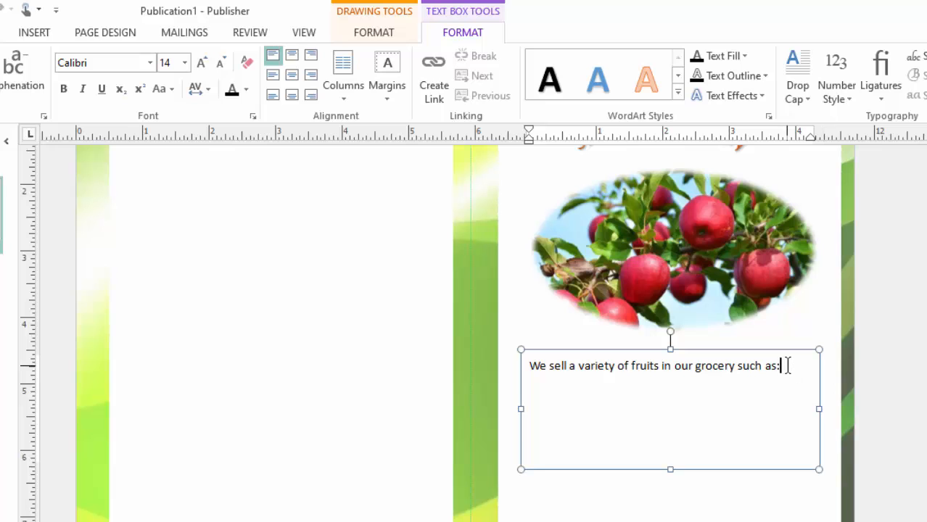
{"action": "left_click_drag", "start_coordinate": [787, 365], "coordinate": [451, 354]}
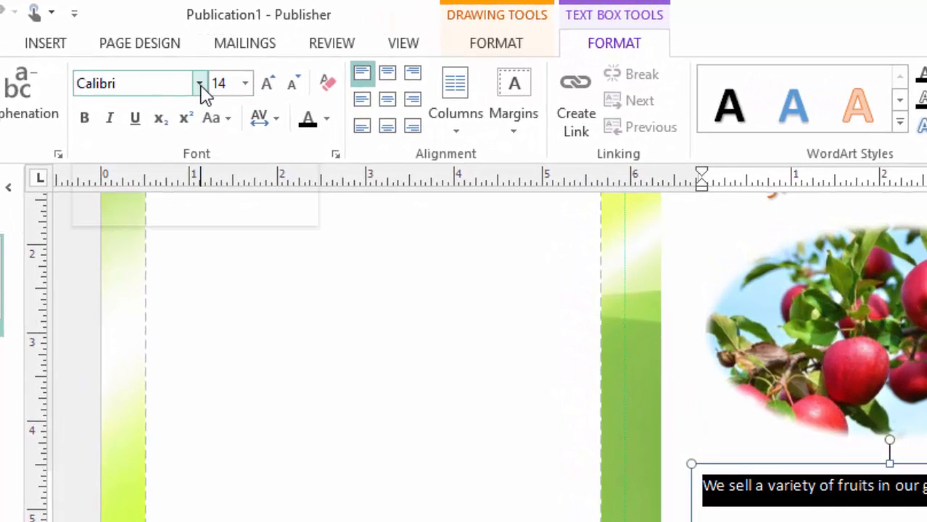
- Set the description sentence to Ebrima, bold, 12 pt
{"action": "left_click", "coordinate": [200, 84]}
{"action": "scroll", "coordinate": [161, 223], "scroll_direction": "down", "scroll_amount": 5}
{"action": "scroll", "coordinate": [161, 275], "scroll_direction": "down", "scroll_amount": 3}
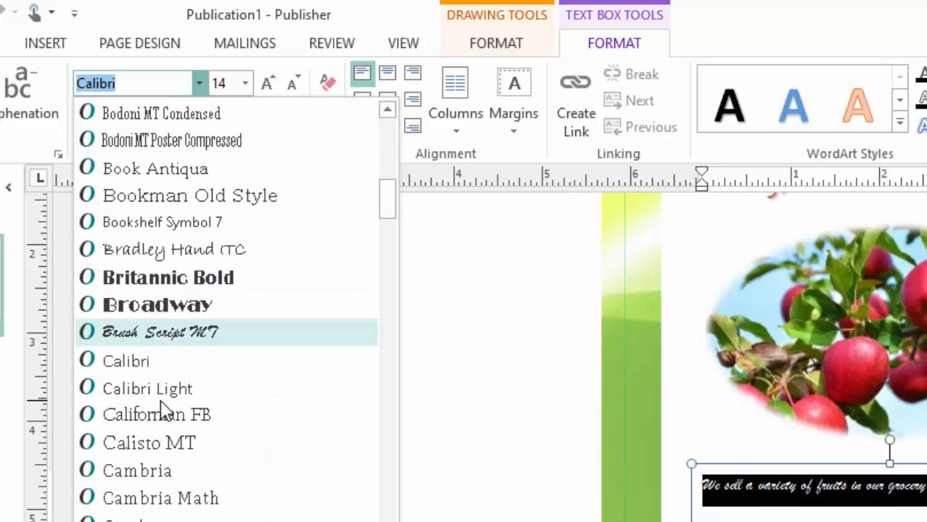
{"action": "scroll", "coordinate": [197, 400], "scroll_direction": "down", "scroll_amount": 2}
{"action": "scroll", "coordinate": [197, 400], "scroll_direction": "up", "scroll_amount": 2}
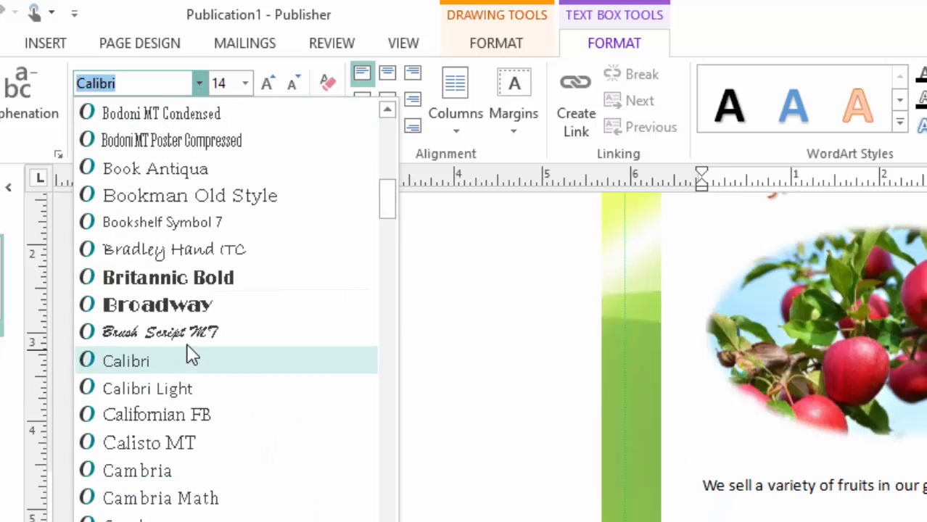
{"action": "scroll", "coordinate": [180, 418], "scroll_direction": "down", "scroll_amount": 2}
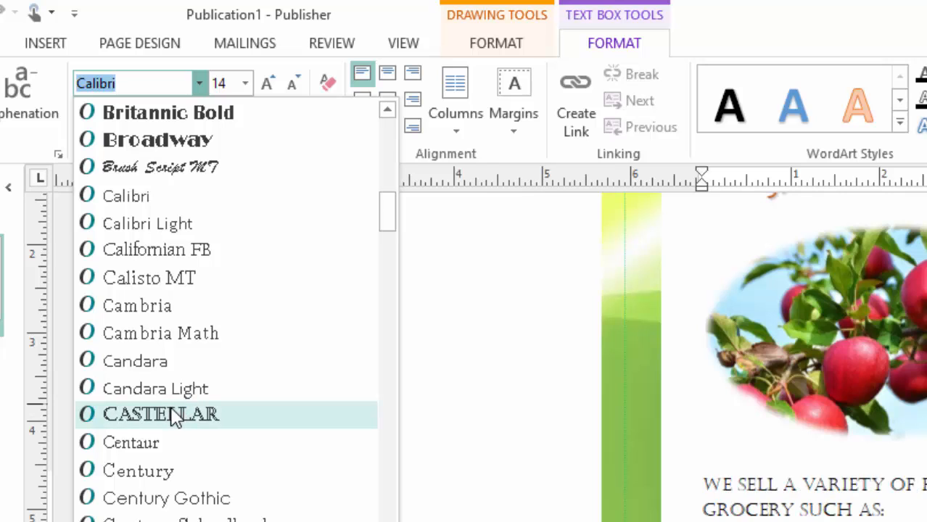
{"action": "scroll", "coordinate": [174, 418], "scroll_direction": "down", "scroll_amount": 1}
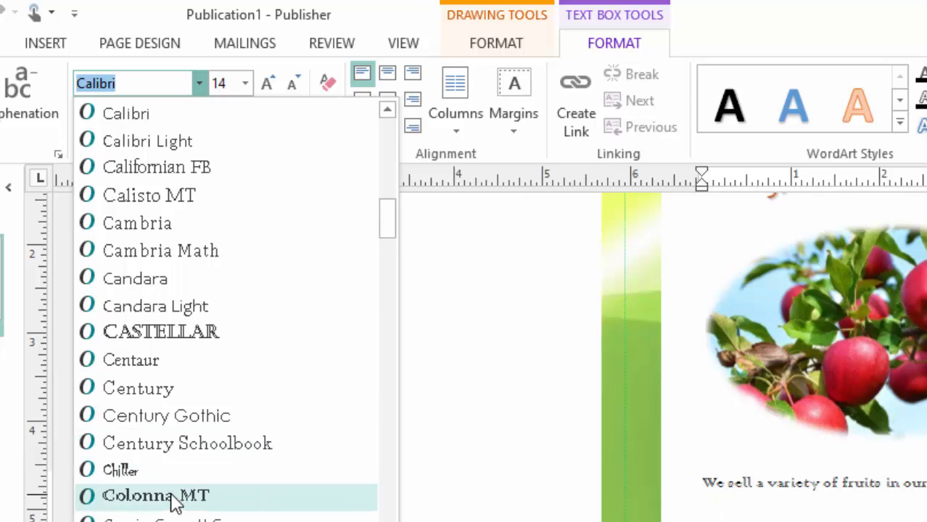
{"action": "scroll", "coordinate": [176, 501], "scroll_direction": "down", "scroll_amount": 1}
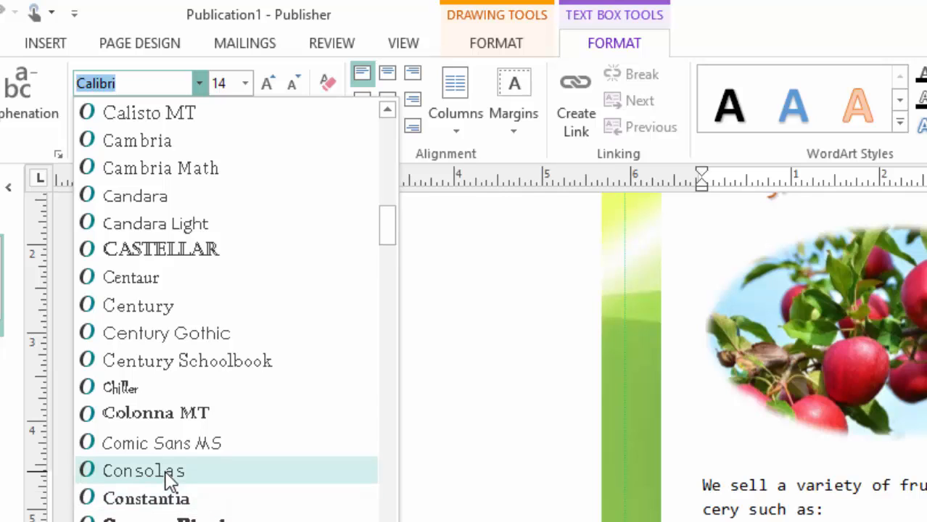
{"action": "scroll", "coordinate": [169, 483], "scroll_direction": "down", "scroll_amount": 2}
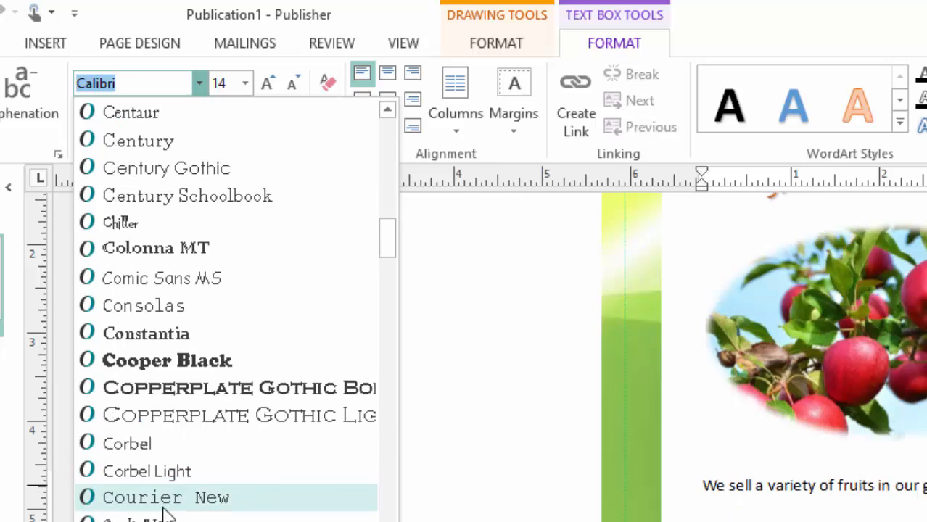
{"action": "scroll", "coordinate": [174, 424], "scroll_direction": "down", "scroll_amount": 2}
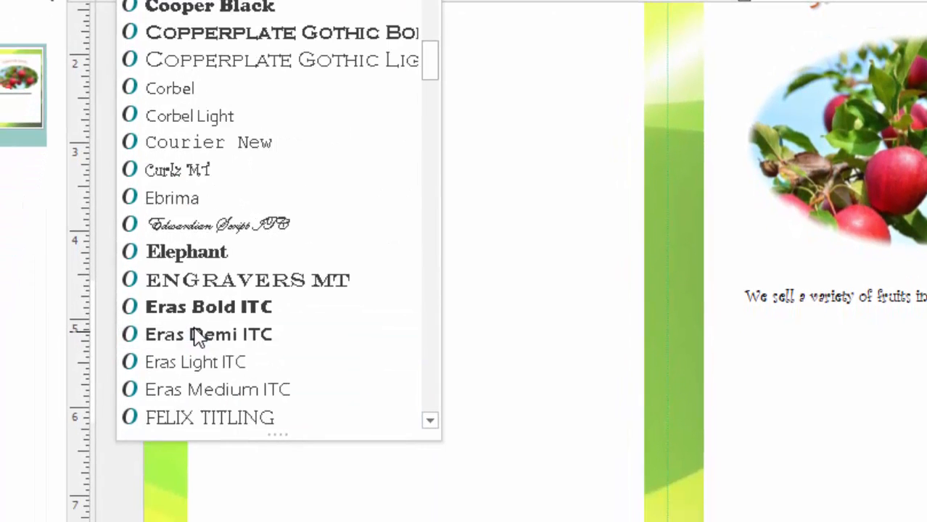
{"action": "left_click", "coordinate": [181, 201]}
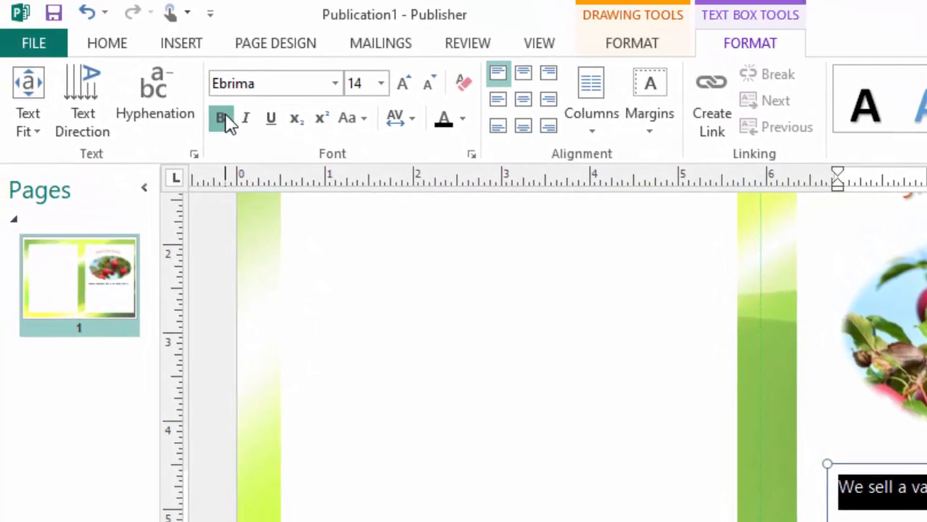
{"action": "left_click", "coordinate": [186, 48]}
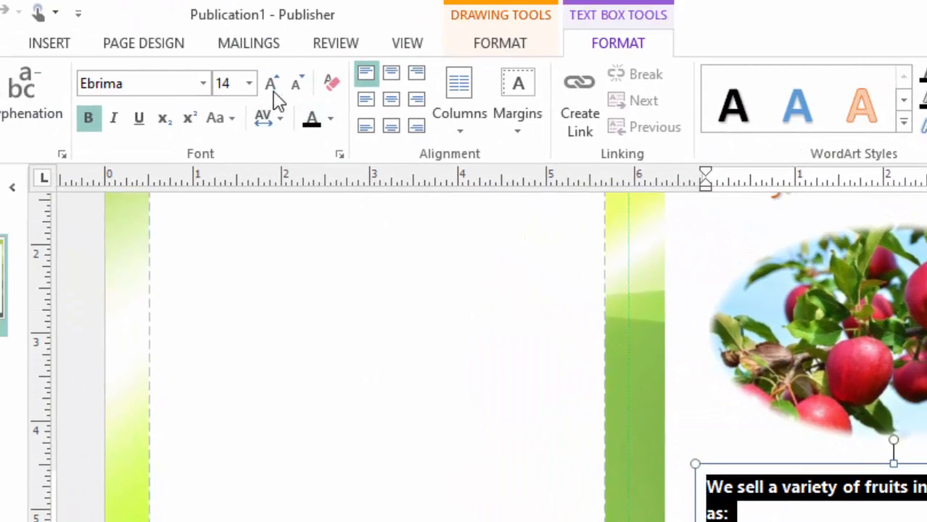
{"action": "left_click", "coordinate": [300, 89]}
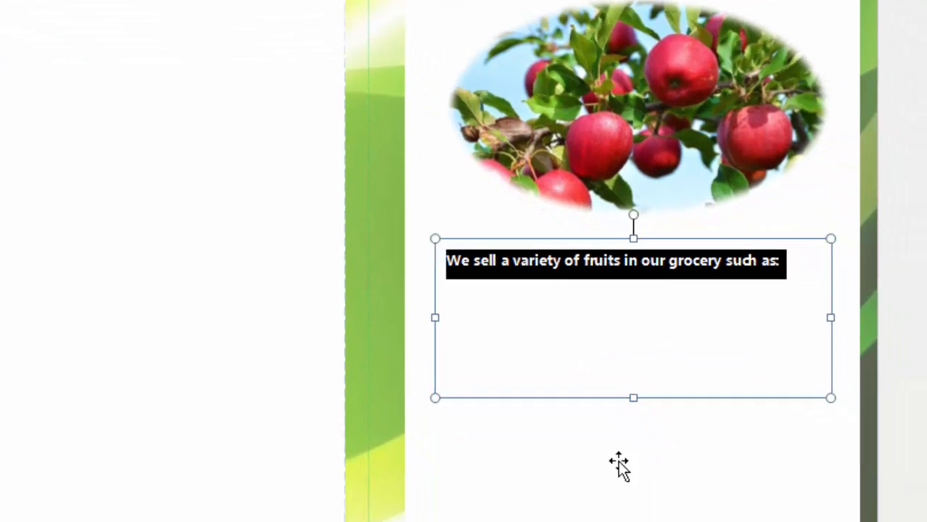
- Widen the description text box, enlarge its text to 14 pt, and trim it to one line
{"action": "key", "text": "Escape"}
{"action": "left_click", "coordinate": [609, 475]}
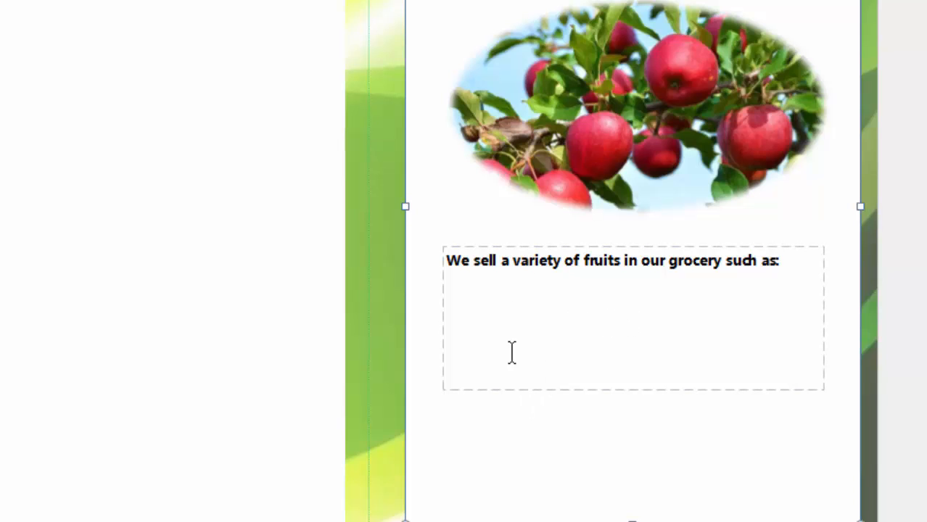
{"action": "left_click", "coordinate": [609, 308]}
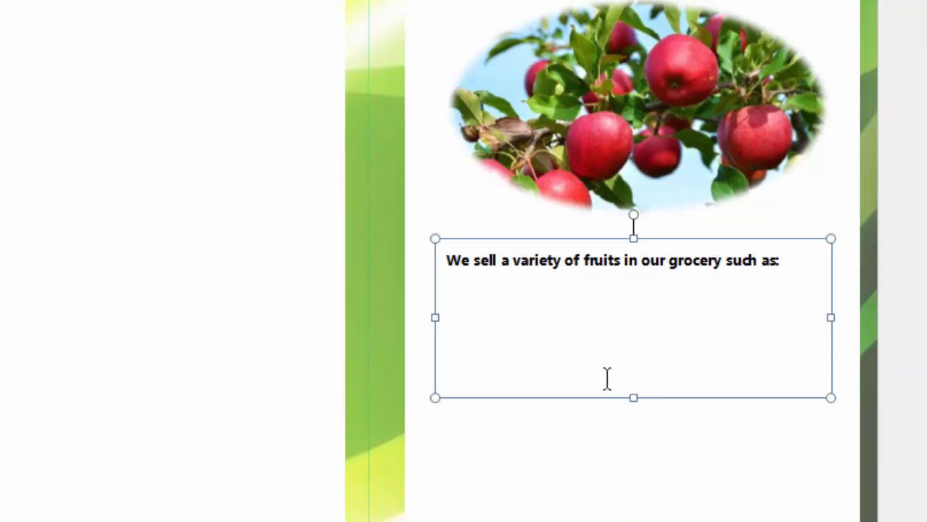
{"action": "left_click_drag", "start_coordinate": [435, 317], "coordinate": [417, 319]}
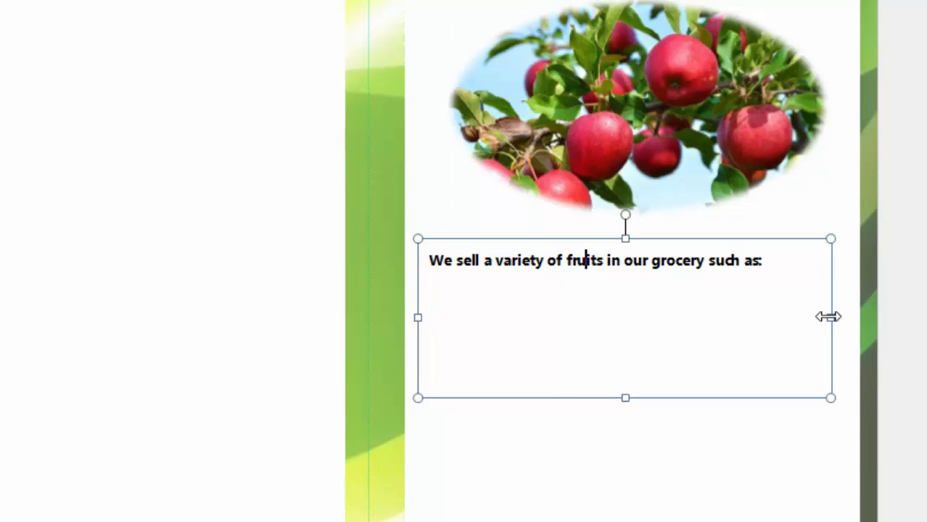
{"action": "left_click_drag", "start_coordinate": [828, 316], "coordinate": [840, 317]}
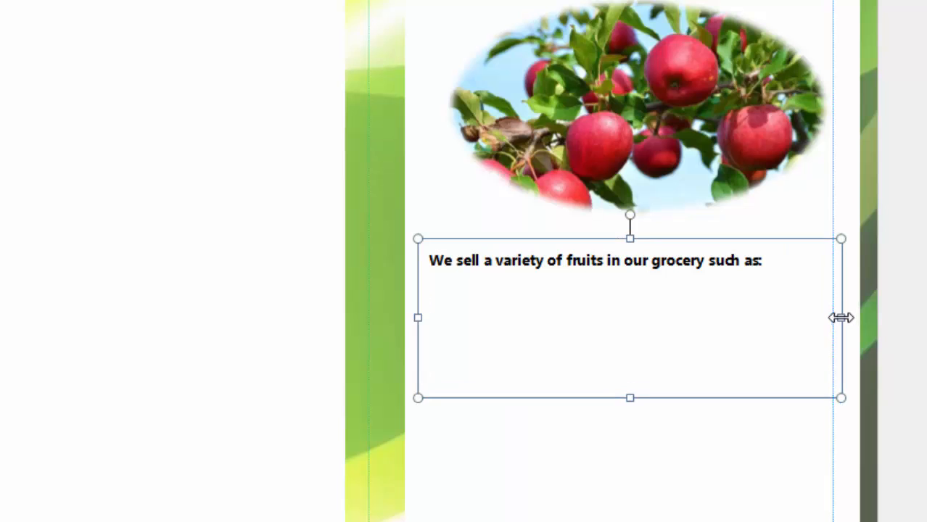
{"action": "left_click_drag", "start_coordinate": [787, 261], "coordinate": [176, 224]}
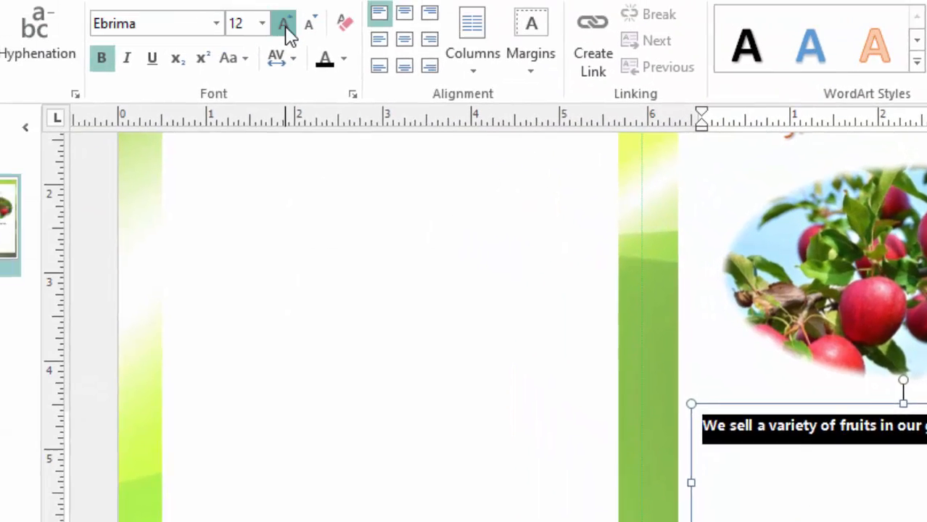
{"action": "left_click", "coordinate": [284, 26]}
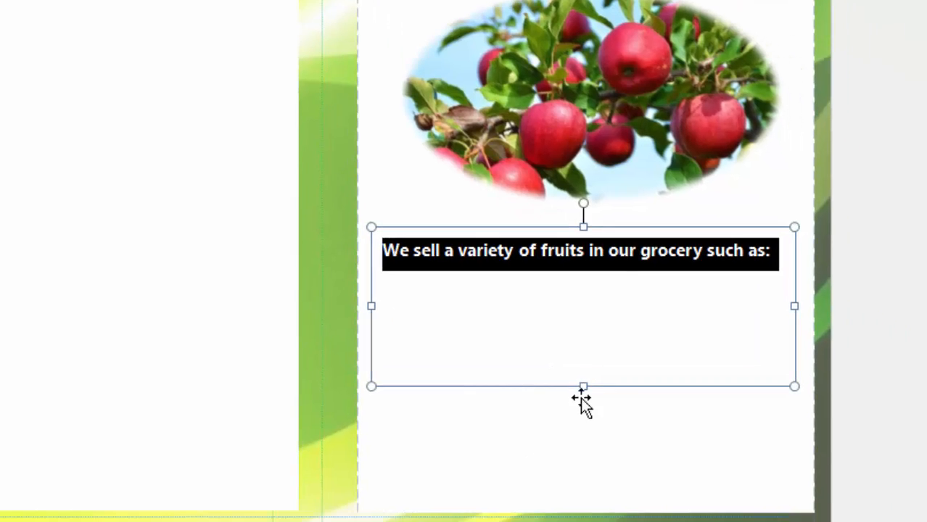
{"action": "left_click_drag", "start_coordinate": [583, 386], "coordinate": [583, 324]}
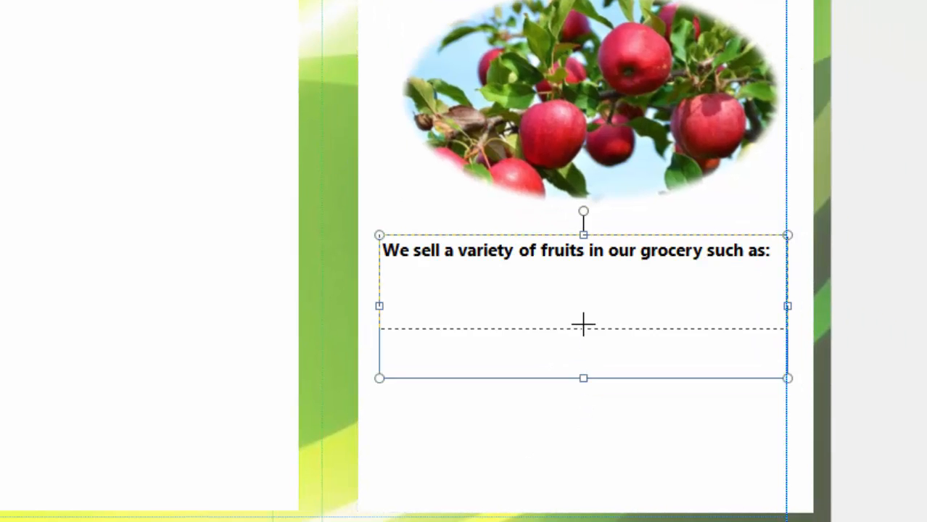
{"action": "left_click_drag", "start_coordinate": [583, 276], "coordinate": [583, 274]}
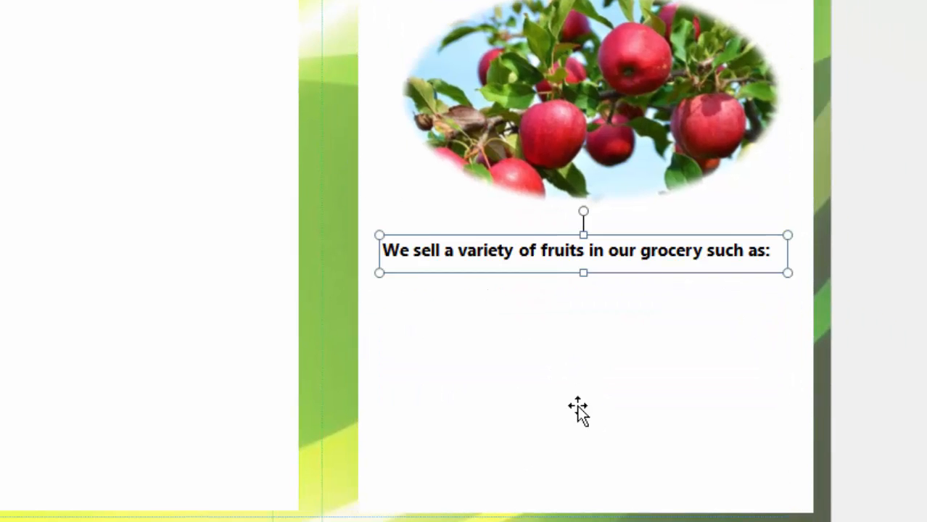
- Nudge the white background panel four steps to the left
{"action": "left_click", "coordinate": [490, 398]}
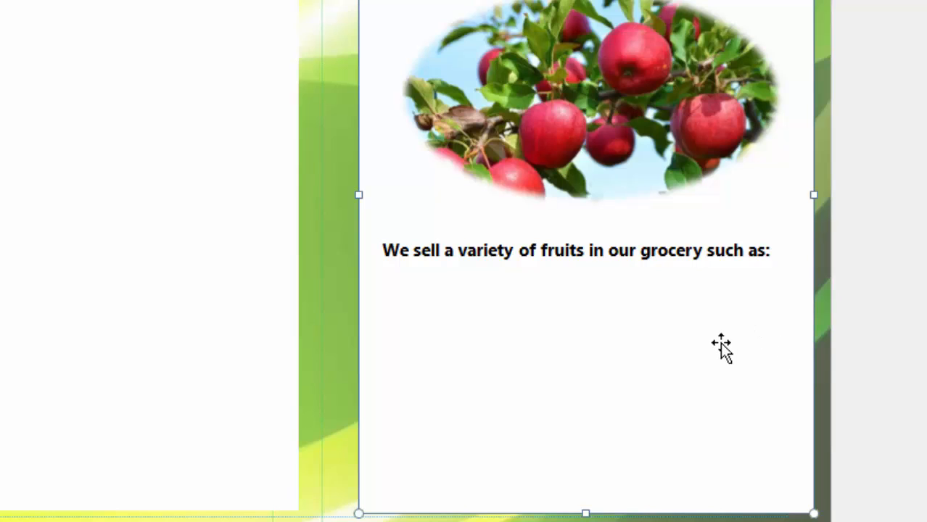
{"action": "key", "text": "ctrl+Left"}
{"action": "key", "text": "ctrl+Left"}
{"action": "key", "text": "ctrl+Left"}
{"action": "key", "text": "ctrl+Left"}
{"action": "key", "text": "ctrl+Left"}
{"action": "key", "text": "ctrl+Left"}
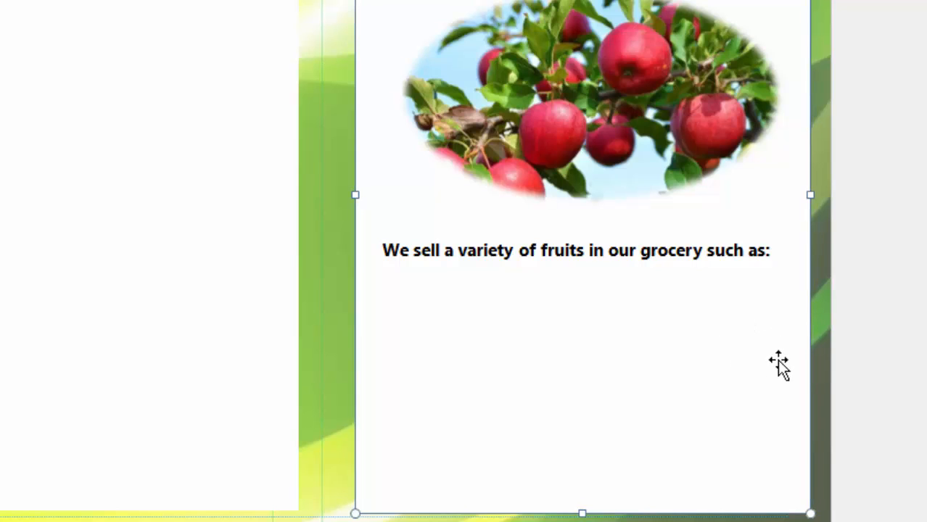
{"action": "key", "text": "ctrl+Left"}
{"action": "key", "text": "ctrl+Left"}
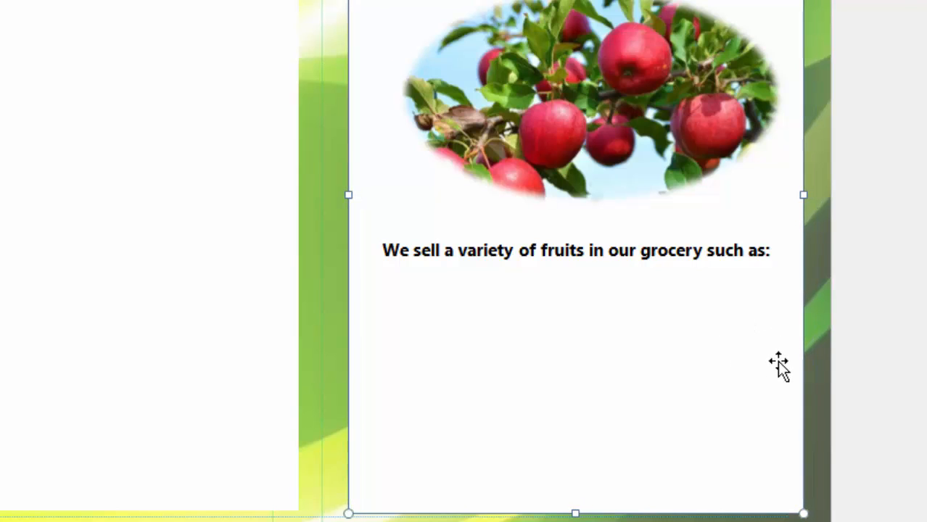
{"action": "key", "text": "ctrl+Left"}
{"action": "key", "text": "ctrl+Left"}
{"action": "key", "text": "ctrl+Left"}
{"action": "key", "text": "ctrl+Left"}
{"action": "key", "text": "ctrl+Left"}
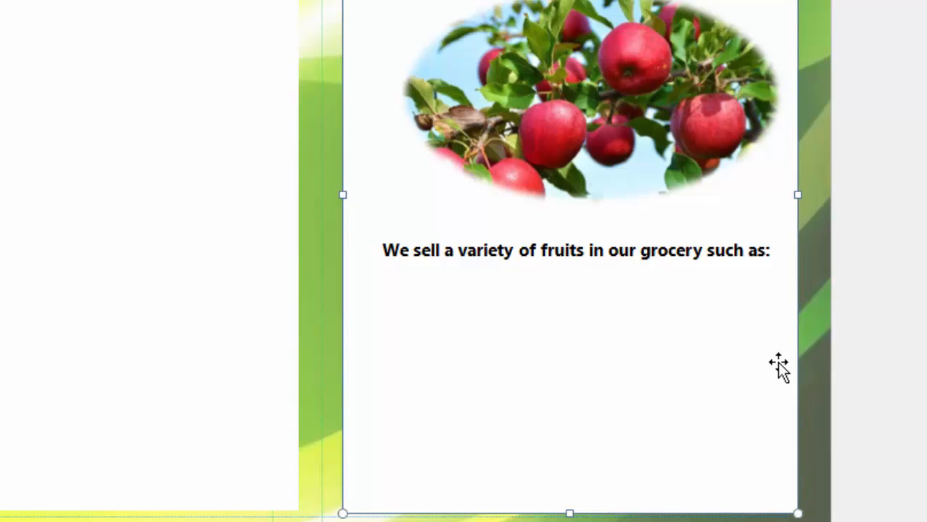
{"action": "key", "text": "ctrl+Left"}
{"action": "key", "text": "ctrl+Left"}
{"action": "key", "text": "ctrl+Left"}
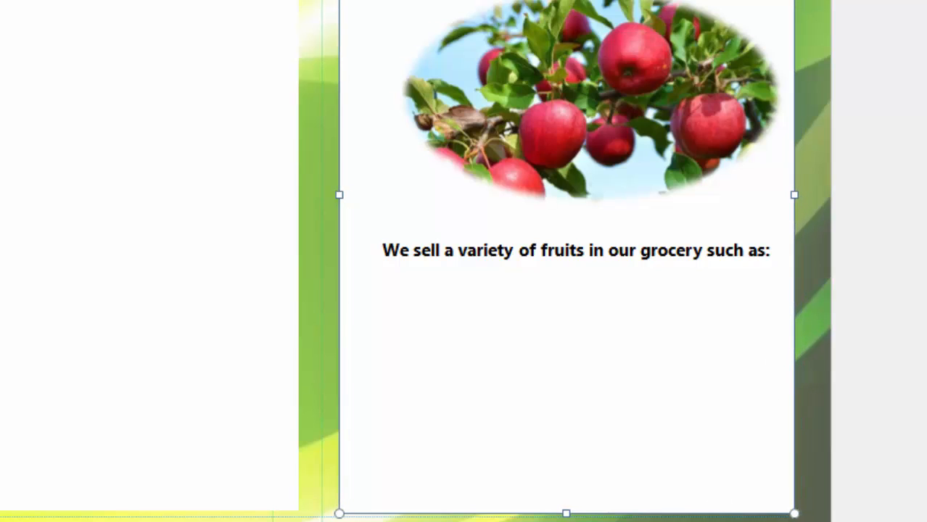
- Nudge the description text box slightly left
{"action": "left_click", "coordinate": [588, 250]}
{"action": "left_click", "coordinate": [629, 226]}
{"action": "left_click", "coordinate": [620, 242]}
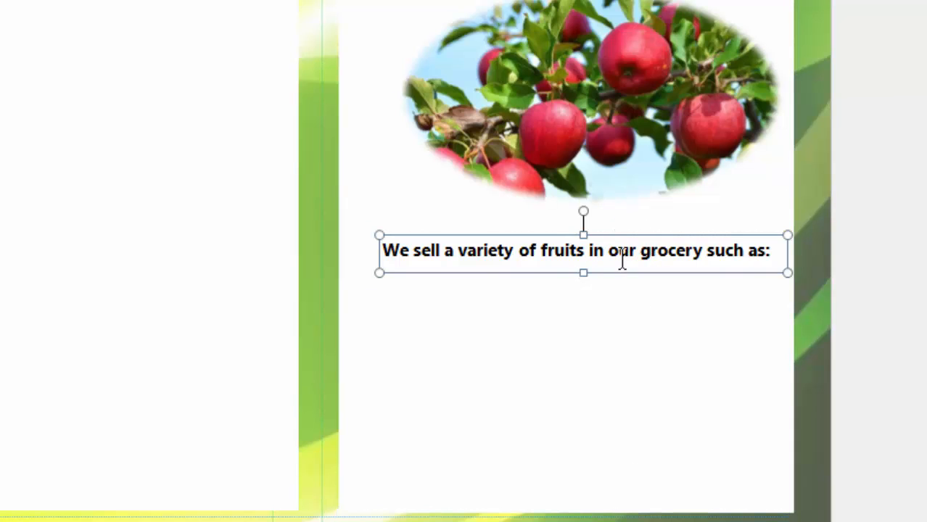
{"action": "key", "text": "ctrl+Left"}
{"action": "key", "text": "ctrl+Left"}
{"action": "key", "text": "ctrl+Left"}
{"action": "key", "text": "ctrl+Left"}
{"action": "key", "text": "ctrl+Left"}
{"action": "key", "text": "ctrl+Left"}
{"action": "key", "text": "ctrl+Left"}
{"action": "key", "text": "ctrl+Left"}
{"action": "key", "text": "ctrl+Left"}
{"action": "key", "text": "ctrl+Left"}
{"action": "key", "text": "ctrl+Left"}
{"action": "key", "text": "ctrl+Left"}
{"action": "key", "text": "ctrl+Left"}
{"action": "key", "text": "ctrl+Left"}
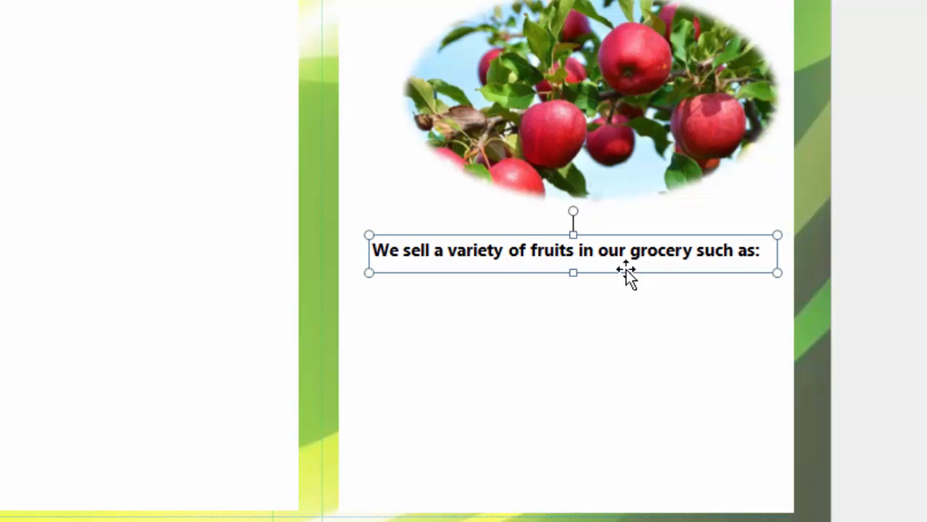
- Nudge the oval apple picture slightly left to align it beneath the title
{"action": "left_click", "coordinate": [562, 61]}
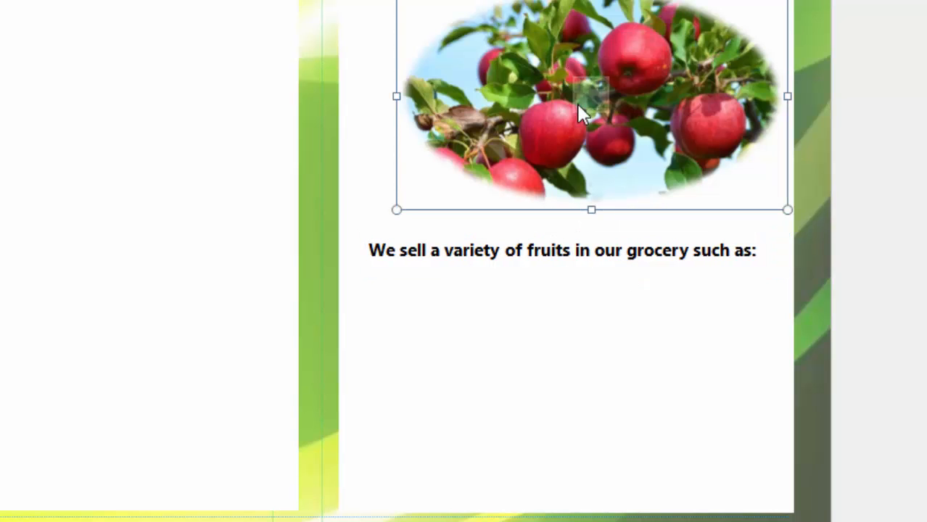
{"action": "key", "text": "ctrl+Left"}
{"action": "key", "text": "ctrl+Left"}
{"action": "key", "text": "ctrl+Left"}
{"action": "key", "text": "ctrl+Left"}
{"action": "key", "text": "ctrl+Left"}
{"action": "key", "text": "ctrl+Left"}
{"action": "key", "text": "ctrl+Left"}
{"action": "key", "text": "ctrl+Left"}
{"action": "key", "text": "ctrl+Left"}
{"action": "key", "text": "ctrl+Left"}
{"action": "key", "text": "ctrl+Left"}
{"action": "key", "text": "ctrl+Left"}
{"action": "key", "text": "ctrl+Left"}
{"action": "key", "text": "ctrl+Left"}
{"action": "key", "text": "ctrl+Left"}
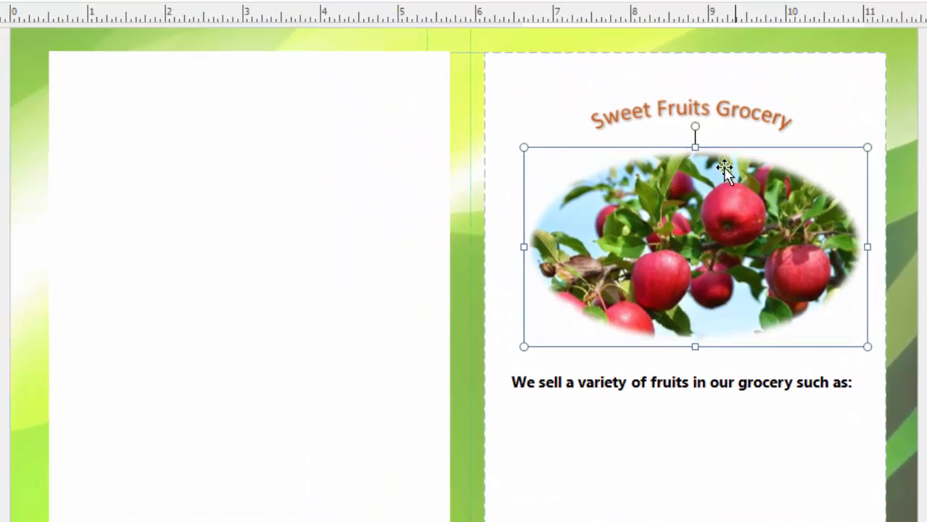
{"action": "left_click", "coordinate": [642, 83]}
{"action": "left_click", "coordinate": [902, 246]}
{"action": "scroll", "coordinate": [917, 383], "scroll_direction": "down", "scroll_amount": 2}
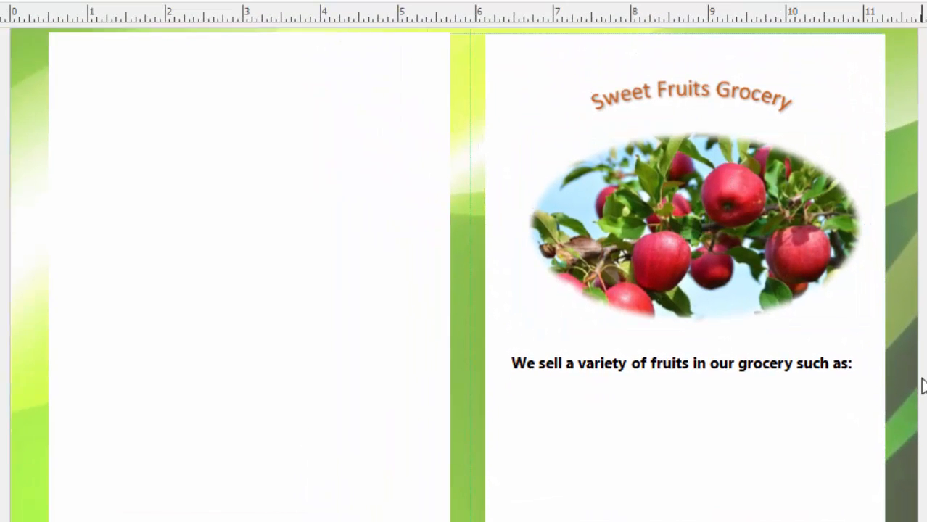
{"action": "scroll", "coordinate": [667, 366], "scroll_direction": "up", "scroll_amount": 1}
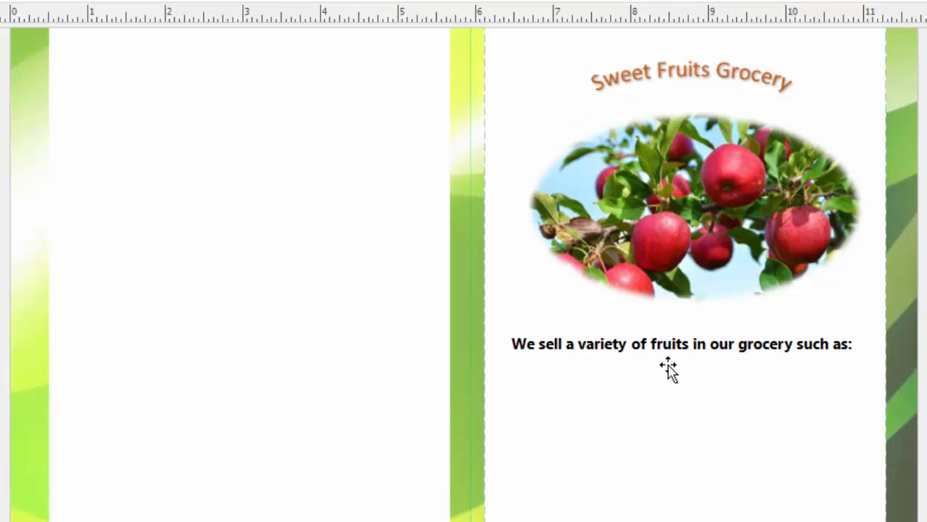
{"action": "scroll", "coordinate": [666, 366], "scroll_direction": "down", "scroll_amount": 1}
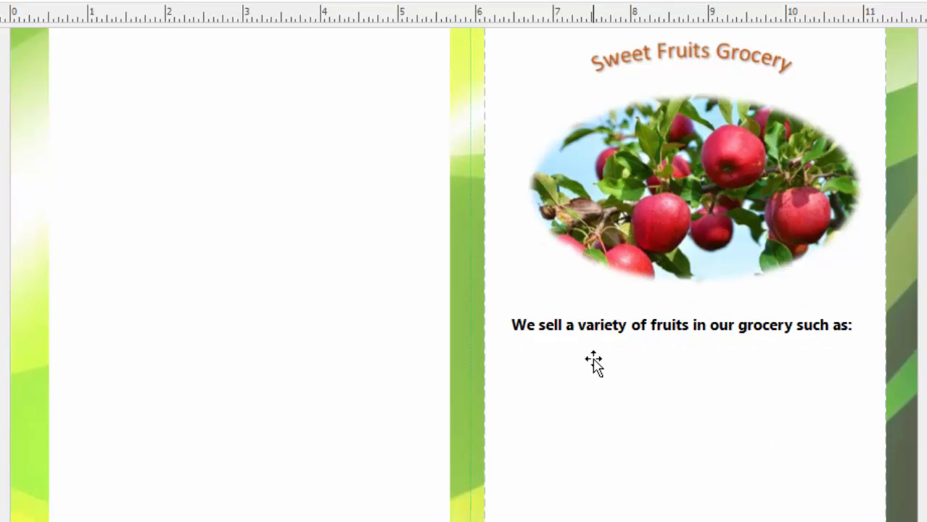
{"action": "scroll", "coordinate": [594, 363], "scroll_direction": "up", "scroll_amount": 1}
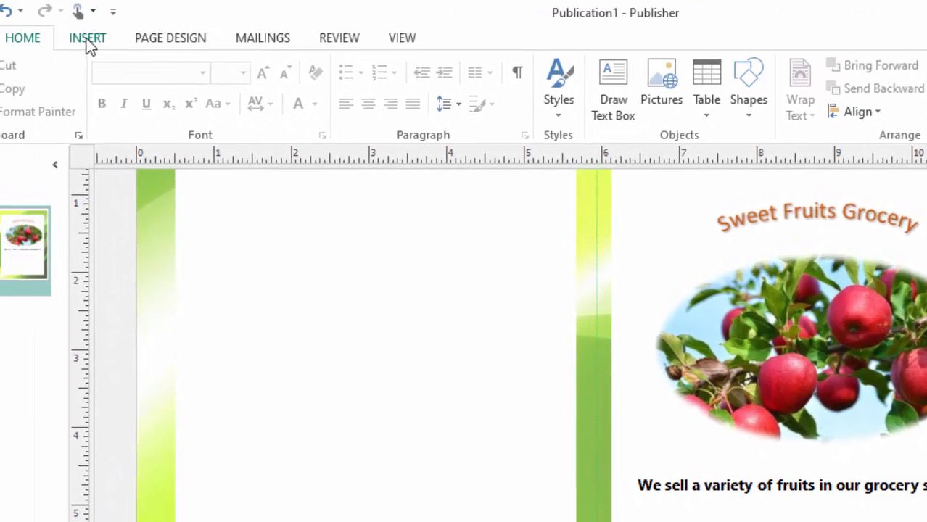
- Draw a small Oval-shape circle just below the left end of the description sentence
{"action": "left_click", "coordinate": [88, 40]}
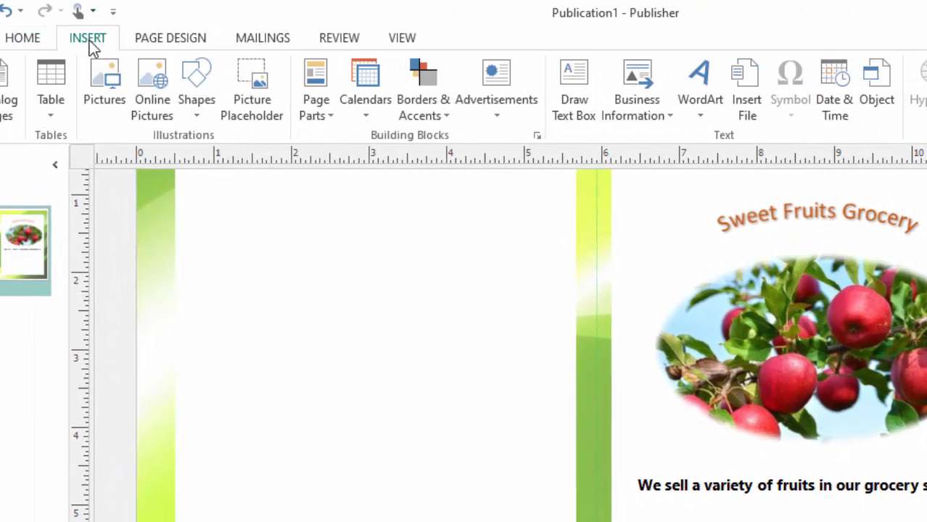
{"action": "left_click", "coordinate": [196, 113]}
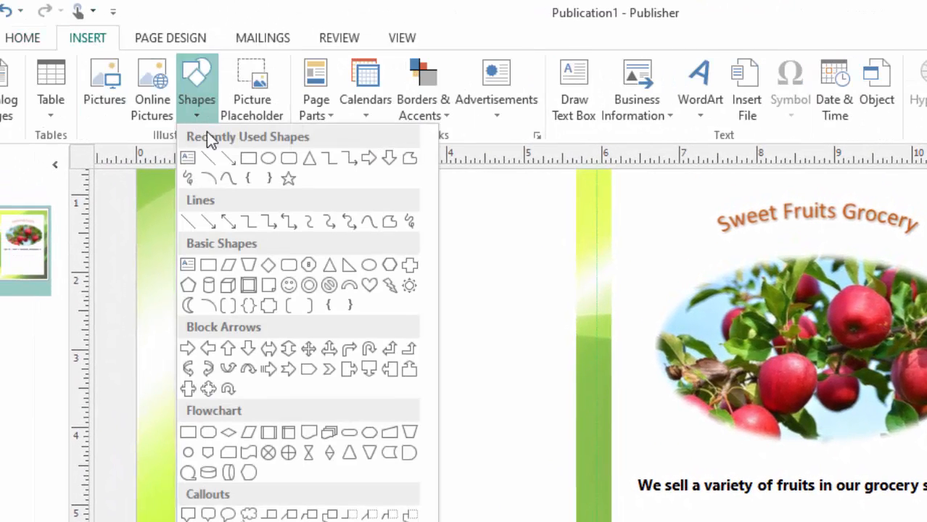
{"action": "left_click", "coordinate": [269, 160]}
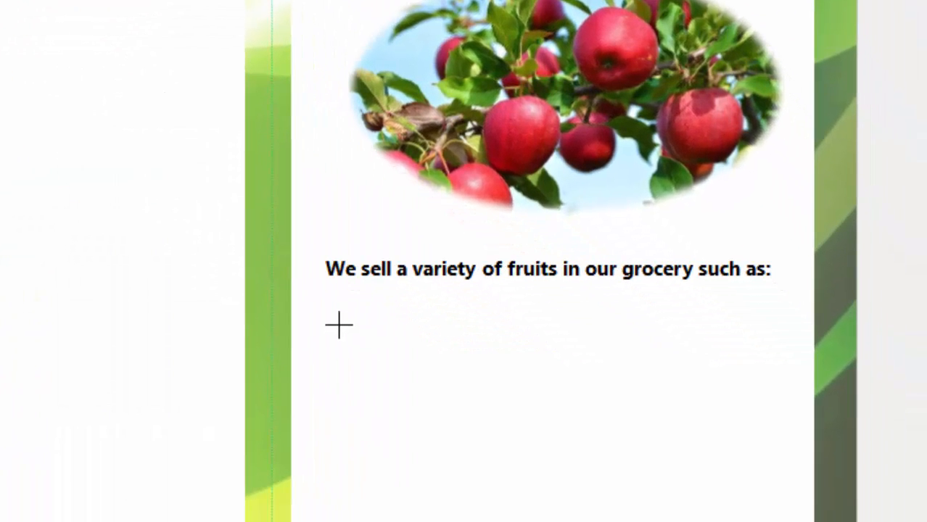
{"action": "left_click_drag", "start_coordinate": [339, 325], "coordinate": [364, 347]}
{"action": "left_click_drag", "start_coordinate": [353, 335], "coordinate": [354, 335]}
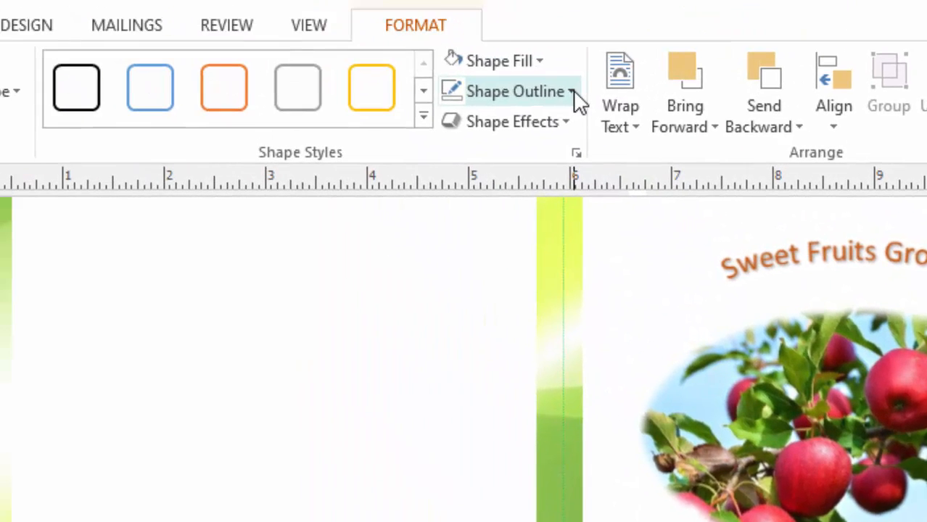
- Give the small bullet circle below the description no outline and a solid green fill
{"action": "left_click", "coordinate": [575, 100]}
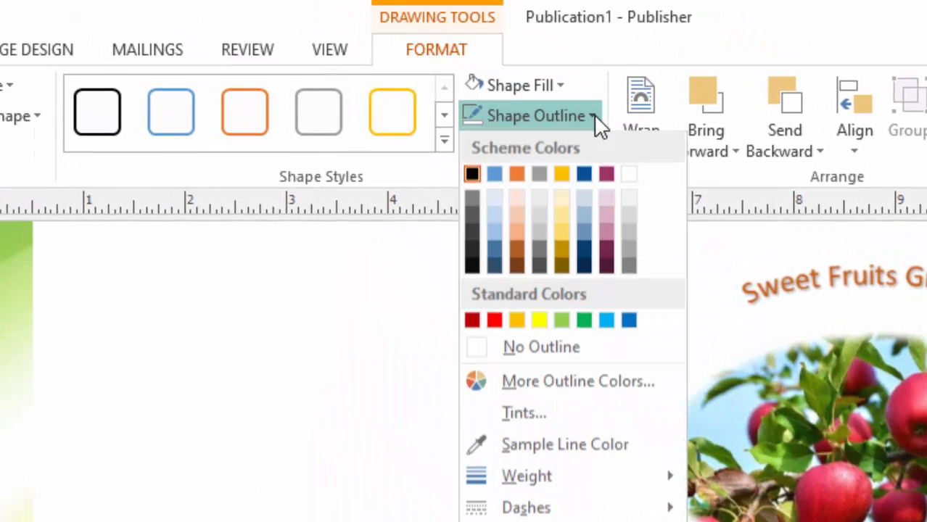
{"action": "left_click", "coordinate": [549, 347]}
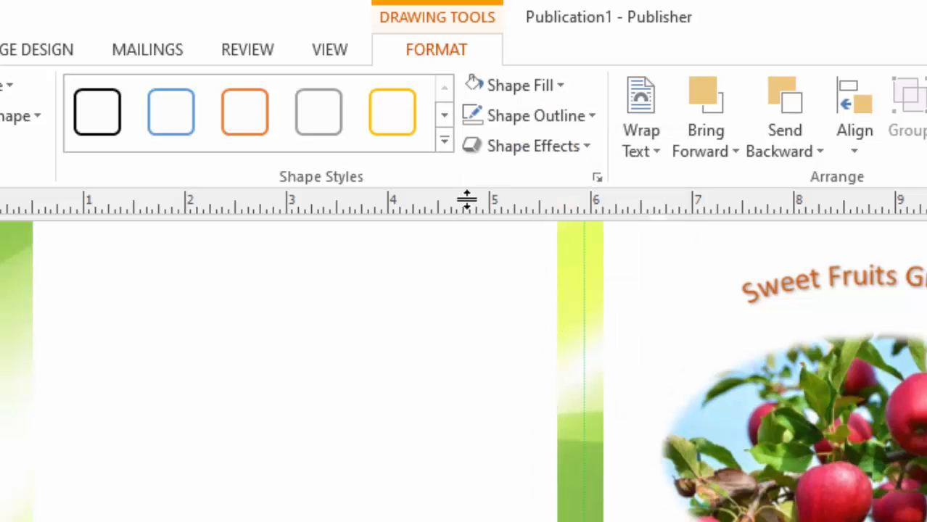
{"action": "left_click", "coordinate": [562, 86]}
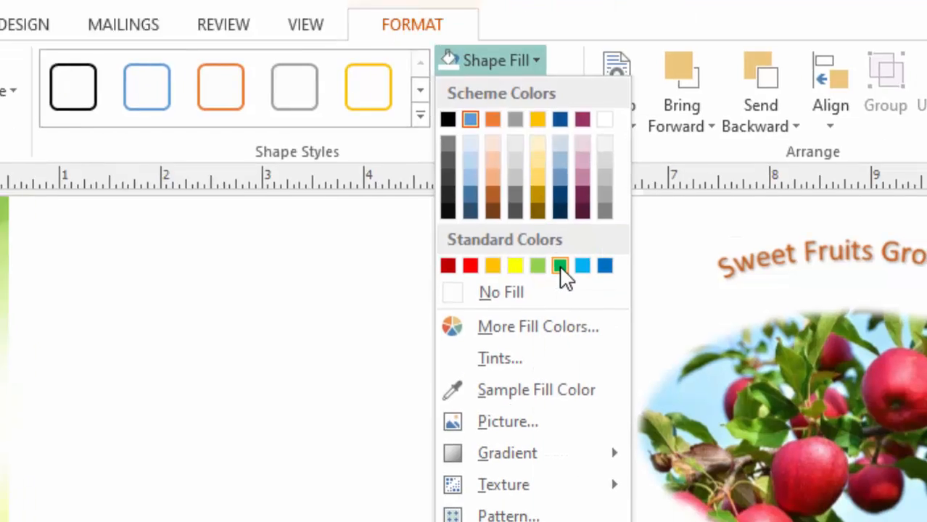
{"action": "left_click", "coordinate": [585, 291]}
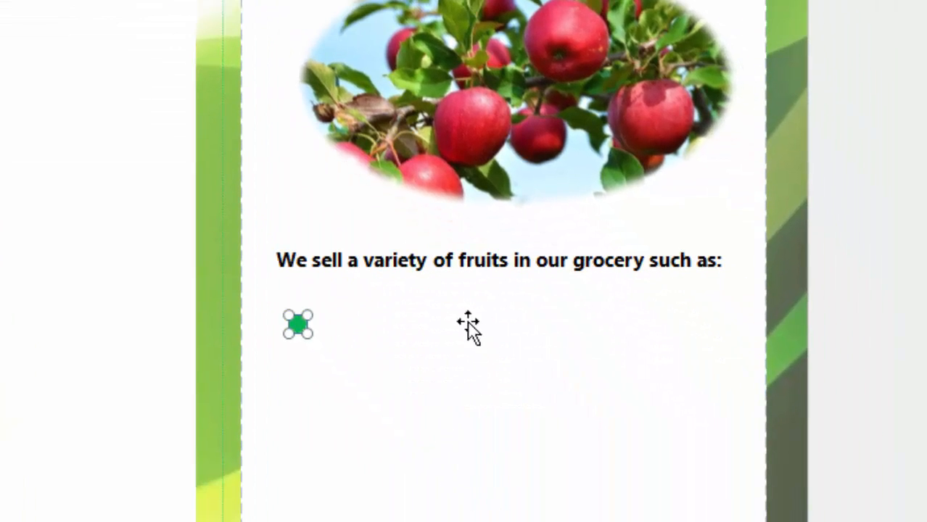
{"action": "left_click", "coordinate": [400, 251]}
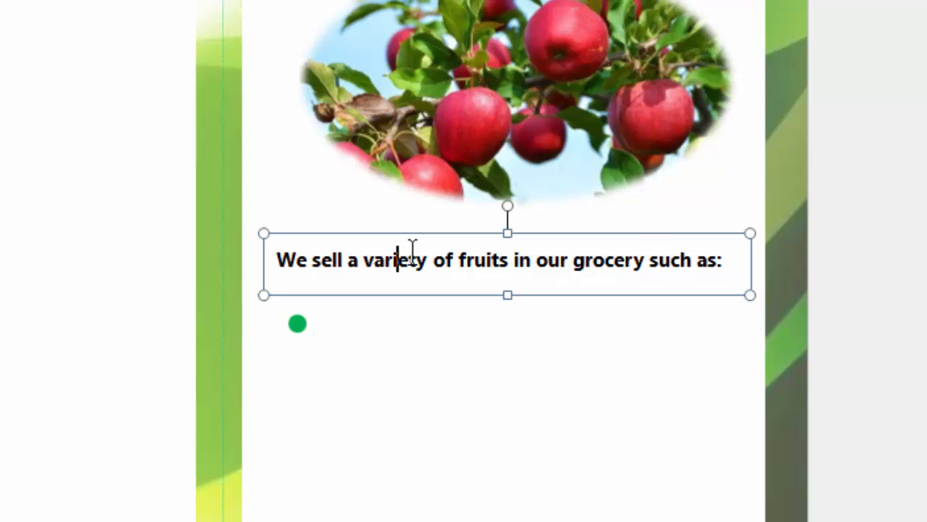
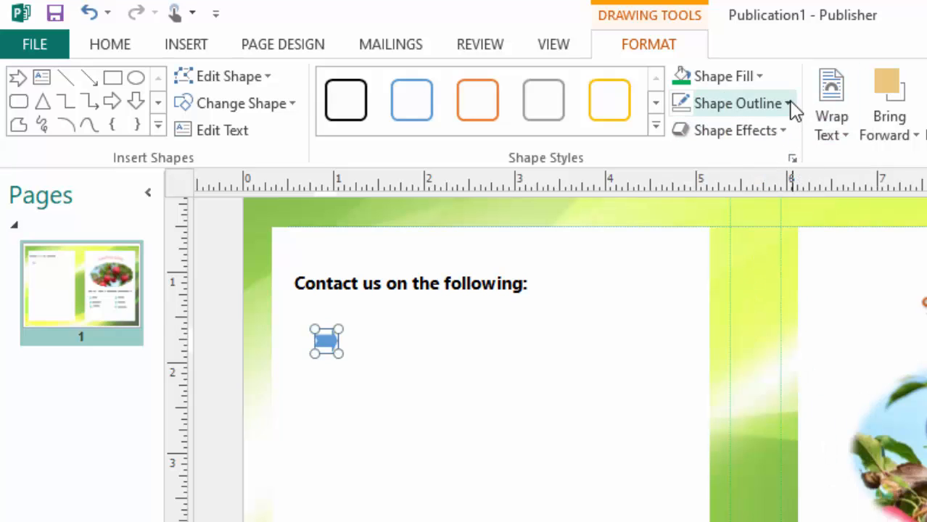
- Give the arrow shape beneath 'Contact us on the following:' a Light Green fill
{"action": "left_click", "coordinate": [712, 82]}
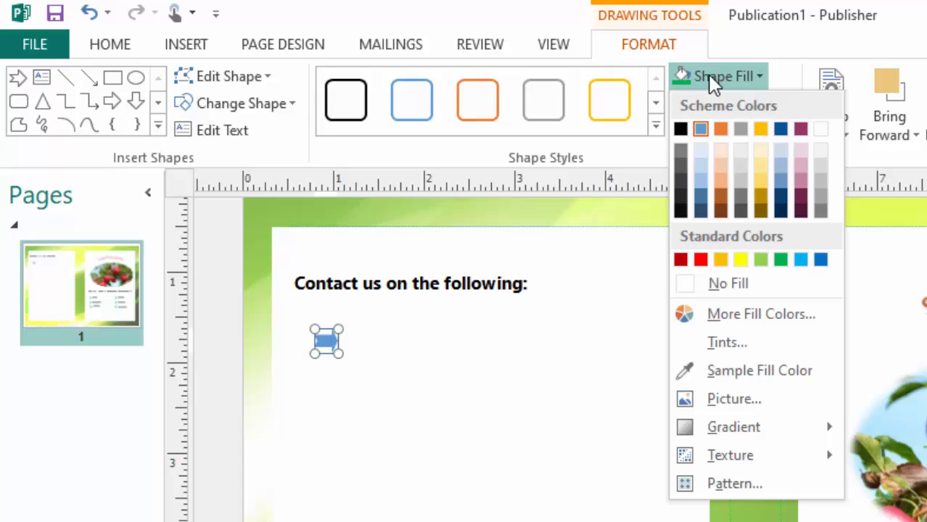
{"action": "left_click", "coordinate": [760, 263]}
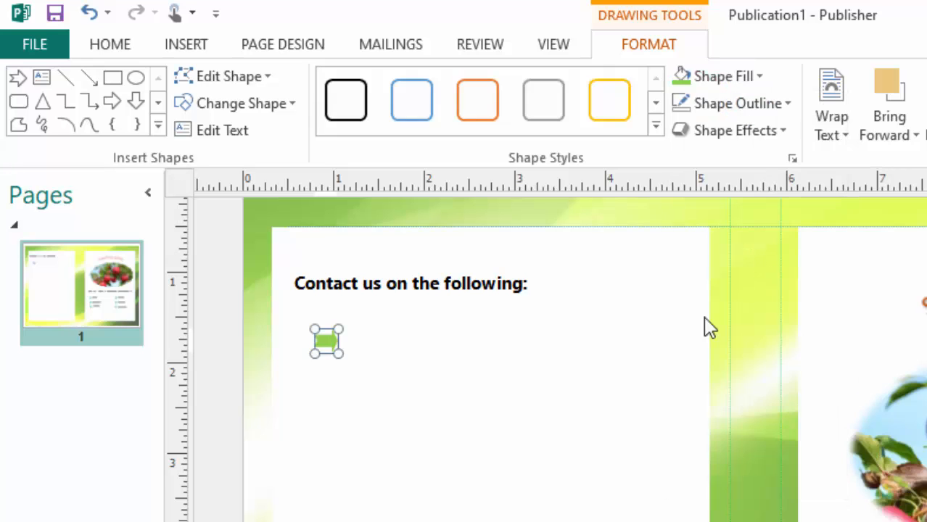
{"action": "left_click", "coordinate": [373, 283]}
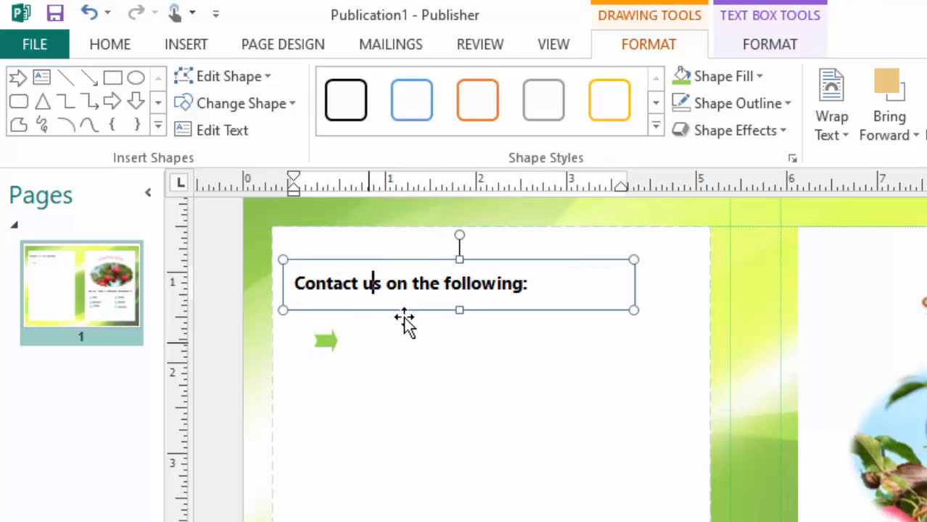
- Paste a copy of the heading text box and place it, narrowed, beside the green arrow
{"action": "left_click", "coordinate": [532, 261]}
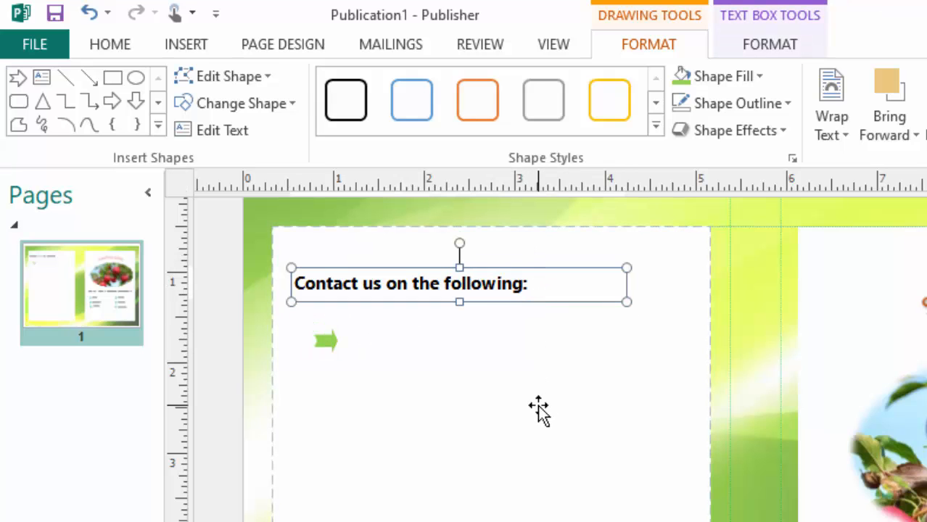
{"action": "key", "text": "ctrl+v"}
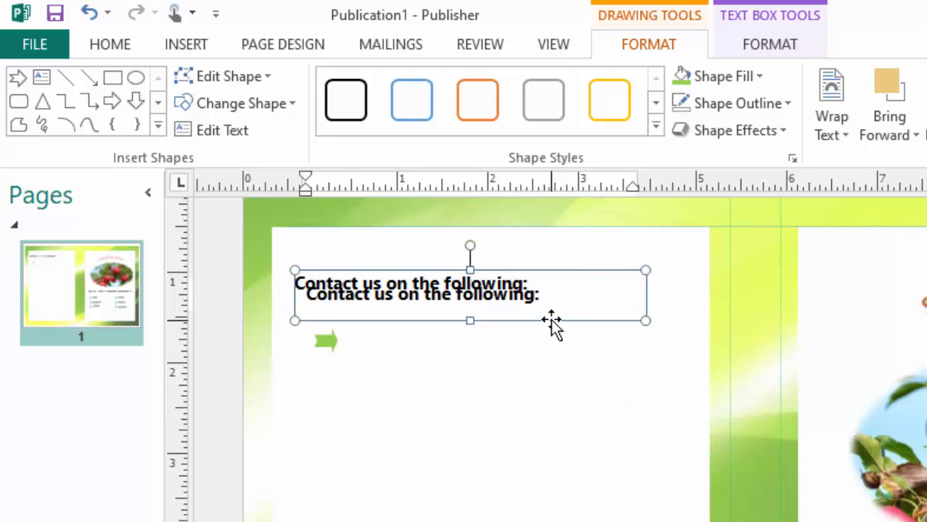
{"action": "left_click_drag", "start_coordinate": [554, 328], "coordinate": [609, 365]}
{"action": "left_click_drag", "start_coordinate": [698, 368], "coordinate": [598, 373]}
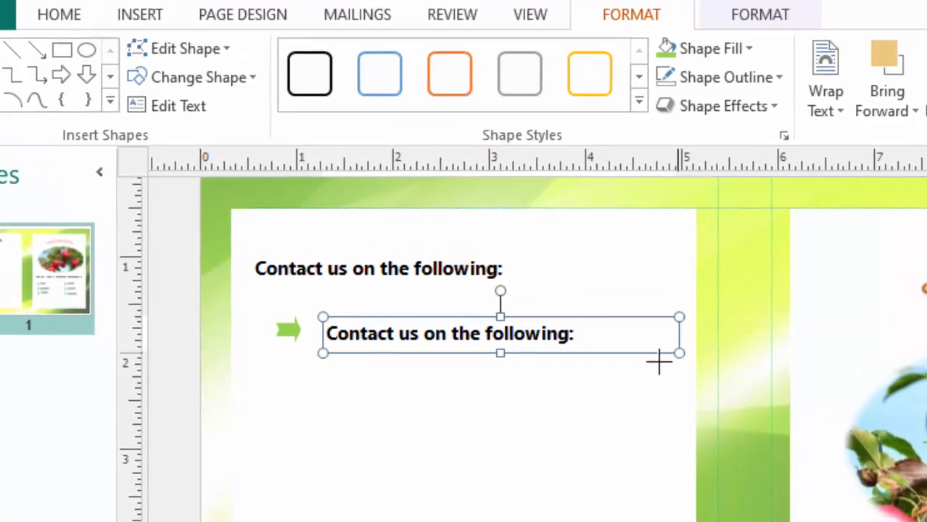
{"action": "left_click_drag", "start_coordinate": [532, 343], "coordinate": [532, 342]}
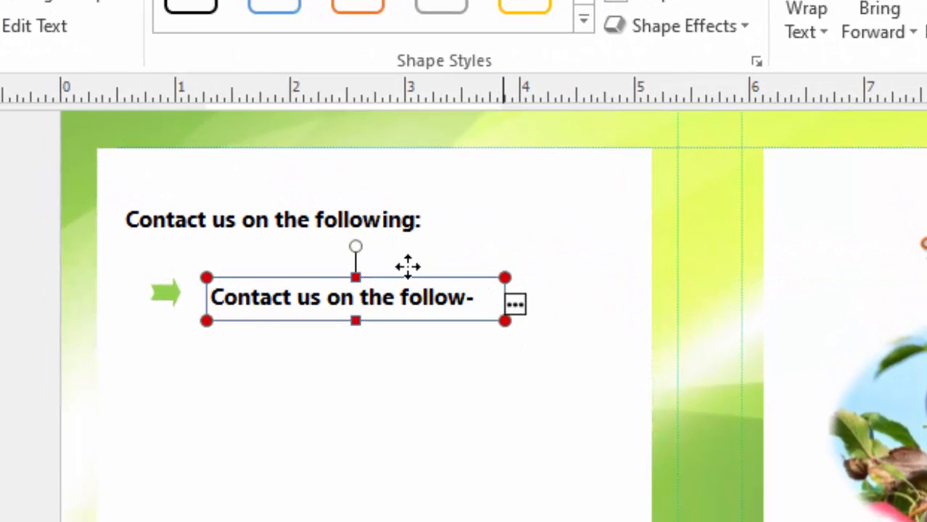
- Replace the copied text with a non-bold 'Email:' line followed by the company e-mail address
{"action": "double_click", "coordinate": [409, 265]}
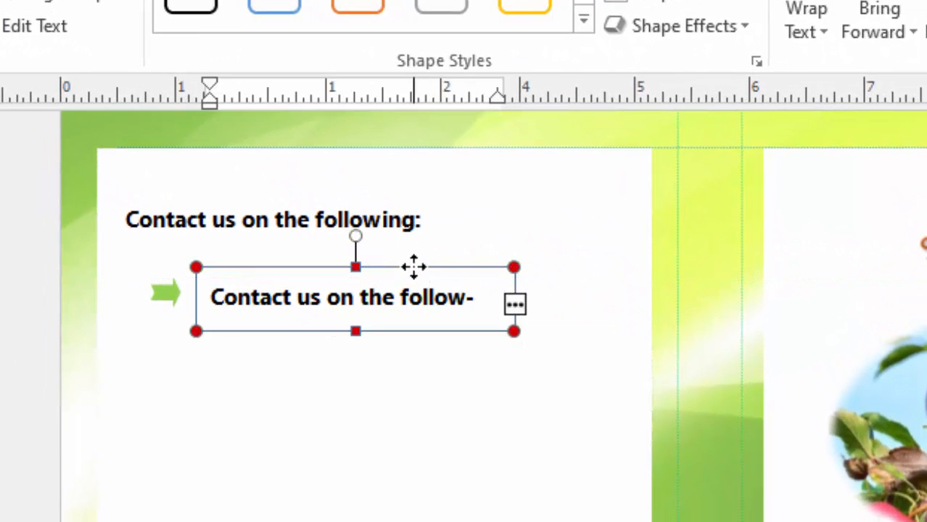
{"action": "left_click", "coordinate": [478, 299]}
{"action": "left_click_drag", "start_coordinate": [478, 299], "coordinate": [92, 265]}
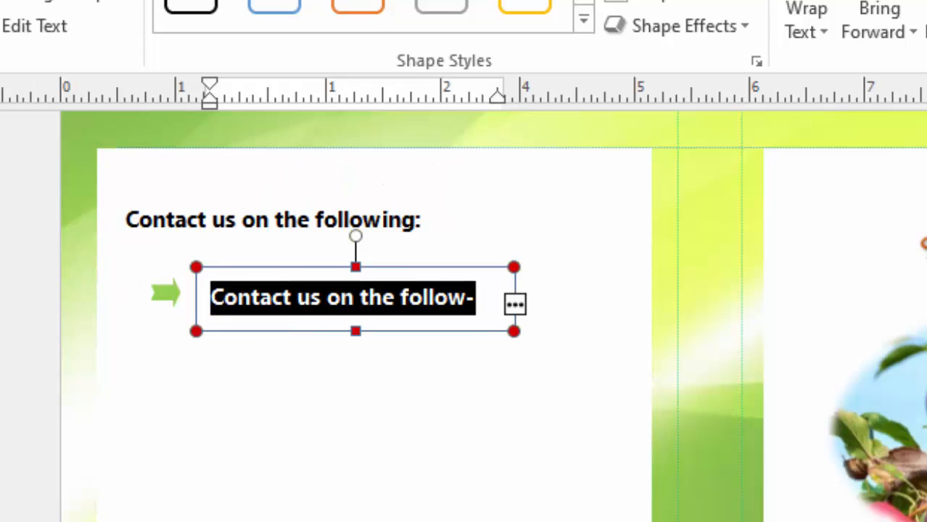
{"action": "left_click", "coordinate": [10, 16]}
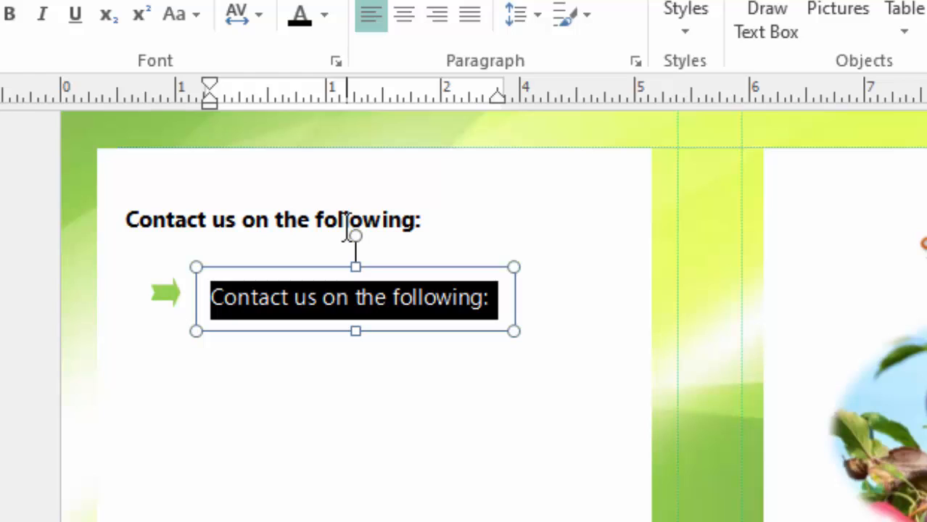
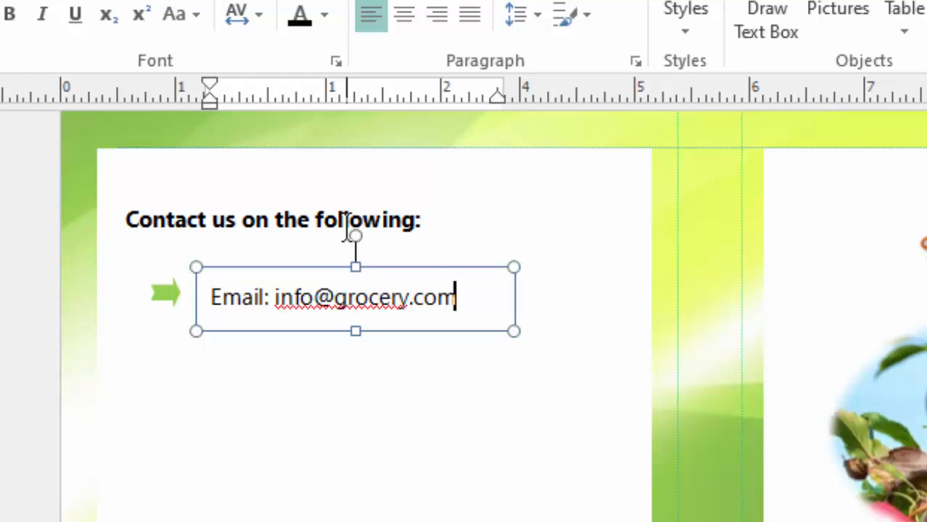
{"action": "left_click", "coordinate": [383, 459]}
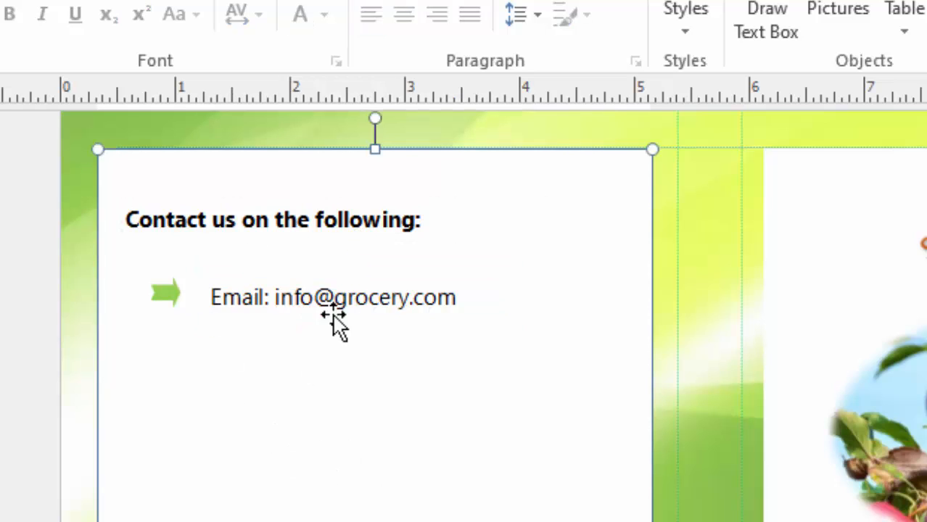
- Nudge the email text box up two steps
{"action": "left_click", "coordinate": [368, 280]}
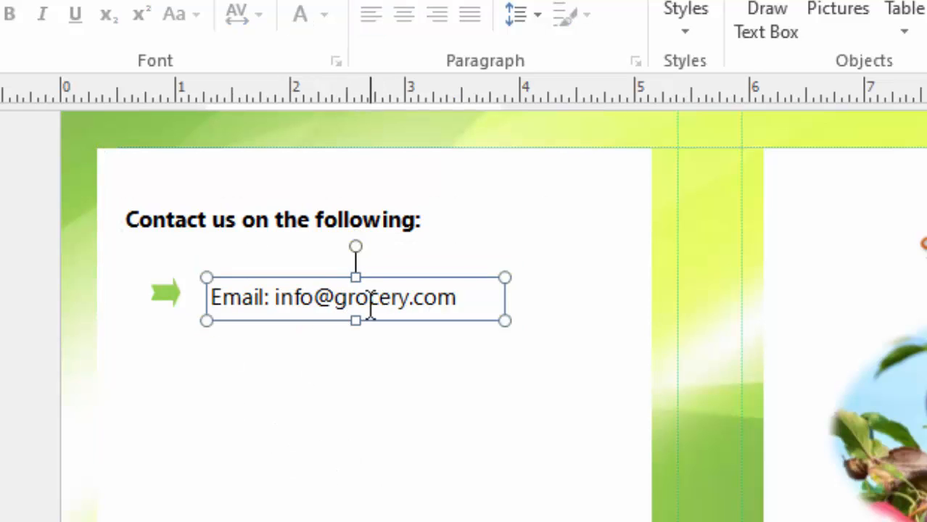
{"action": "key", "text": "Up"}
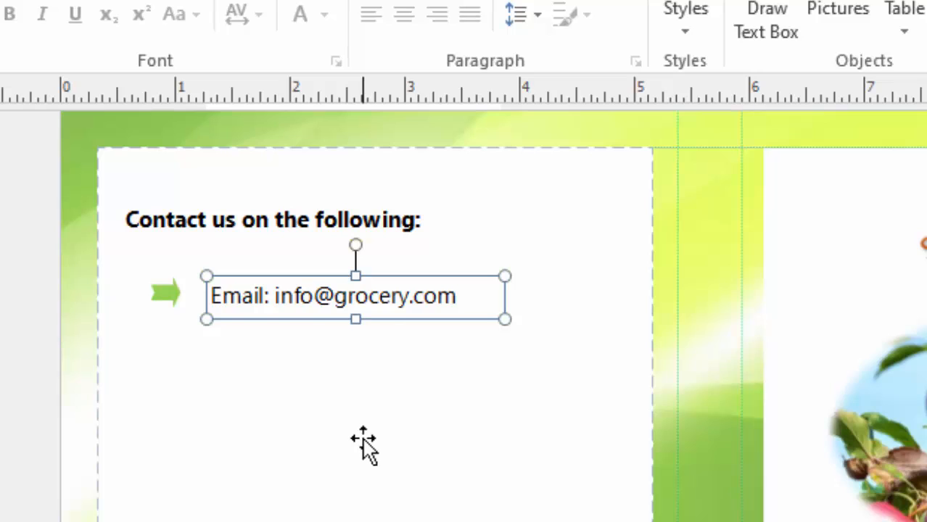
{"action": "key", "text": "Up"}
{"action": "left_click", "coordinate": [403, 462]}
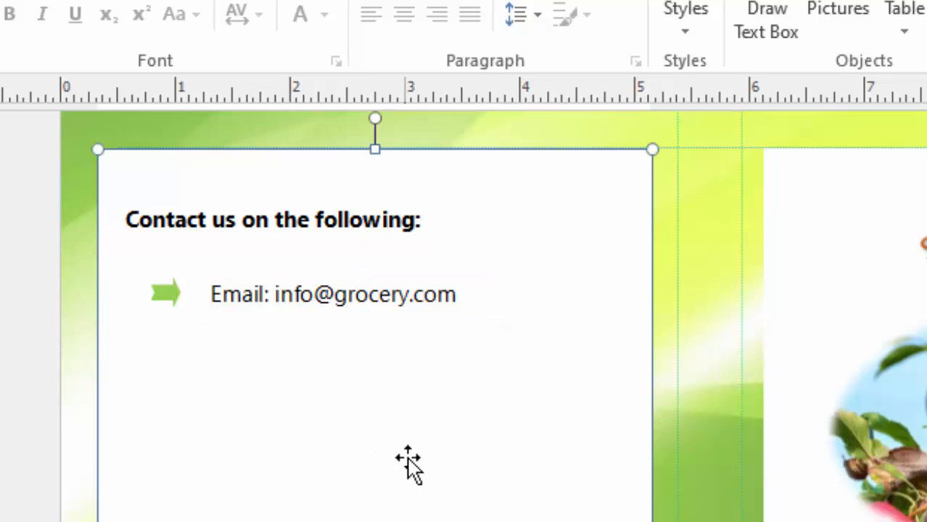
- Duplicate the green arrow and email line together and move the copy below
{"action": "left_click", "coordinate": [173, 300]}
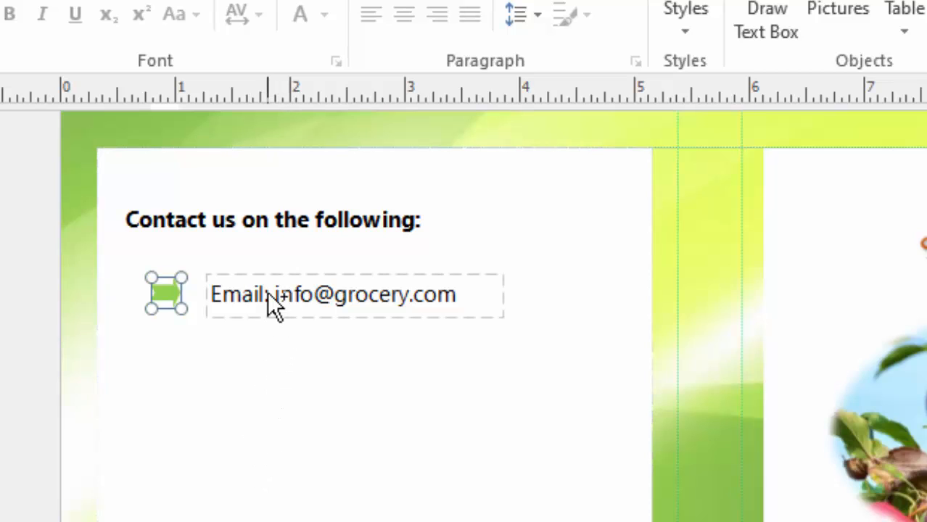
{"action": "left_click", "coordinate": [289, 276], "text": "shift"}
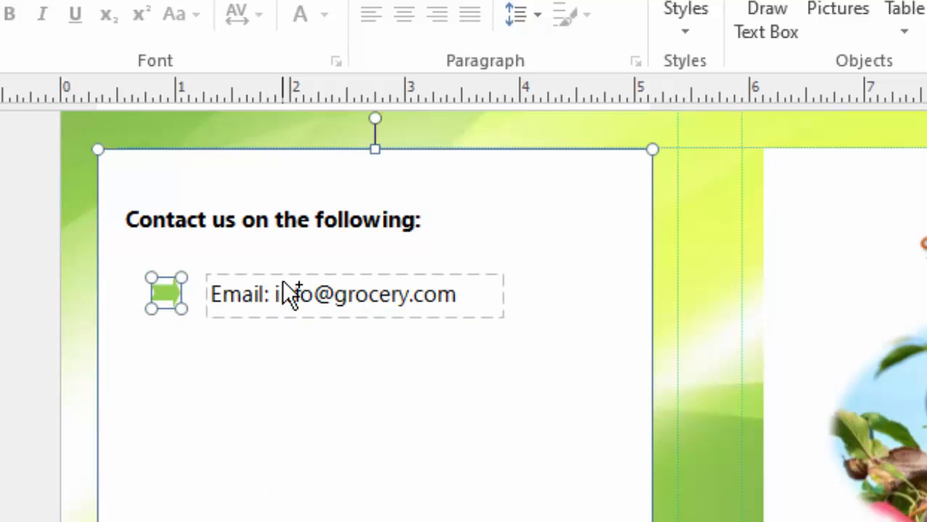
{"action": "left_click", "coordinate": [286, 281], "text": "shift"}
{"action": "left_click", "coordinate": [515, 148], "text": "shift"}
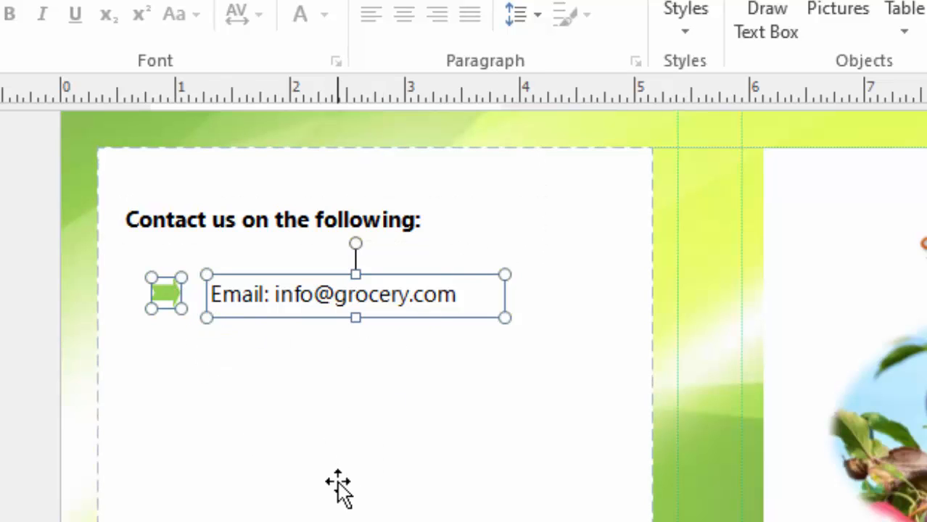
{"action": "key", "text": "ctrl+d"}
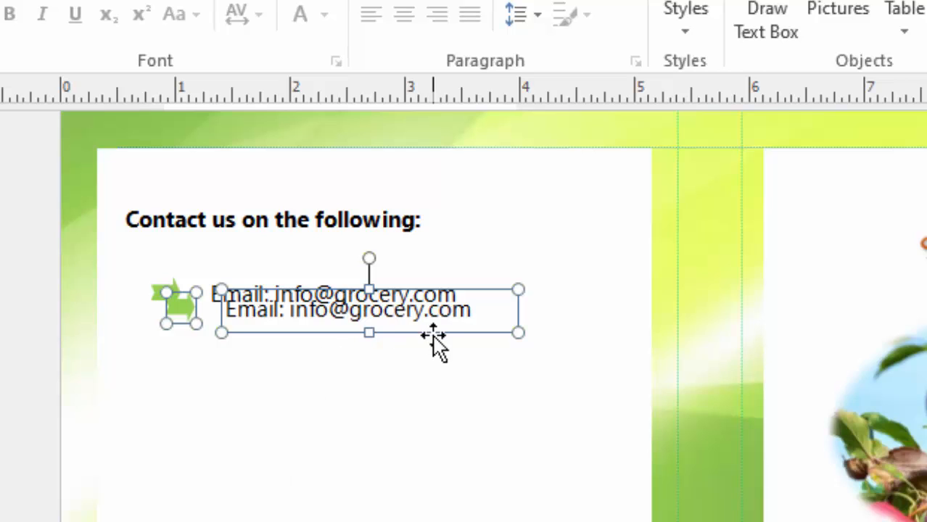
{"action": "left_click_drag", "start_coordinate": [433, 335], "coordinate": [430, 391]}
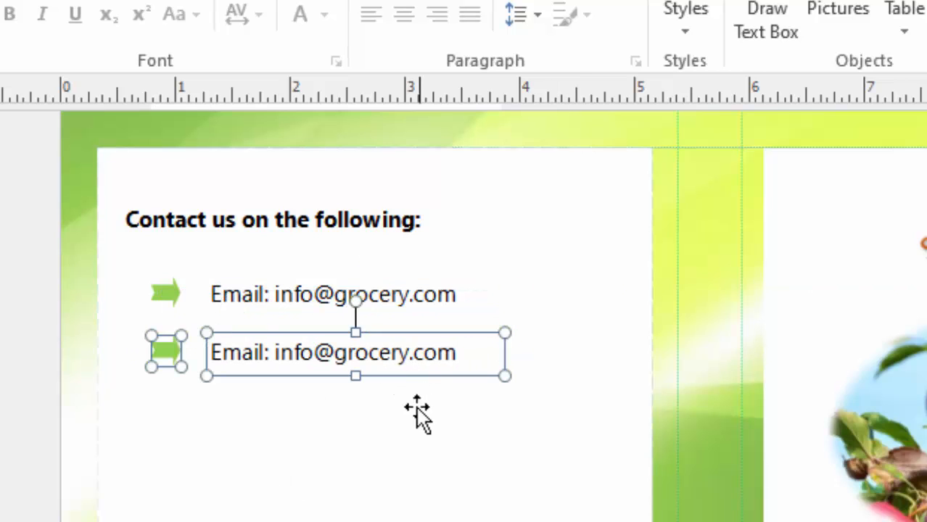
- Erase the copied line's text and enter the contact phone number
{"action": "left_click", "coordinate": [460, 353]}
{"action": "key", "text": "BackSpace"}
{"action": "key", "text": "BackSpace"}
{"action": "key", "text": "BackSpace"}
{"action": "key", "text": "BackSpace"}
{"action": "key", "text": "BackSpace"}
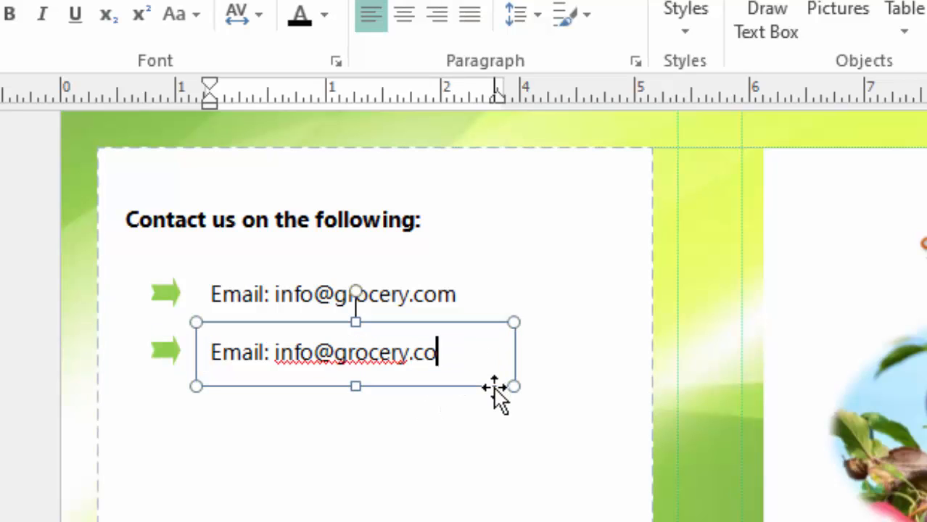
{"action": "key", "text": "BackSpace"}
{"action": "key", "text": "BackSpace"}
{"action": "key", "text": "BackSpace"}
{"action": "key", "text": "BackSpace"}
{"action": "key", "text": "BackSpace"}
{"action": "key", "text": "BackSpace"}
{"action": "key", "text": "BackSpace"}
{"action": "key", "text": "BackSpace"}
{"action": "key", "text": "BackSpace"}
{"action": "key", "text": "BackSpace"}
{"action": "key", "text": "BackSpace"}
{"action": "key", "text": "BackSpace"}
{"action": "key", "text": "BackSpace"}
{"action": "key", "text": "BackSpace"}
{"action": "key", "text": "BackSpace"}
{"action": "key", "text": "BackSpace"}
{"action": "key", "text": "BackSpace"}
{"action": "key", "text": "BackSpace"}
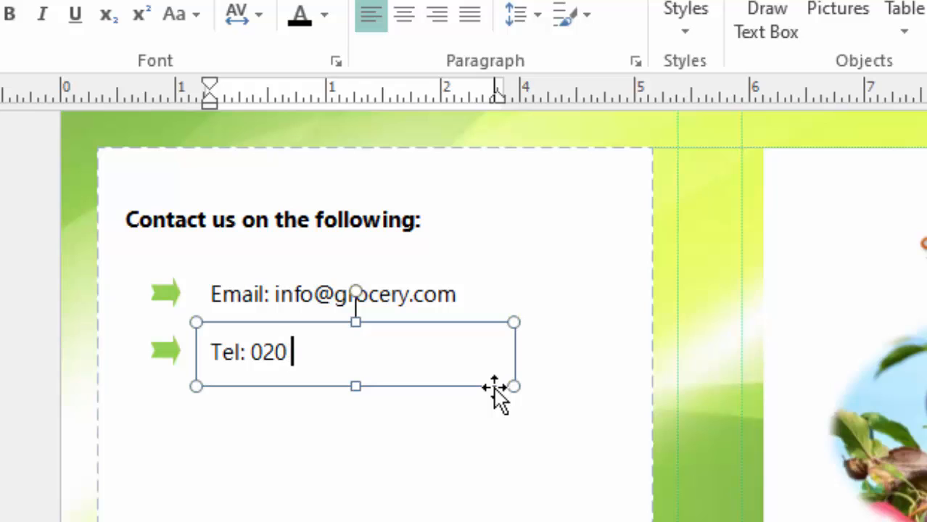
{"action": "type", "text": "6"}
{"action": "type", "text": "676"}
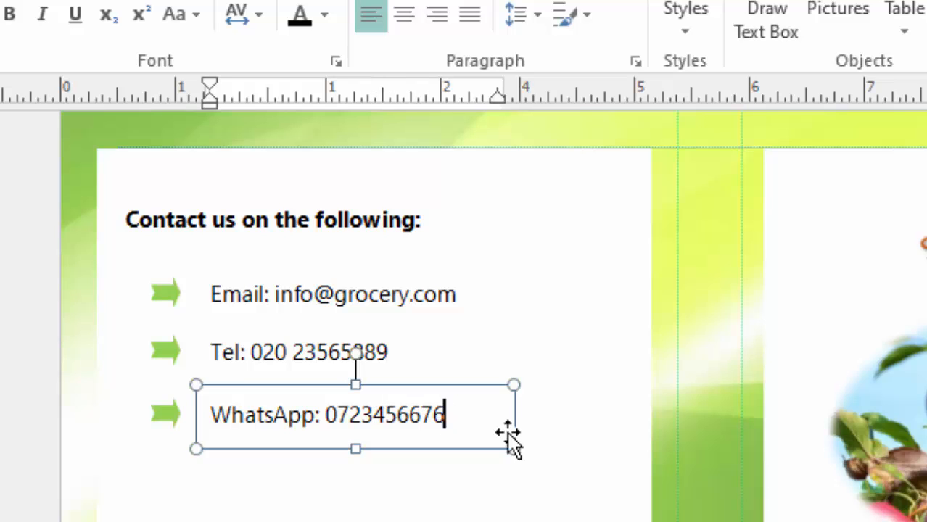
- Finish editing the WhatsApp line and deselect the outer text box
{"action": "left_click", "coordinate": [344, 520]}
{"action": "scroll", "coordinate": [383, 225], "scroll_direction": "down", "scroll_amount": 5}
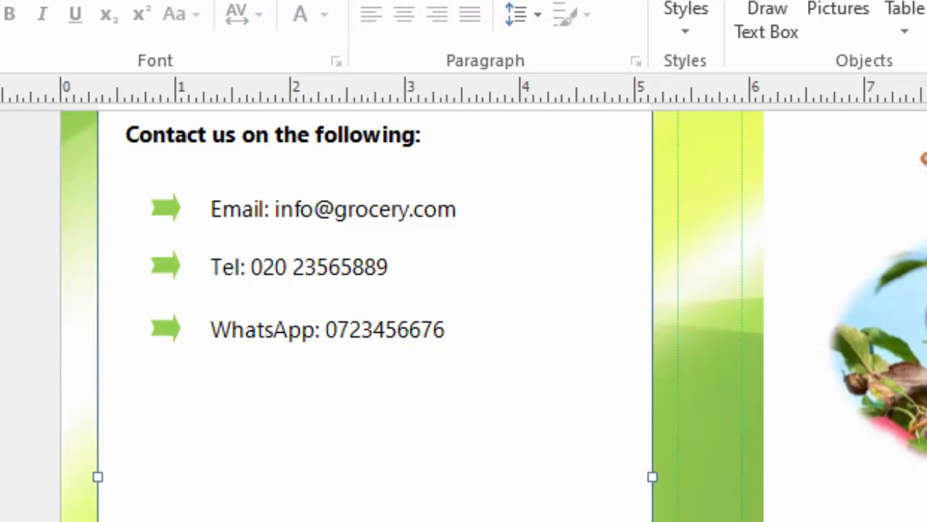
{"action": "scroll", "coordinate": [382, 225], "scroll_direction": "up", "scroll_amount": 6}
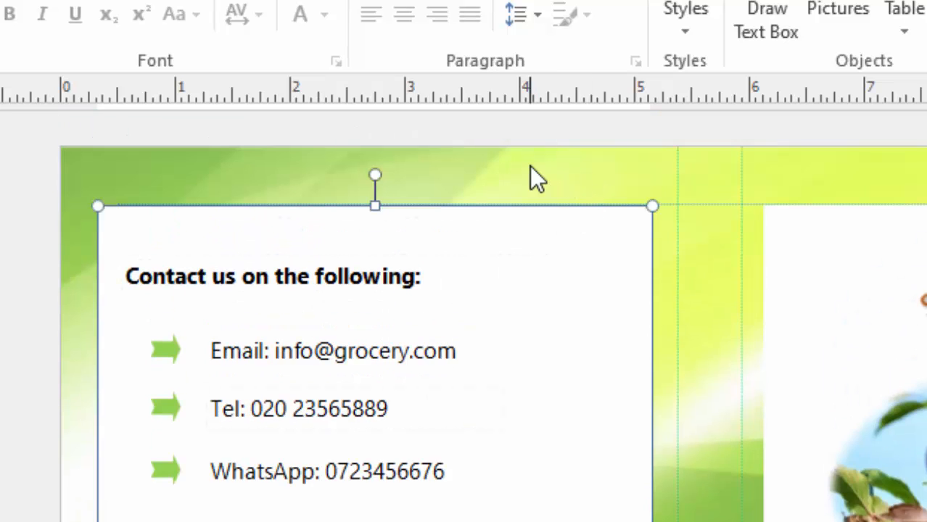
{"action": "left_click", "coordinate": [529, 169]}
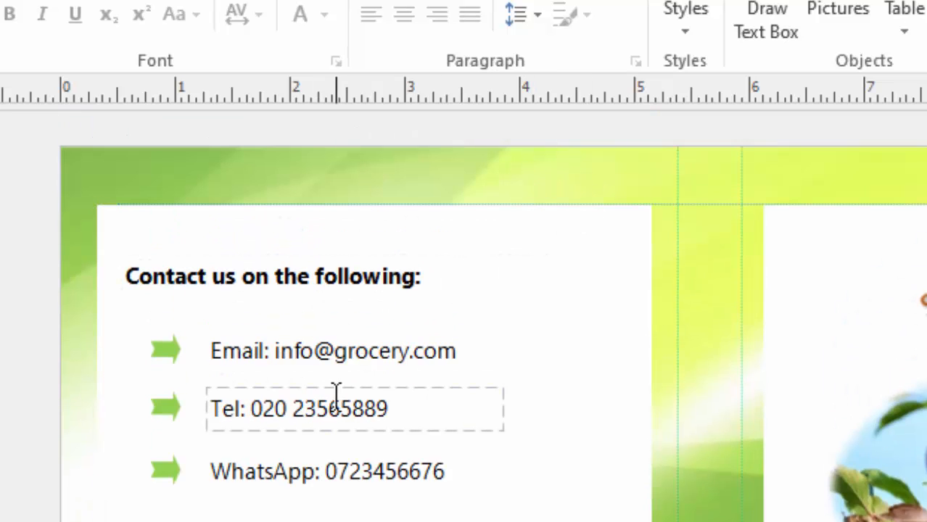
- Nudge the white contact panel box one step to the right
{"action": "scroll", "coordinate": [921, 500], "scroll_direction": "down", "scroll_amount": 4}
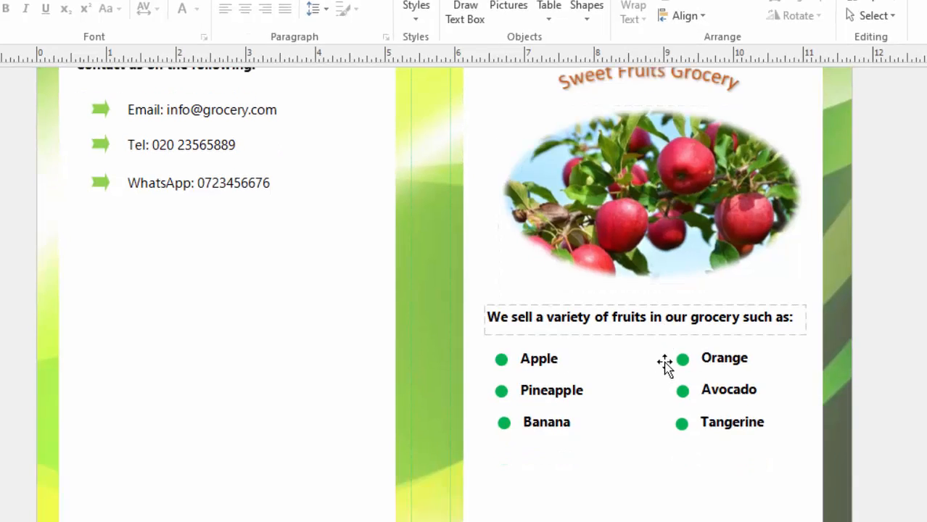
{"action": "scroll", "coordinate": [665, 365], "scroll_direction": "down", "scroll_amount": 1}
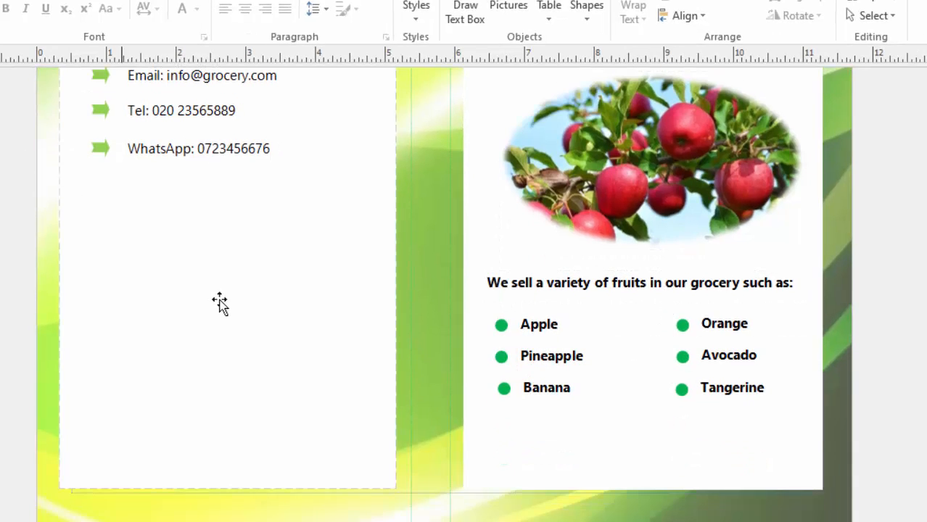
{"action": "scroll", "coordinate": [234, 353], "scroll_direction": "down", "scroll_amount": 1}
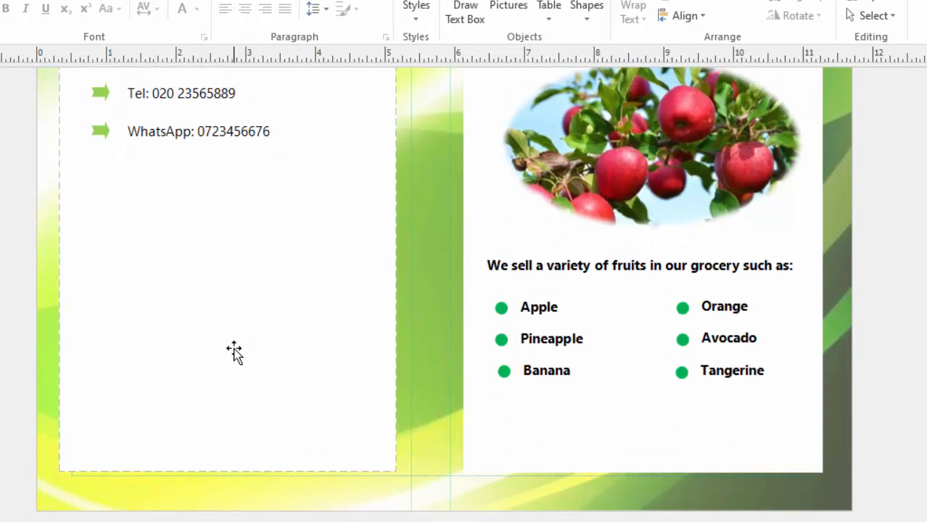
{"action": "scroll", "coordinate": [291, 350], "scroll_direction": "up", "scroll_amount": 1}
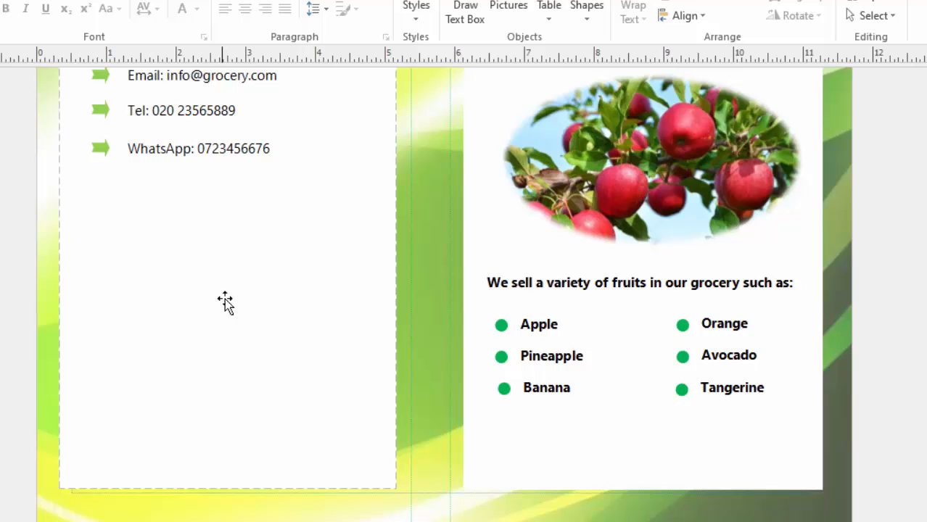
{"action": "scroll", "coordinate": [279, 356], "scroll_direction": "up", "scroll_amount": 7}
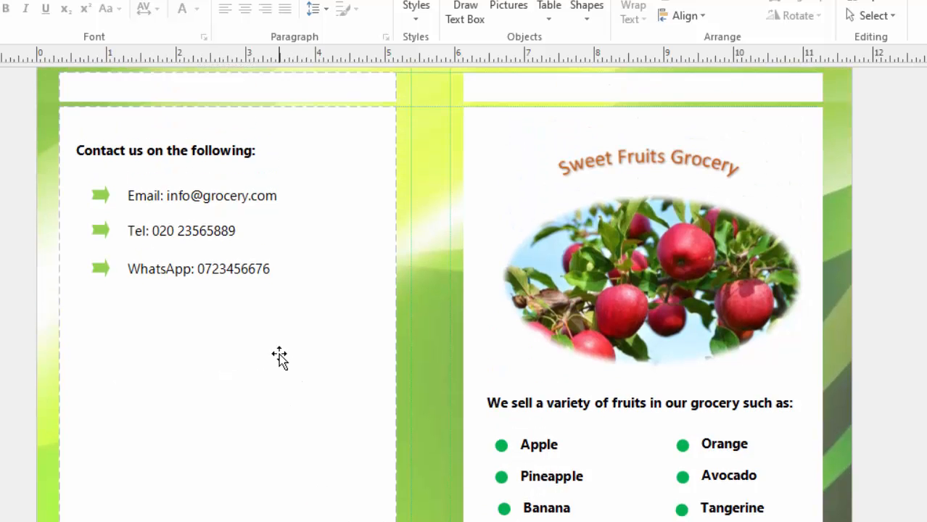
{"action": "left_click", "coordinate": [256, 332]}
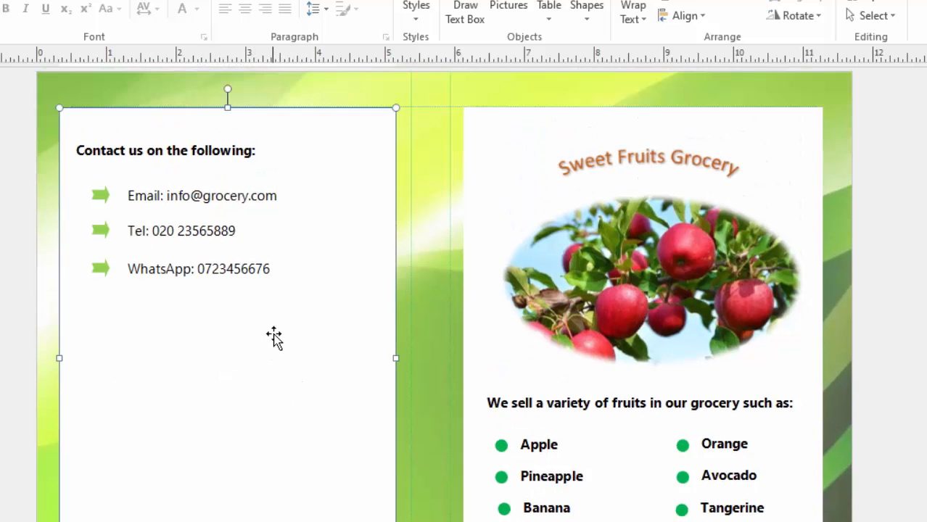
{"action": "key", "text": "Right"}
{"action": "key", "text": "Right"}
{"action": "key", "text": "Right"}
{"action": "key", "text": "Right"}
{"action": "key", "text": "Right"}
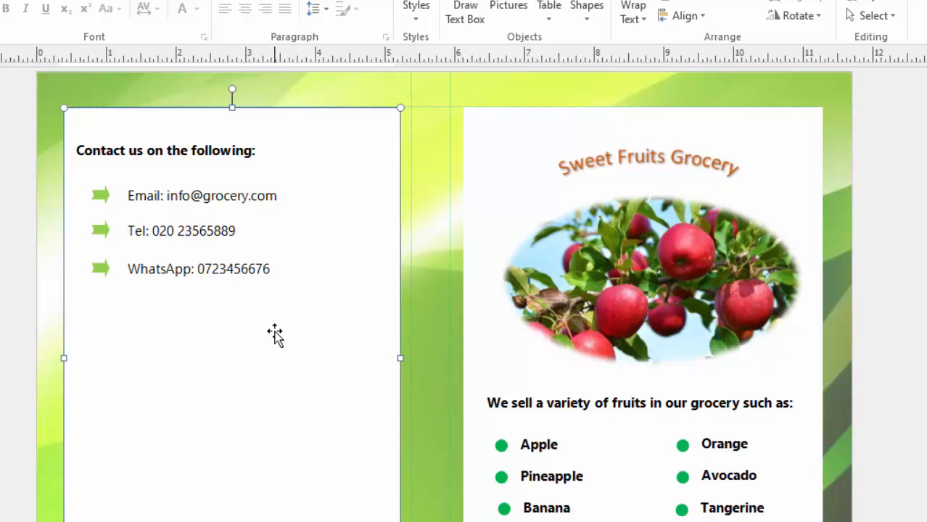
{"action": "scroll", "coordinate": [275, 334], "scroll_direction": "down", "scroll_amount": 6}
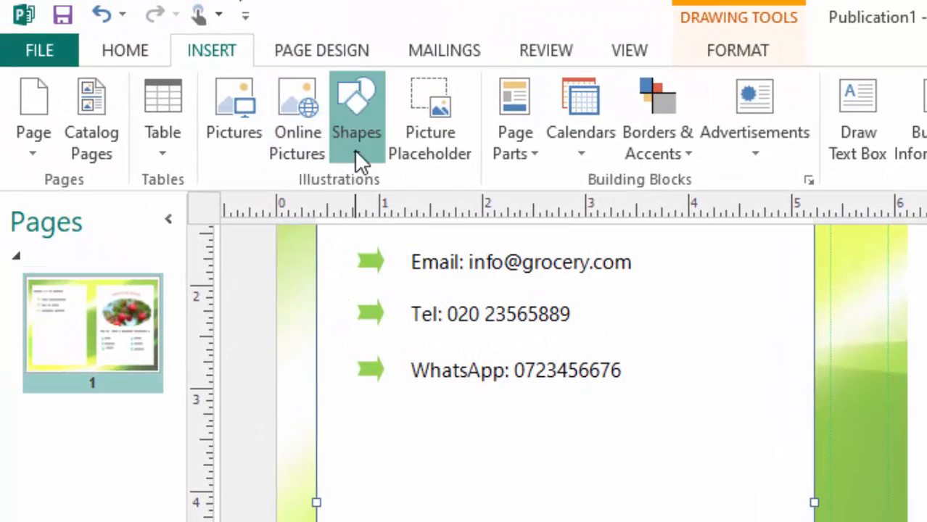
- Draw a parallelogram on the left panel and reshape it into a tall, thin strip
{"action": "left_click", "coordinate": [358, 153]}
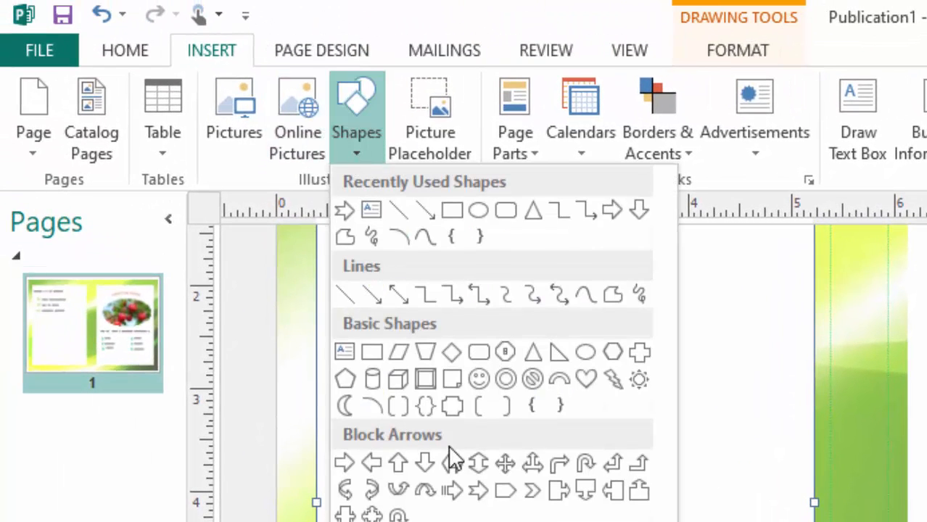
{"action": "left_click", "coordinate": [399, 351]}
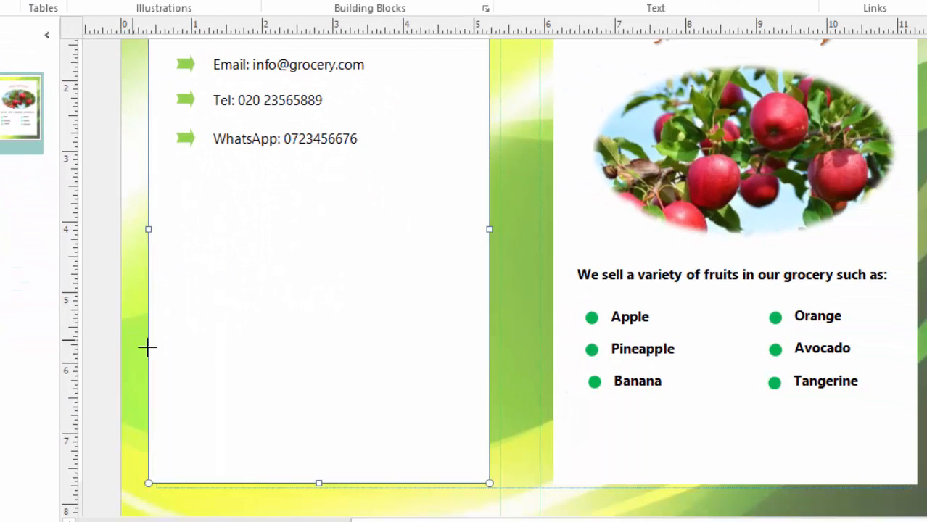
{"action": "left_click_drag", "start_coordinate": [148, 342], "coordinate": [258, 440]}
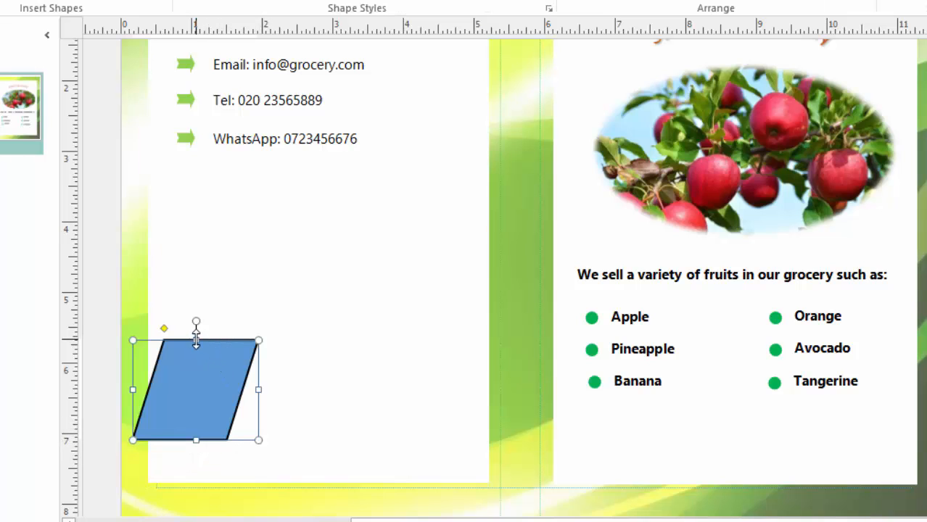
{"action": "left_click_drag", "start_coordinate": [196, 340], "coordinate": [282, 160]}
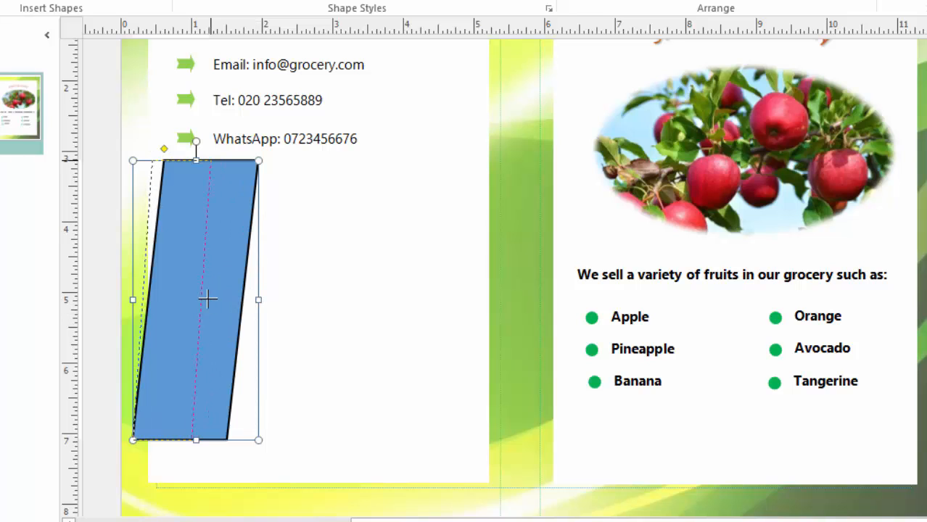
{"action": "left_click_drag", "start_coordinate": [208, 299], "coordinate": [208, 299]}
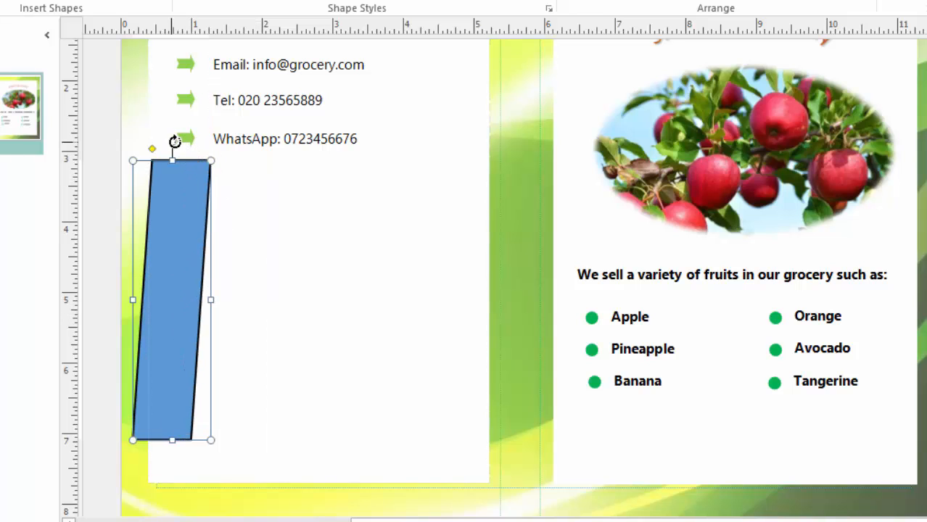
- Rotate the strip diagonally, lengthen it across the panel, and nudge it into position
{"action": "left_click_drag", "start_coordinate": [197, 153], "coordinate": [384, 222]}
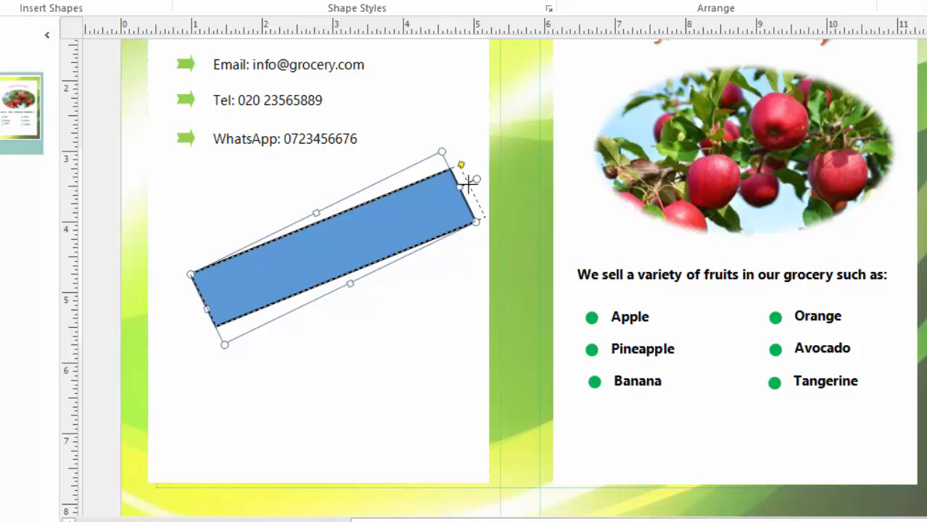
{"action": "left_click_drag", "start_coordinate": [470, 182], "coordinate": [526, 169]}
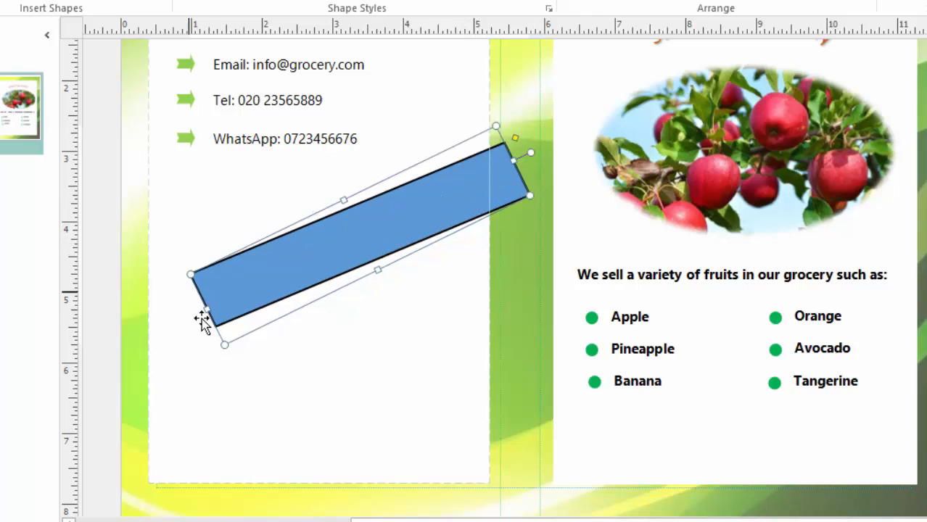
{"action": "left_click_drag", "start_coordinate": [190, 314], "coordinate": [135, 347]}
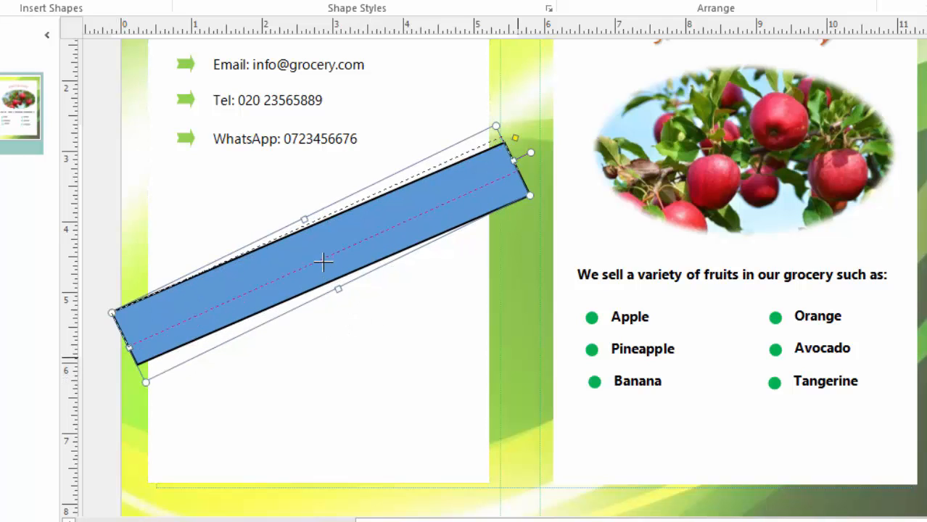
{"action": "left_click_drag", "start_coordinate": [324, 262], "coordinate": [316, 249]}
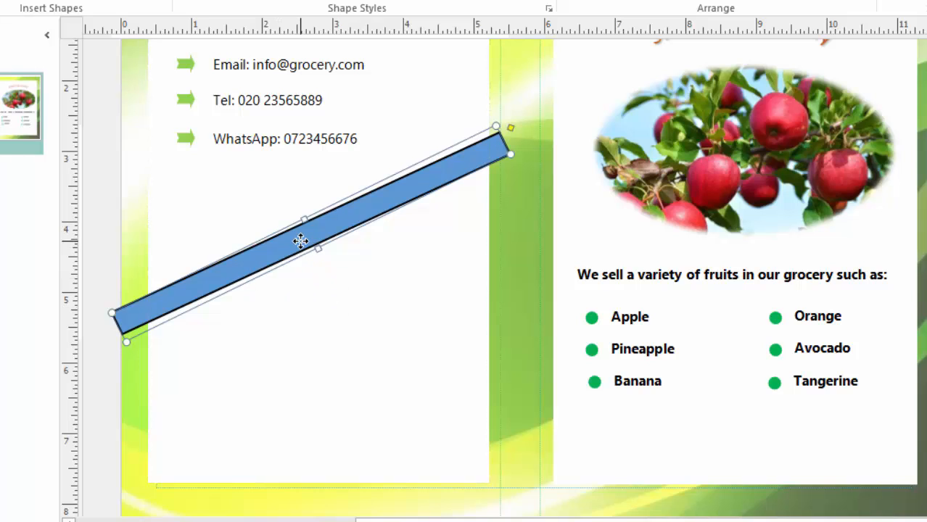
{"action": "key", "text": "Right"}
{"action": "key", "text": "Right"}
{"action": "key", "text": "Right"}
{"action": "key", "text": "Right"}
{"action": "key", "text": "Right"}
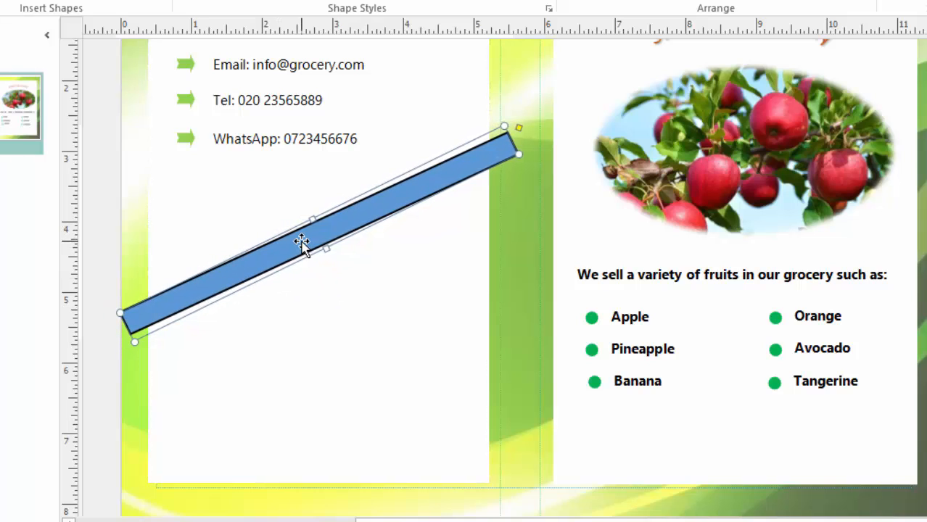
{"action": "key", "text": "Right"}
{"action": "key", "text": "Right"}
{"action": "key", "text": "Right"}
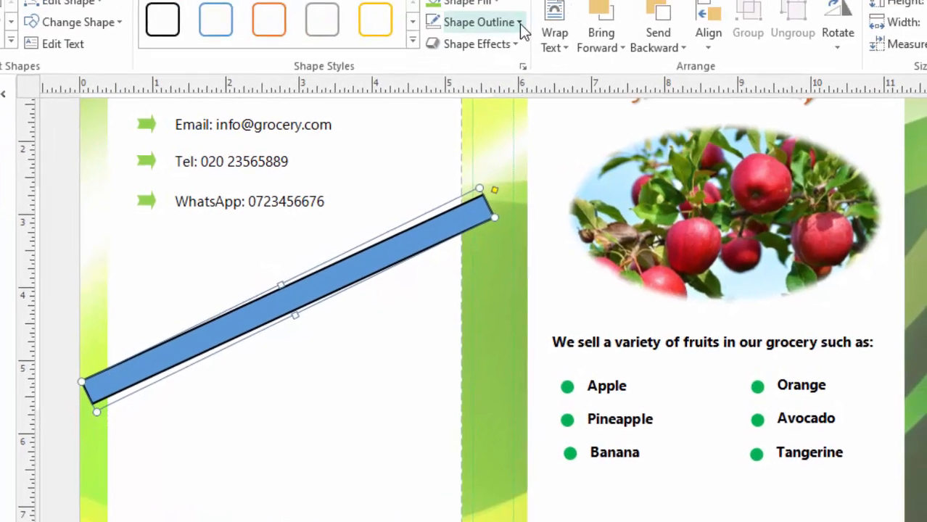
- Set the diagonal stripe's Shape Outline to No Outline
{"action": "left_click", "coordinate": [493, 83]}
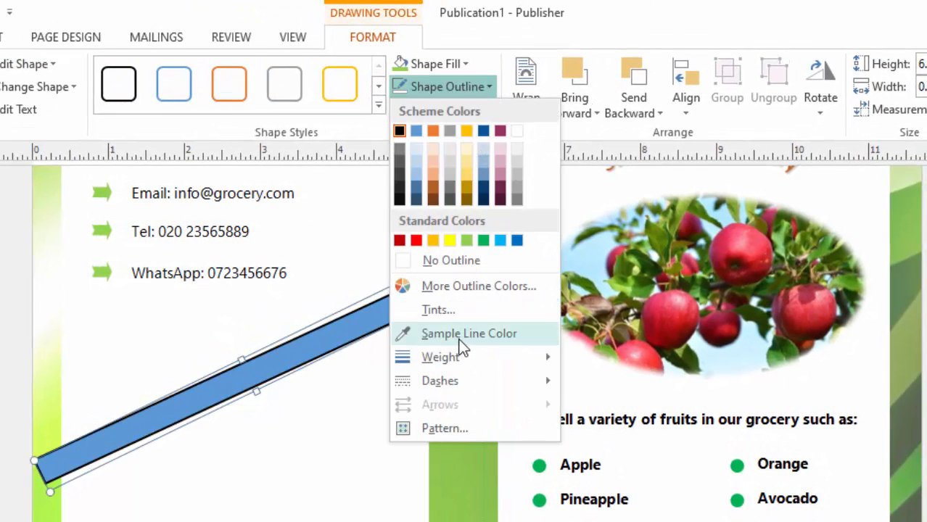
{"action": "left_click", "coordinate": [475, 287]}
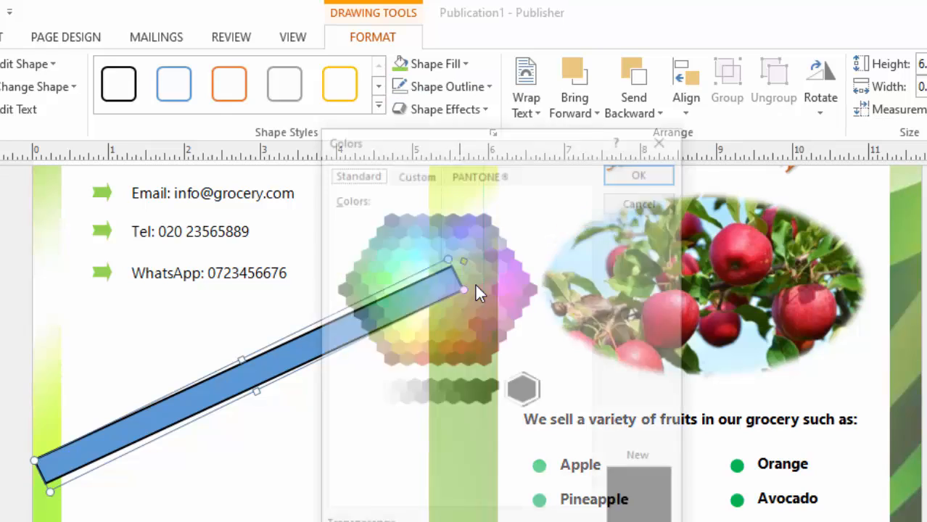
{"action": "left_click", "coordinate": [660, 142]}
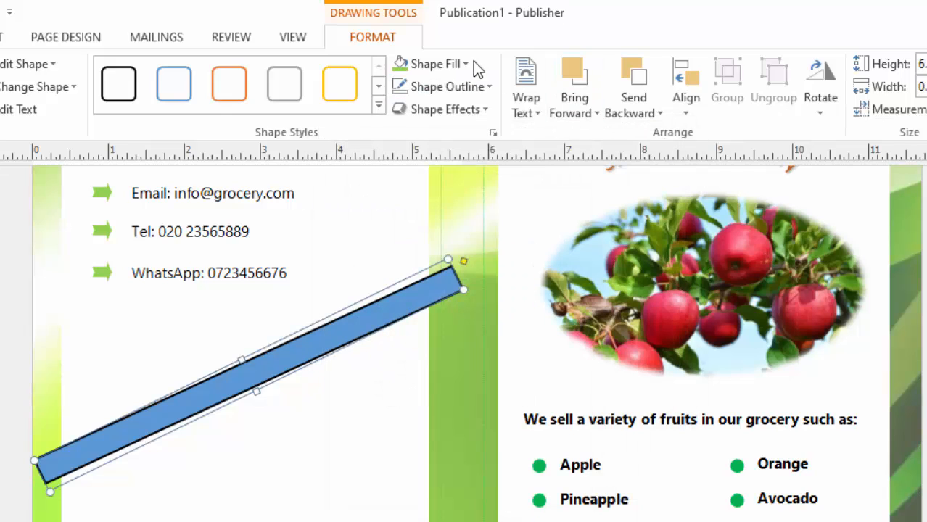
{"action": "left_click", "coordinate": [486, 85]}
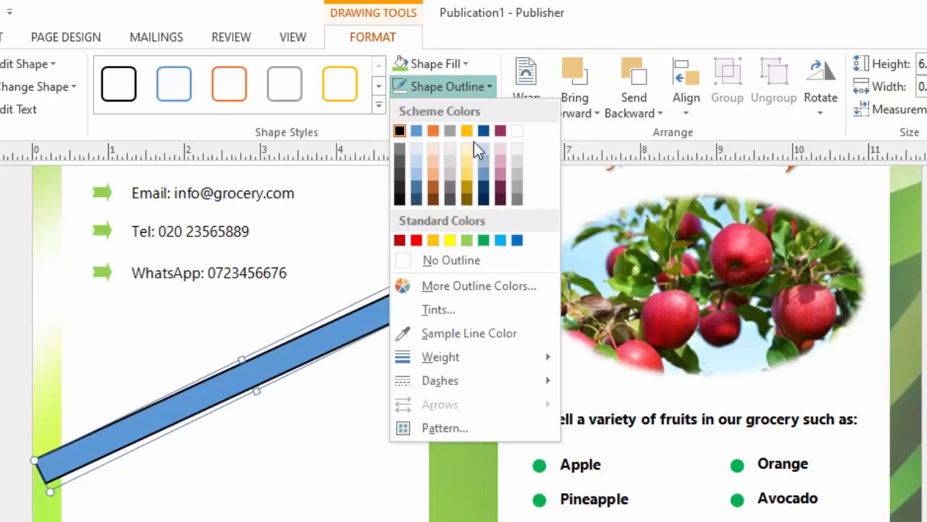
{"action": "left_click", "coordinate": [450, 261]}
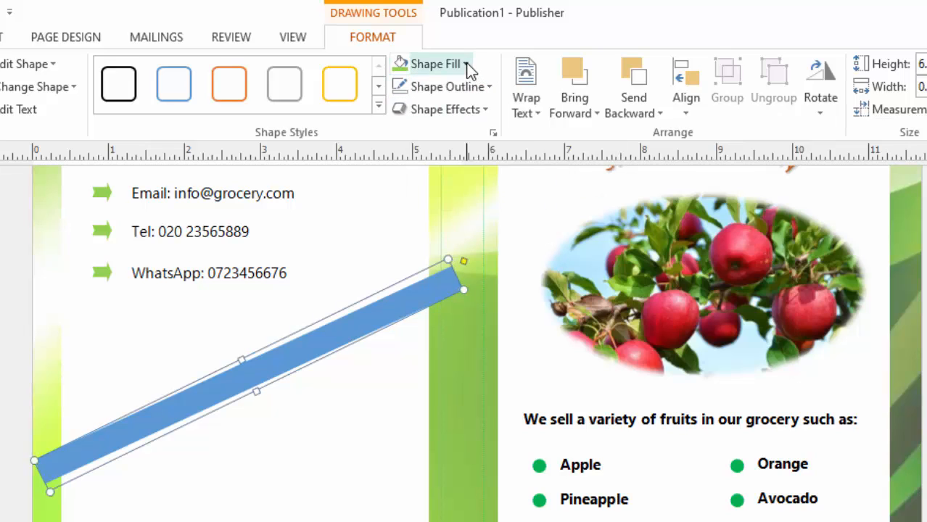
{"action": "left_click", "coordinate": [467, 67]}
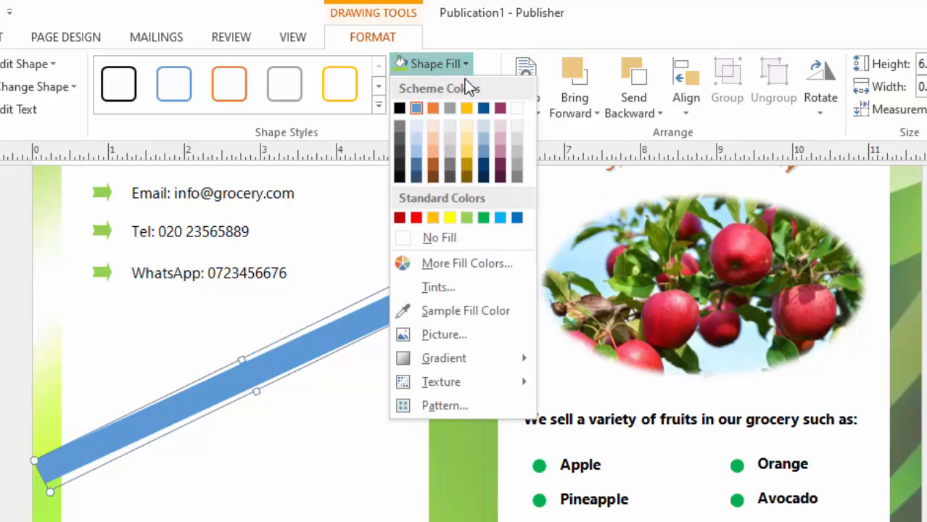
- Fill the stripe with the BACKGROUND picture from the BROCHURE folder
{"action": "left_click", "coordinate": [448, 335]}
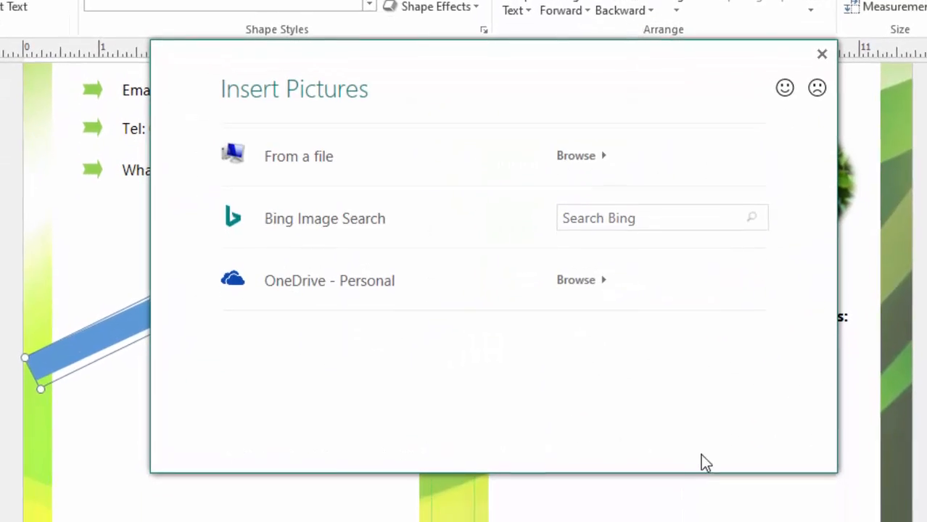
{"action": "left_click", "coordinate": [571, 156]}
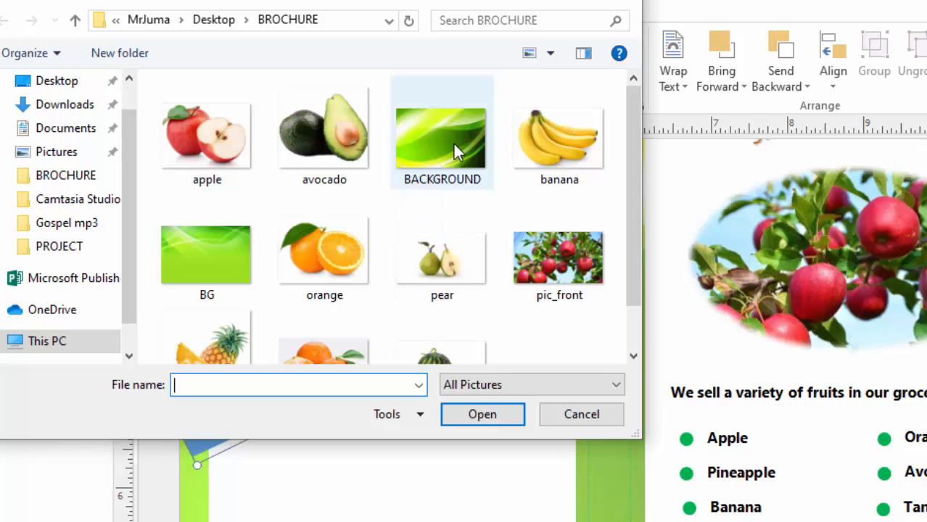
{"action": "left_click", "coordinate": [451, 145]}
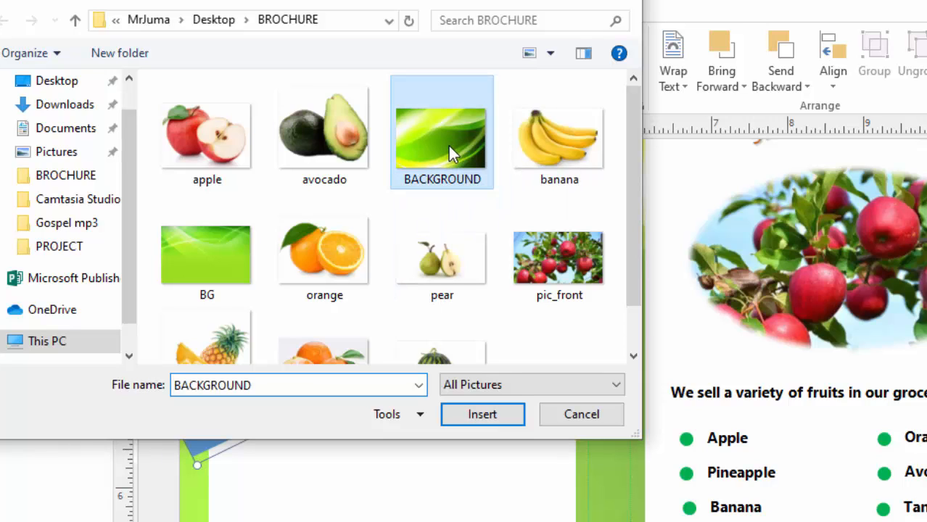
{"action": "left_click", "coordinate": [481, 417]}
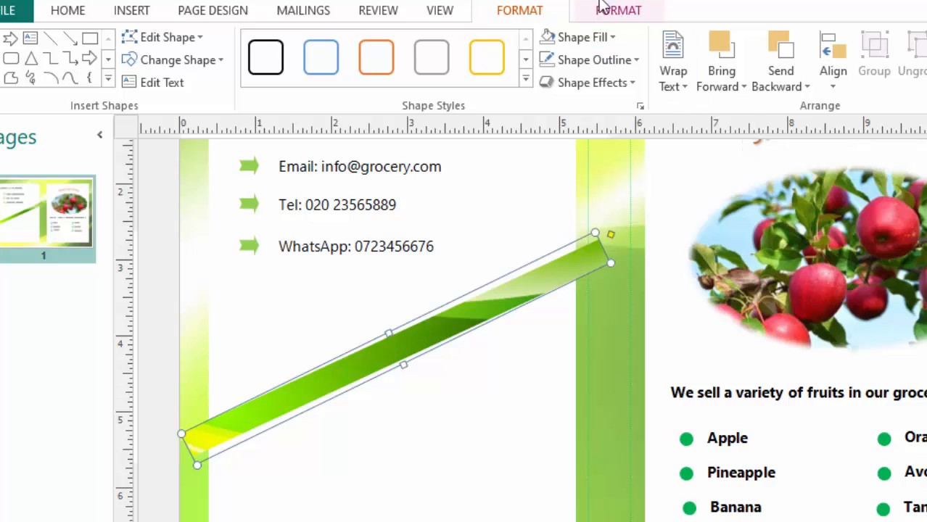
- Set the stripe's fill transparency to 30% in Format AutoShape
{"action": "right_click", "coordinate": [428, 328]}
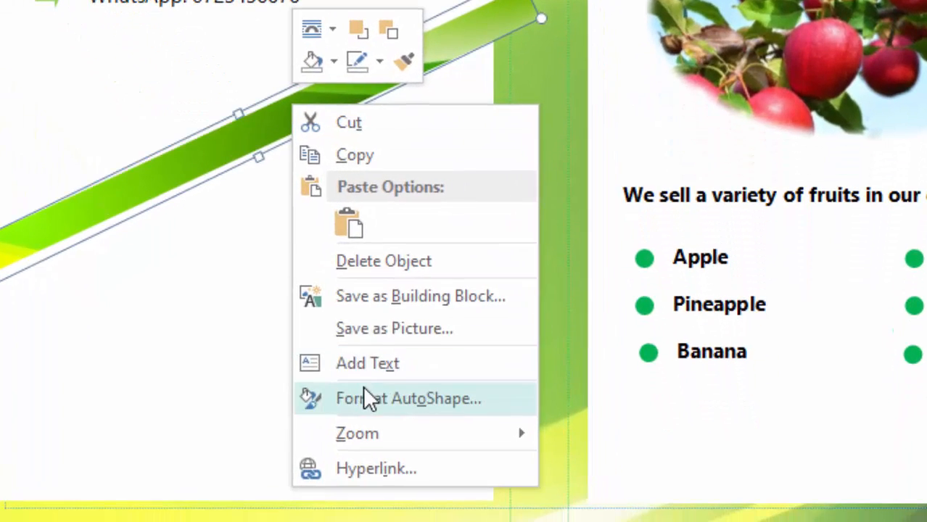
{"action": "left_click", "coordinate": [414, 461]}
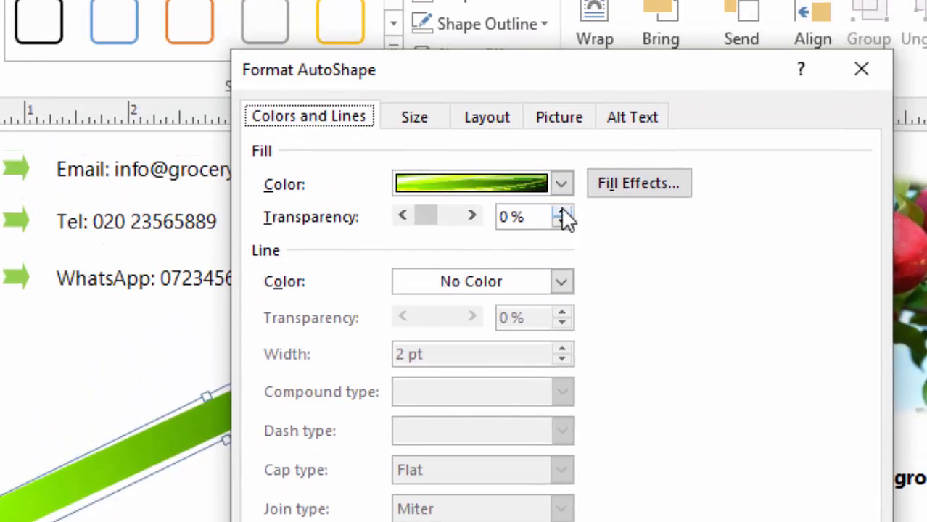
{"action": "left_click", "coordinate": [575, 99]}
{"action": "left_click", "coordinate": [563, 214]}
{"action": "left_click", "coordinate": [562, 215]}
{"action": "left_click", "coordinate": [563, 215]}
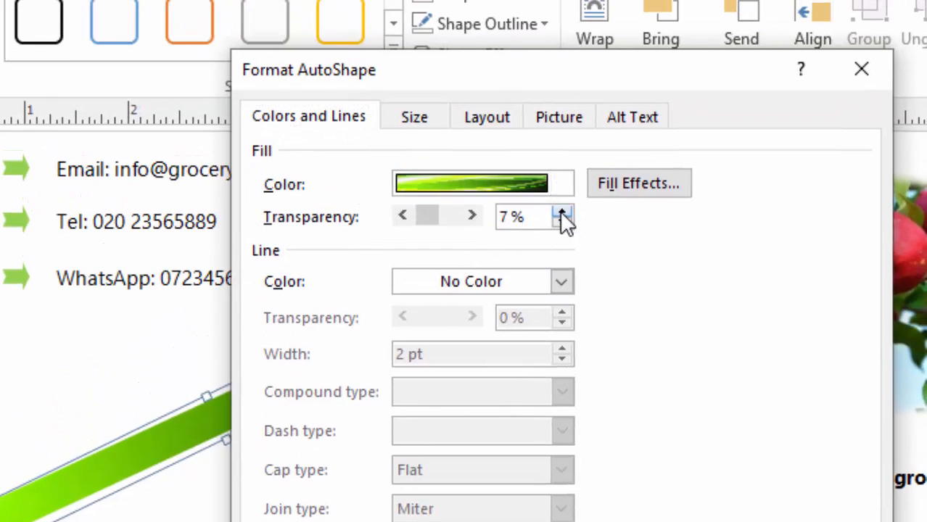
{"action": "left_click", "coordinate": [562, 215]}
{"action": "left_click", "coordinate": [563, 214]}
{"action": "left_click", "coordinate": [563, 214]}
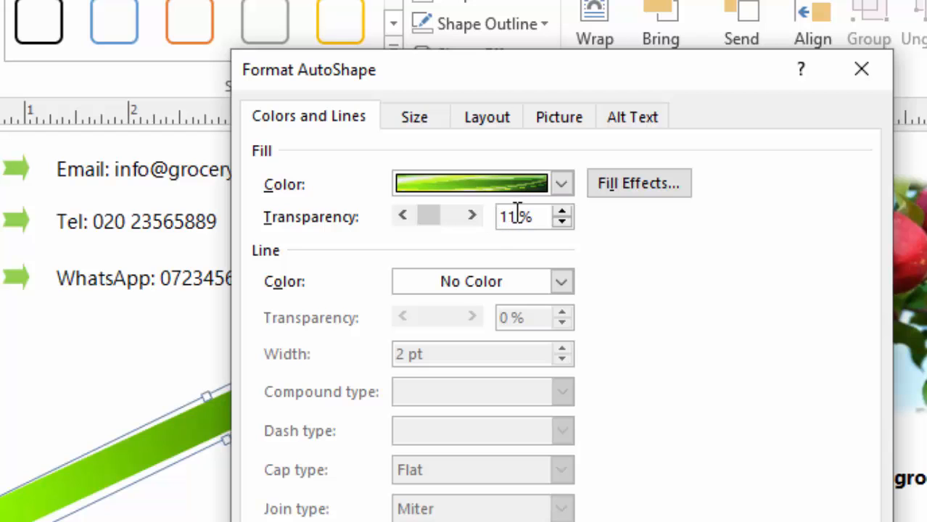
{"action": "type", "text": "30"}
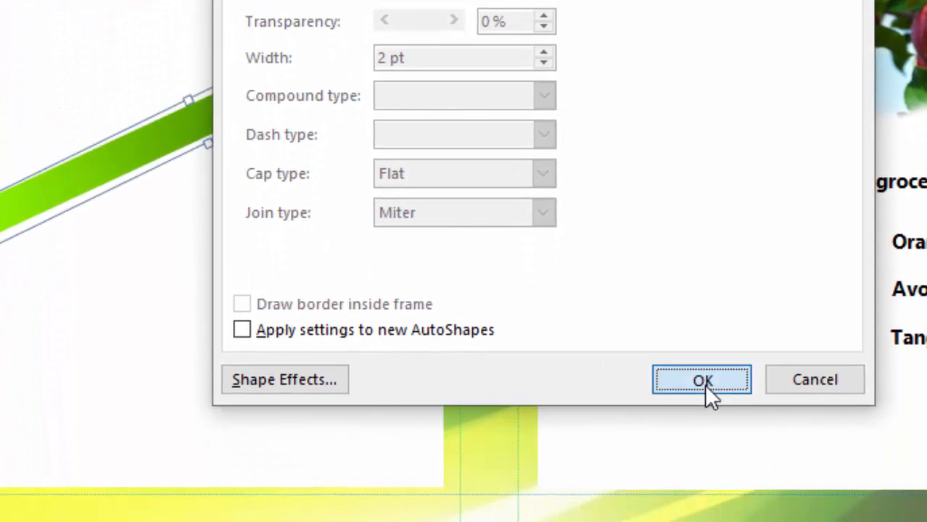
{"action": "left_click", "coordinate": [710, 507]}
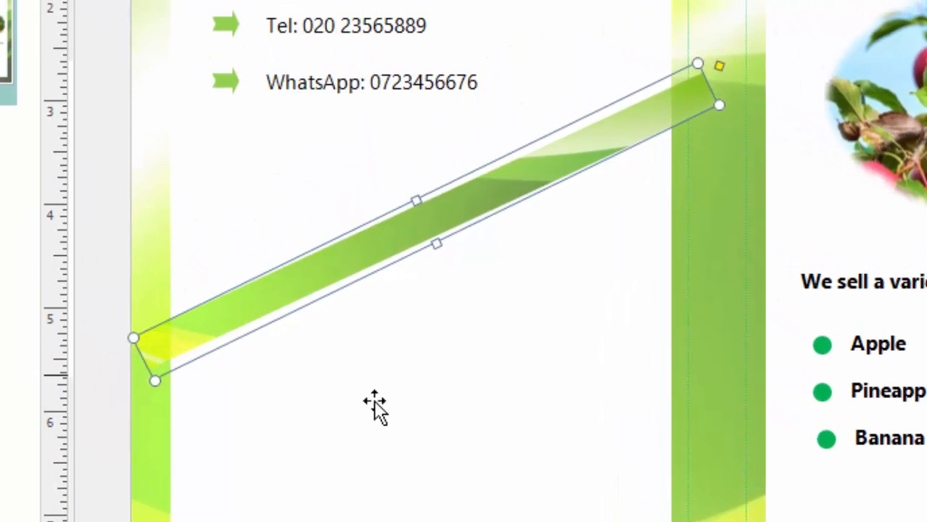
- Drag the stripe's resize handle to slim it into a thin diagonal band
{"action": "left_click", "coordinate": [359, 397]}
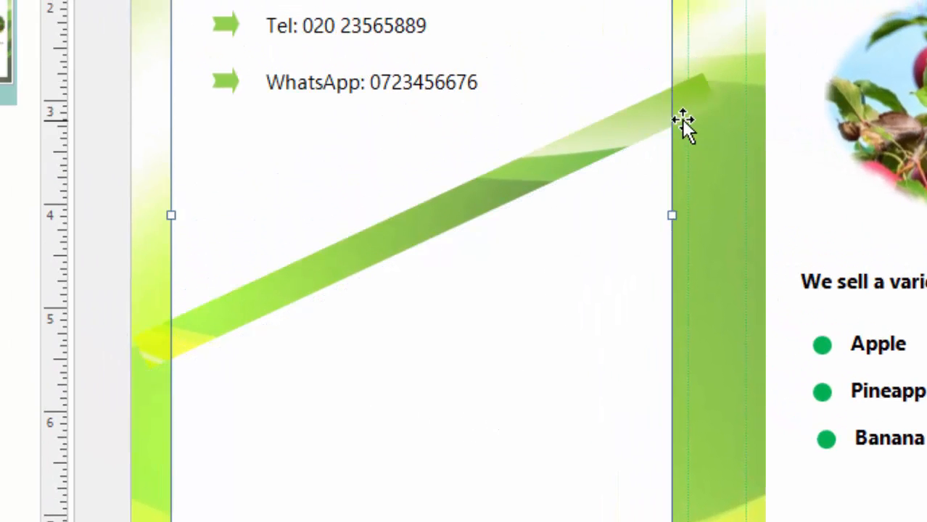
{"action": "left_click", "coordinate": [517, 167]}
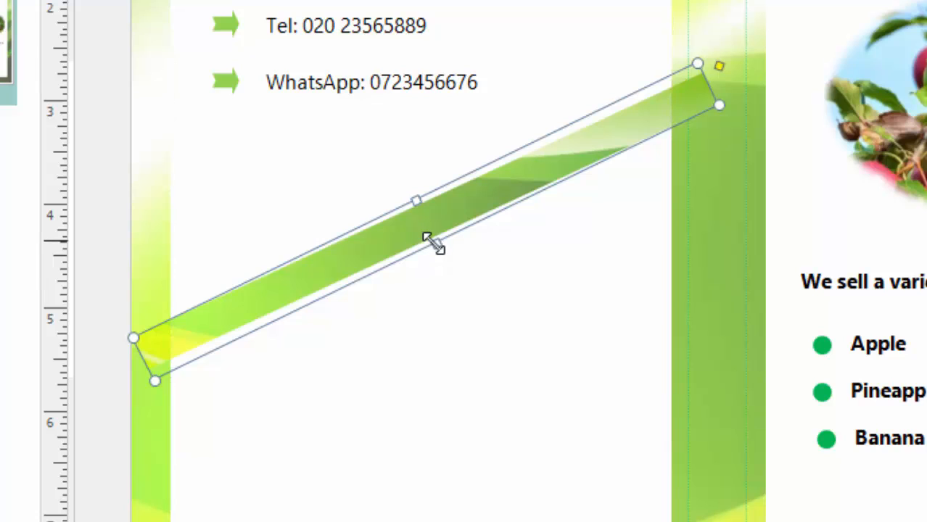
{"action": "left_click_drag", "start_coordinate": [435, 242], "coordinate": [425, 219]}
{"action": "left_click", "coordinate": [714, 160]}
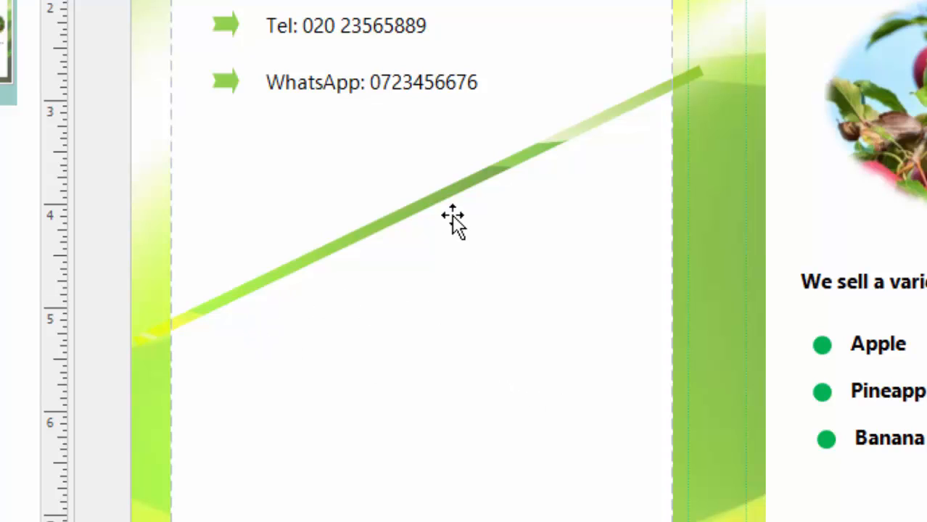
{"action": "left_click", "coordinate": [433, 205]}
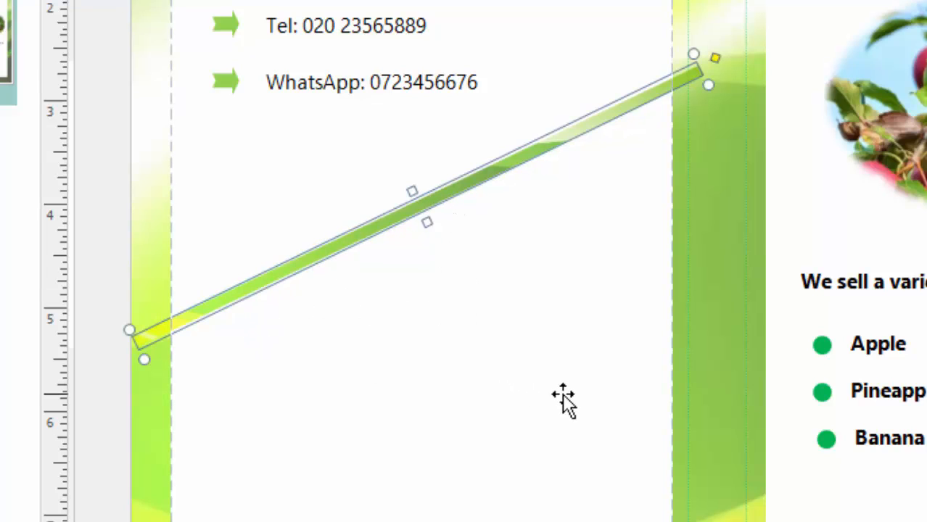